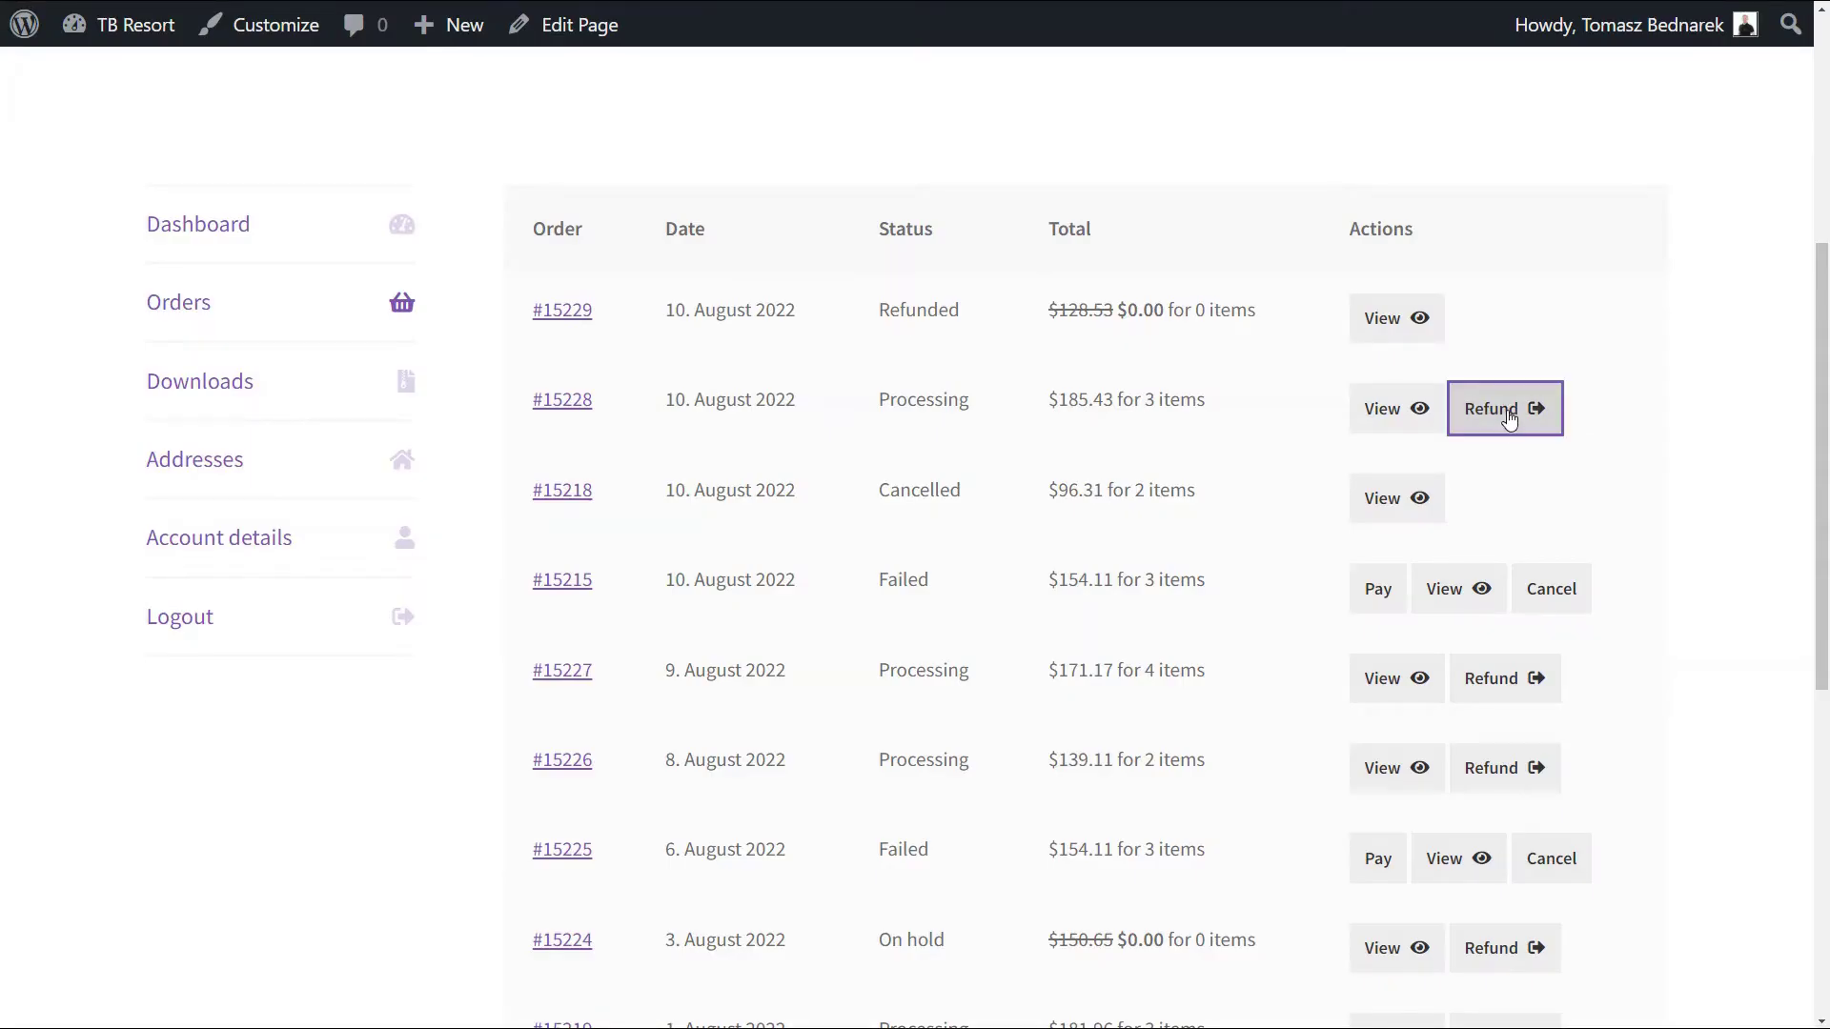
As the customer, request a refund for order #15228 with the reason 'I want a refund.'
left_click(1508, 417)
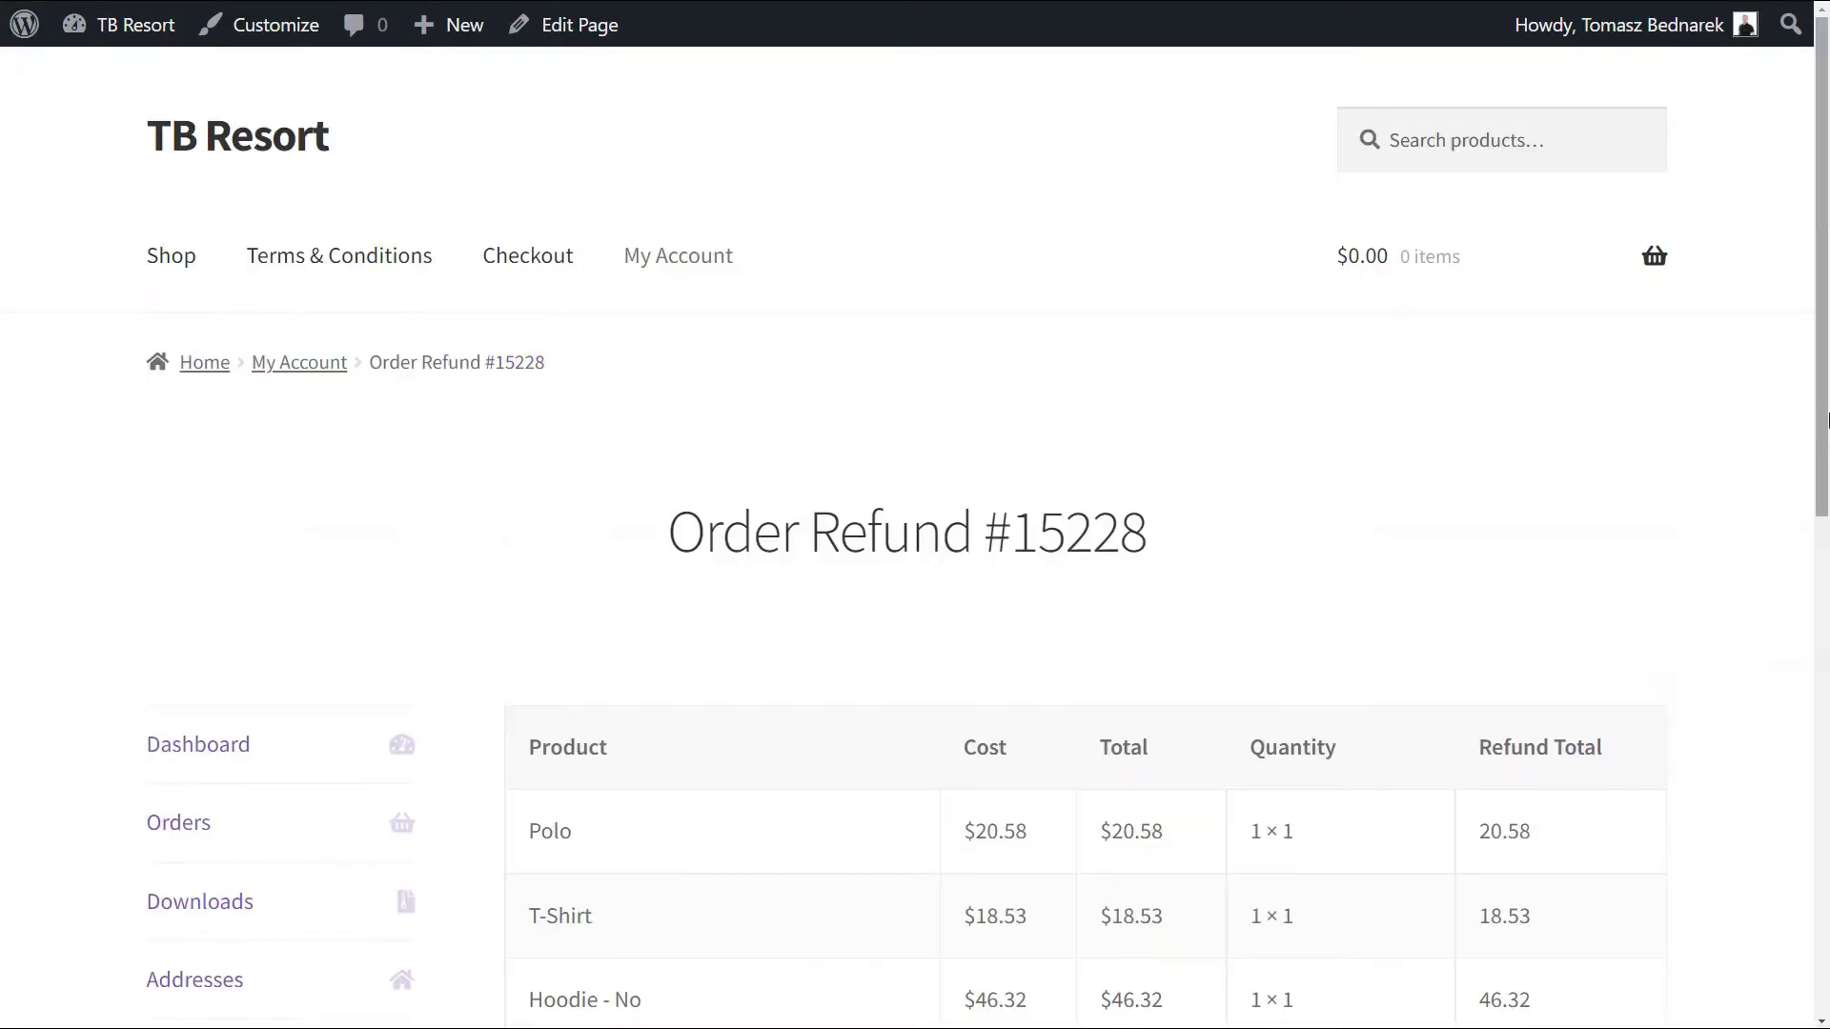
left_click_drag(1827, 417, 1827, 799)
left_click(1172, 553)
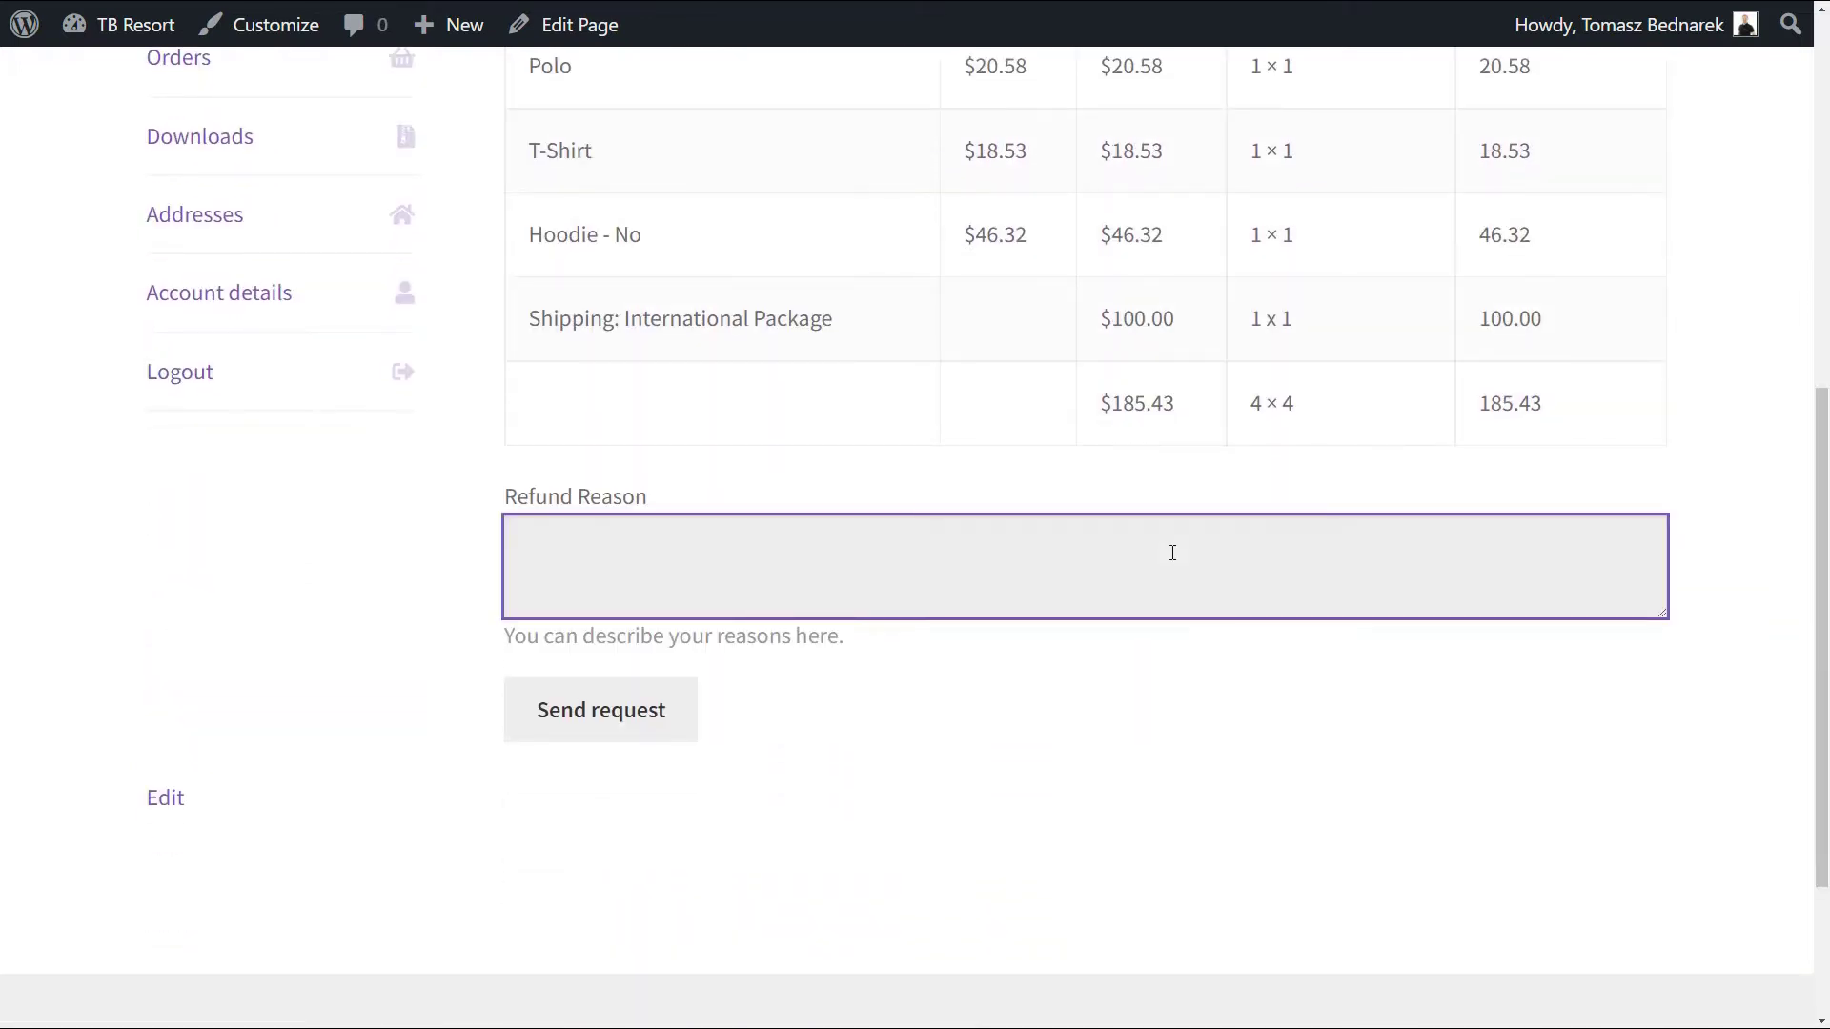
type("I want a ref")
type("und.")
left_click(601, 710)
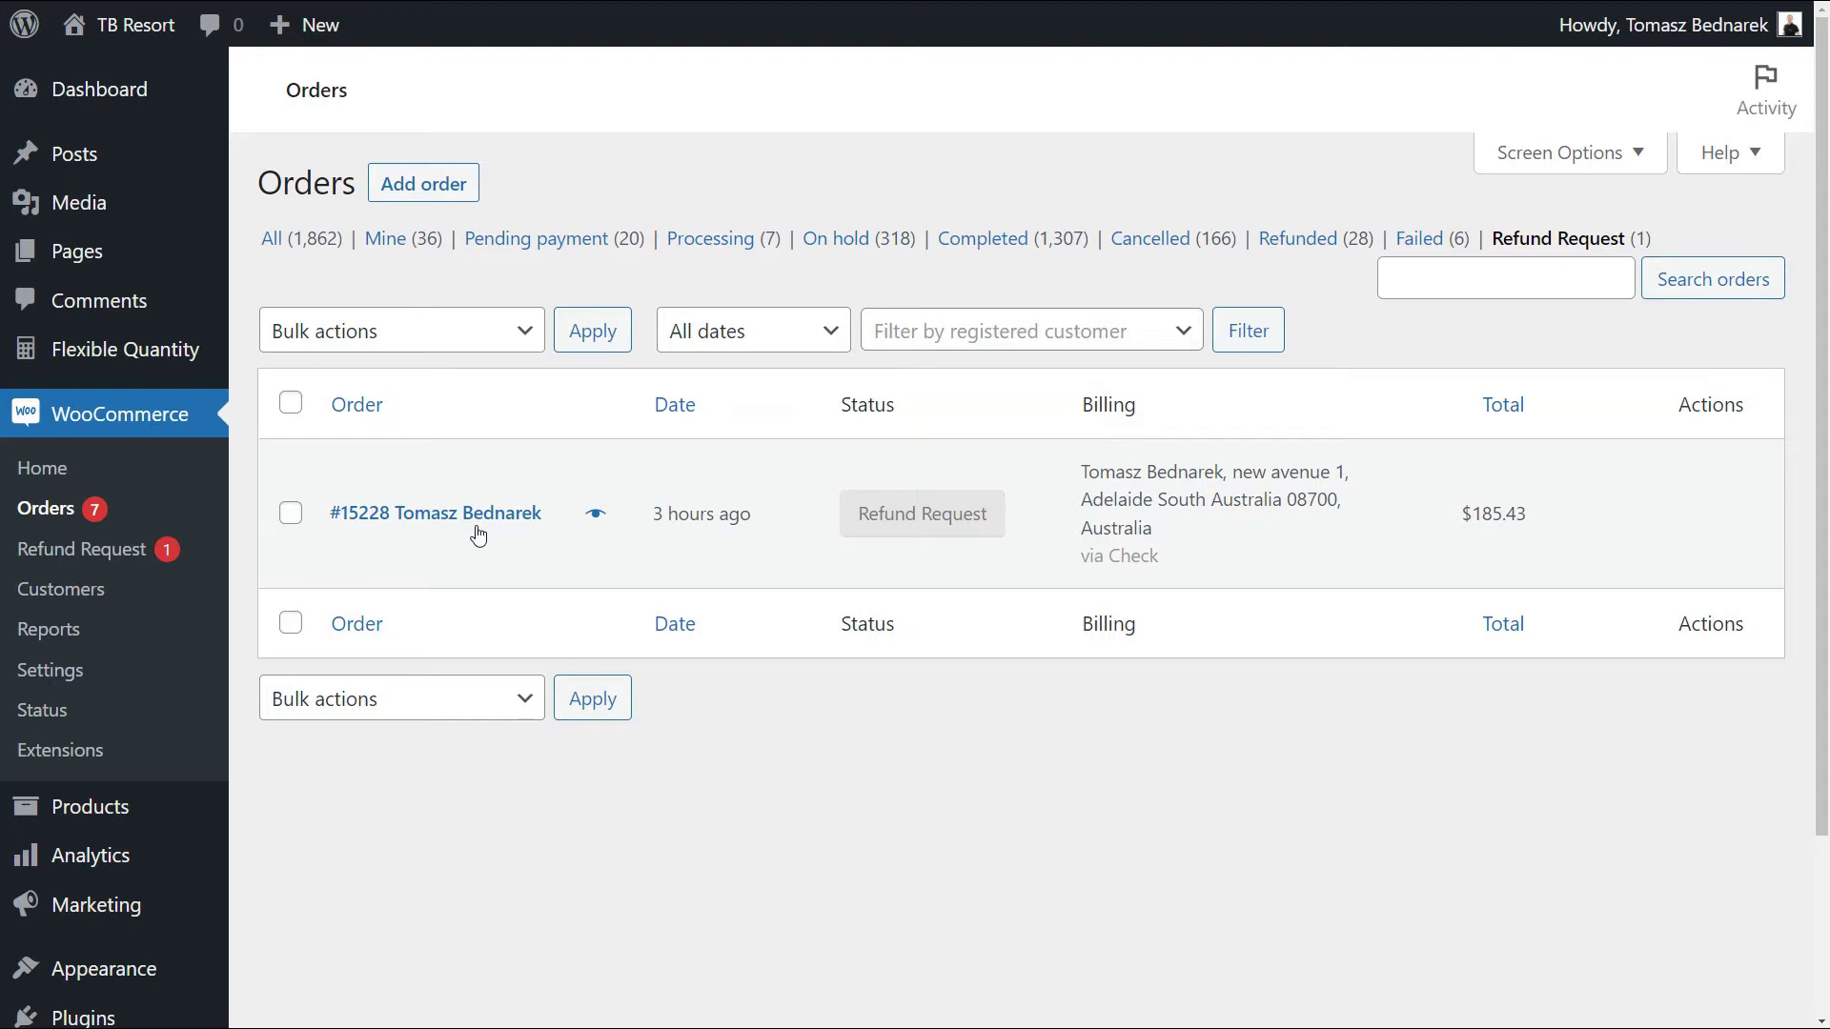
In the admin, set order #15228's refund status to Approved and update it
left_click(476, 527)
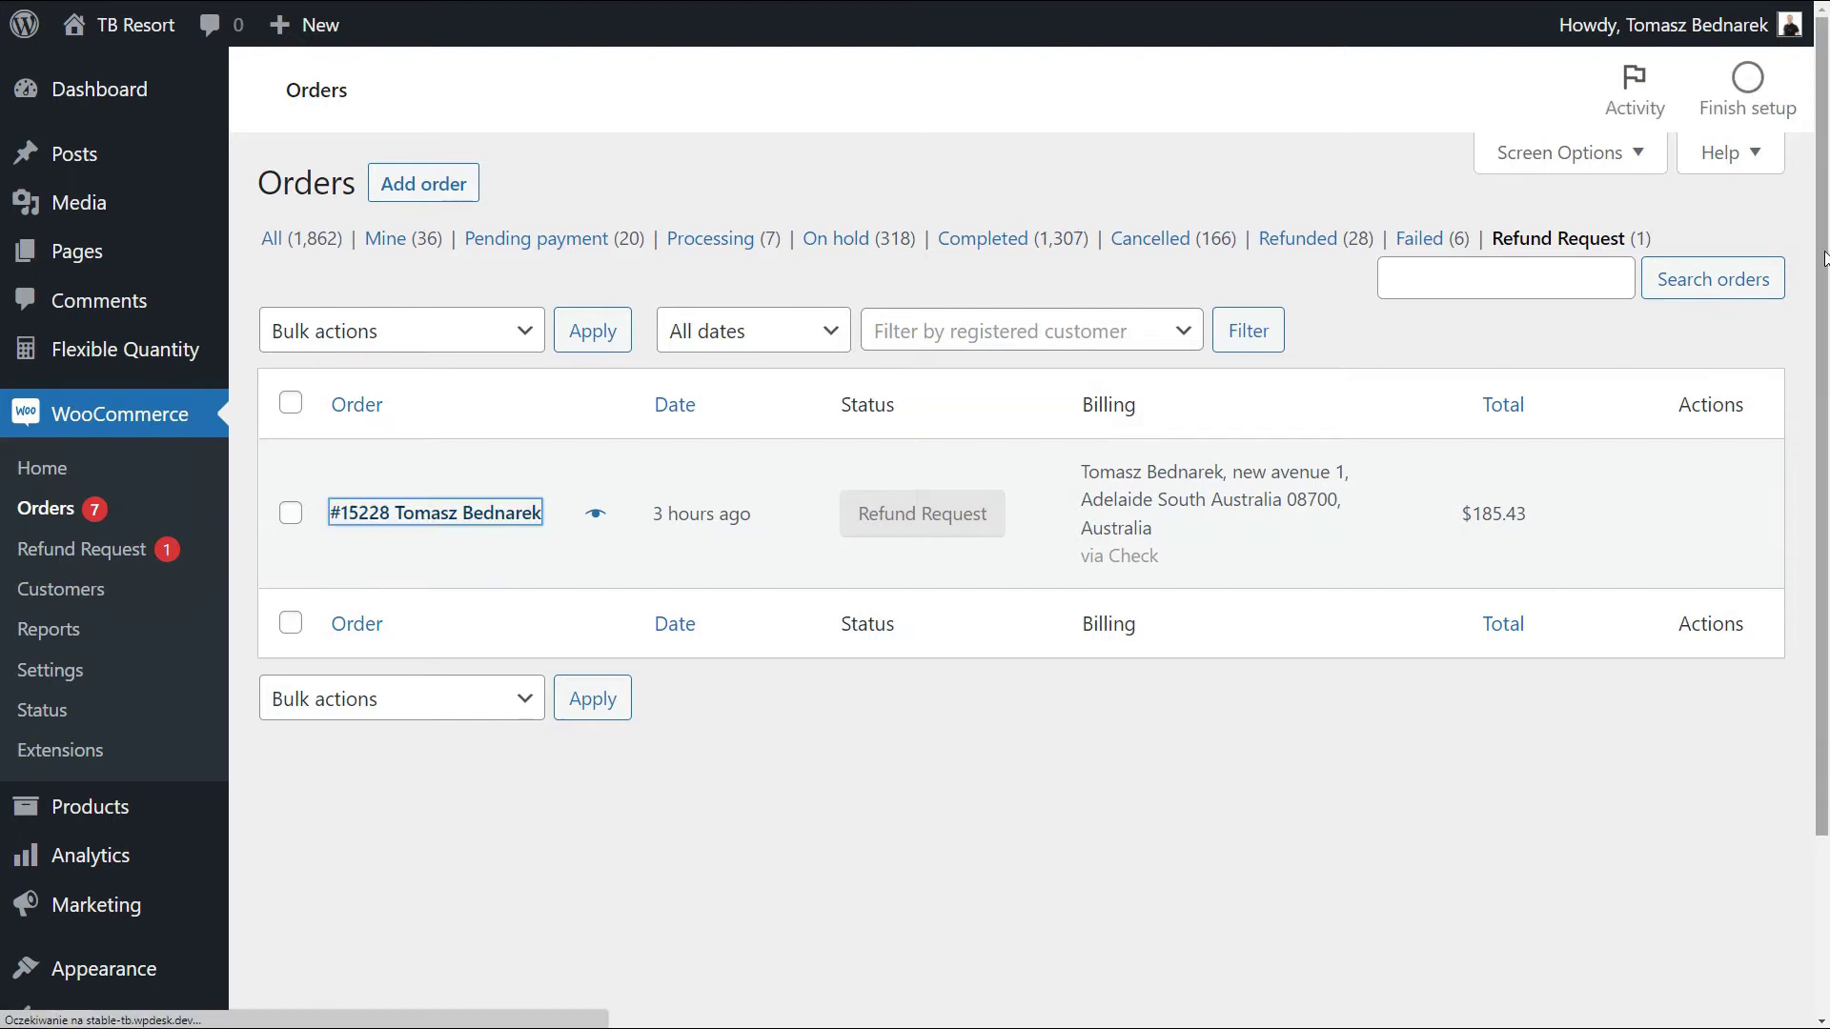
scroll(510, 426, "down", 5)
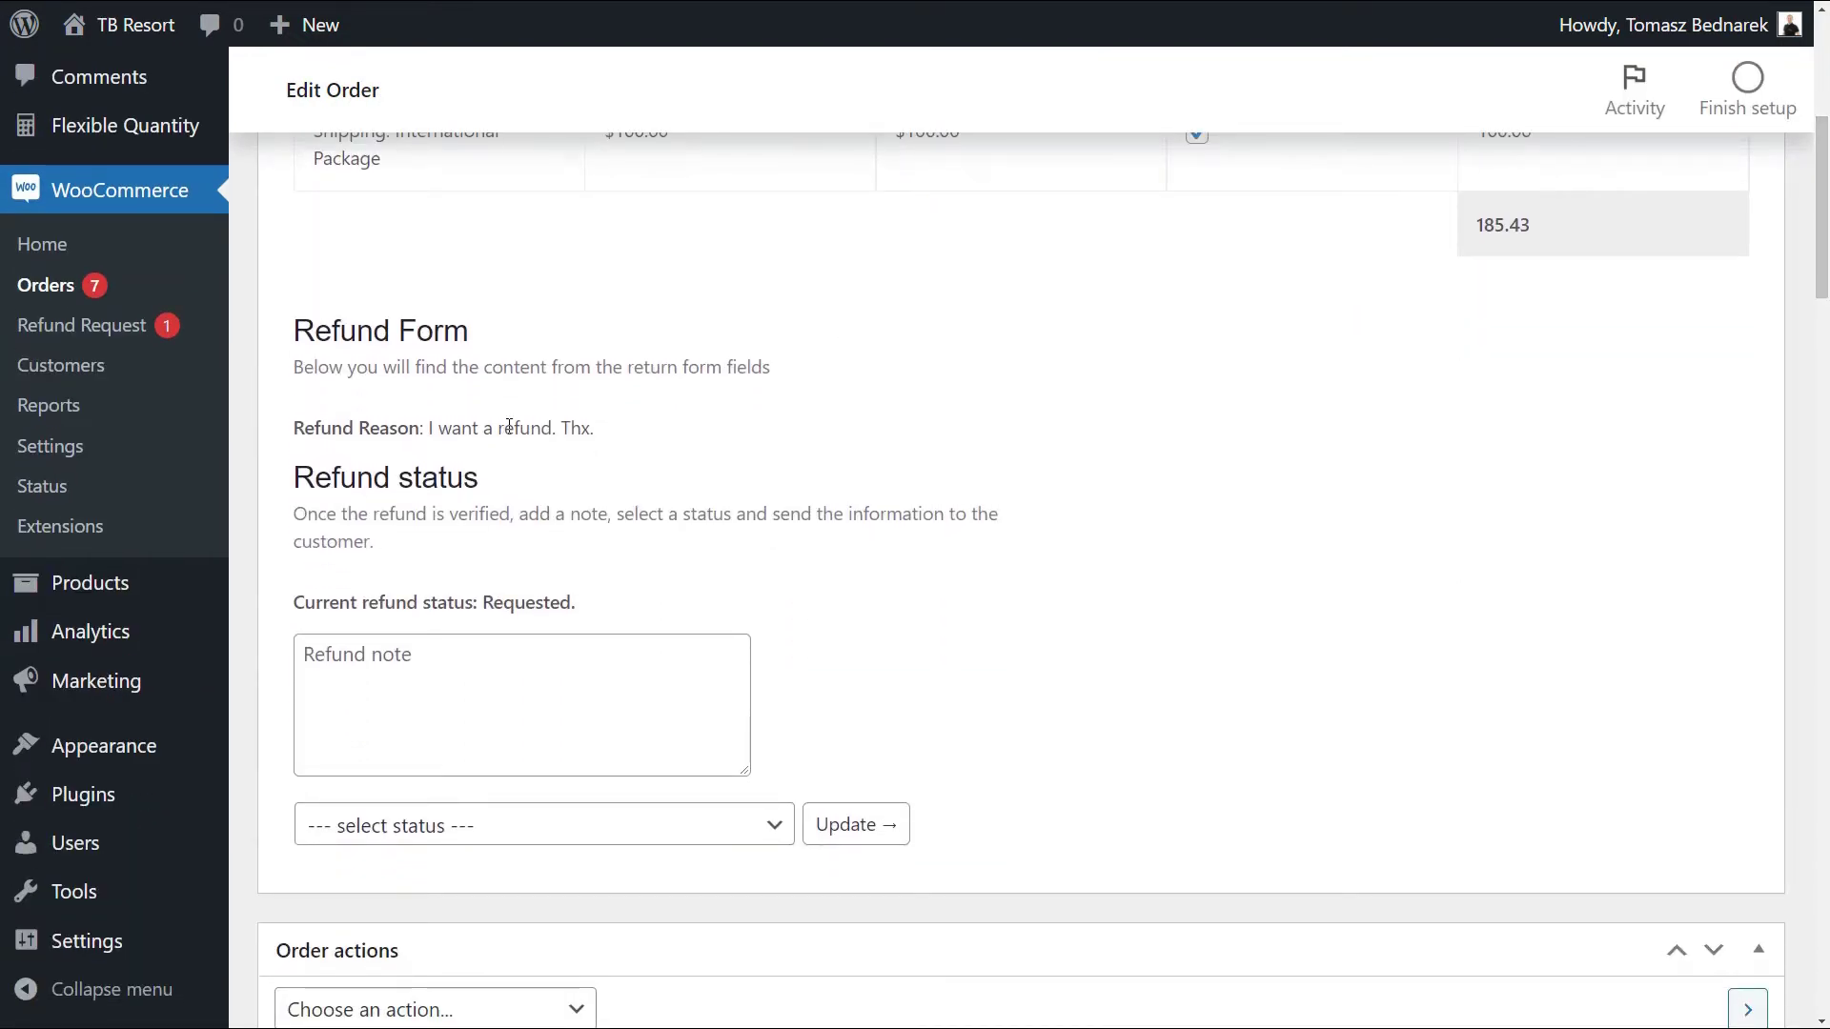
left_click(552, 825)
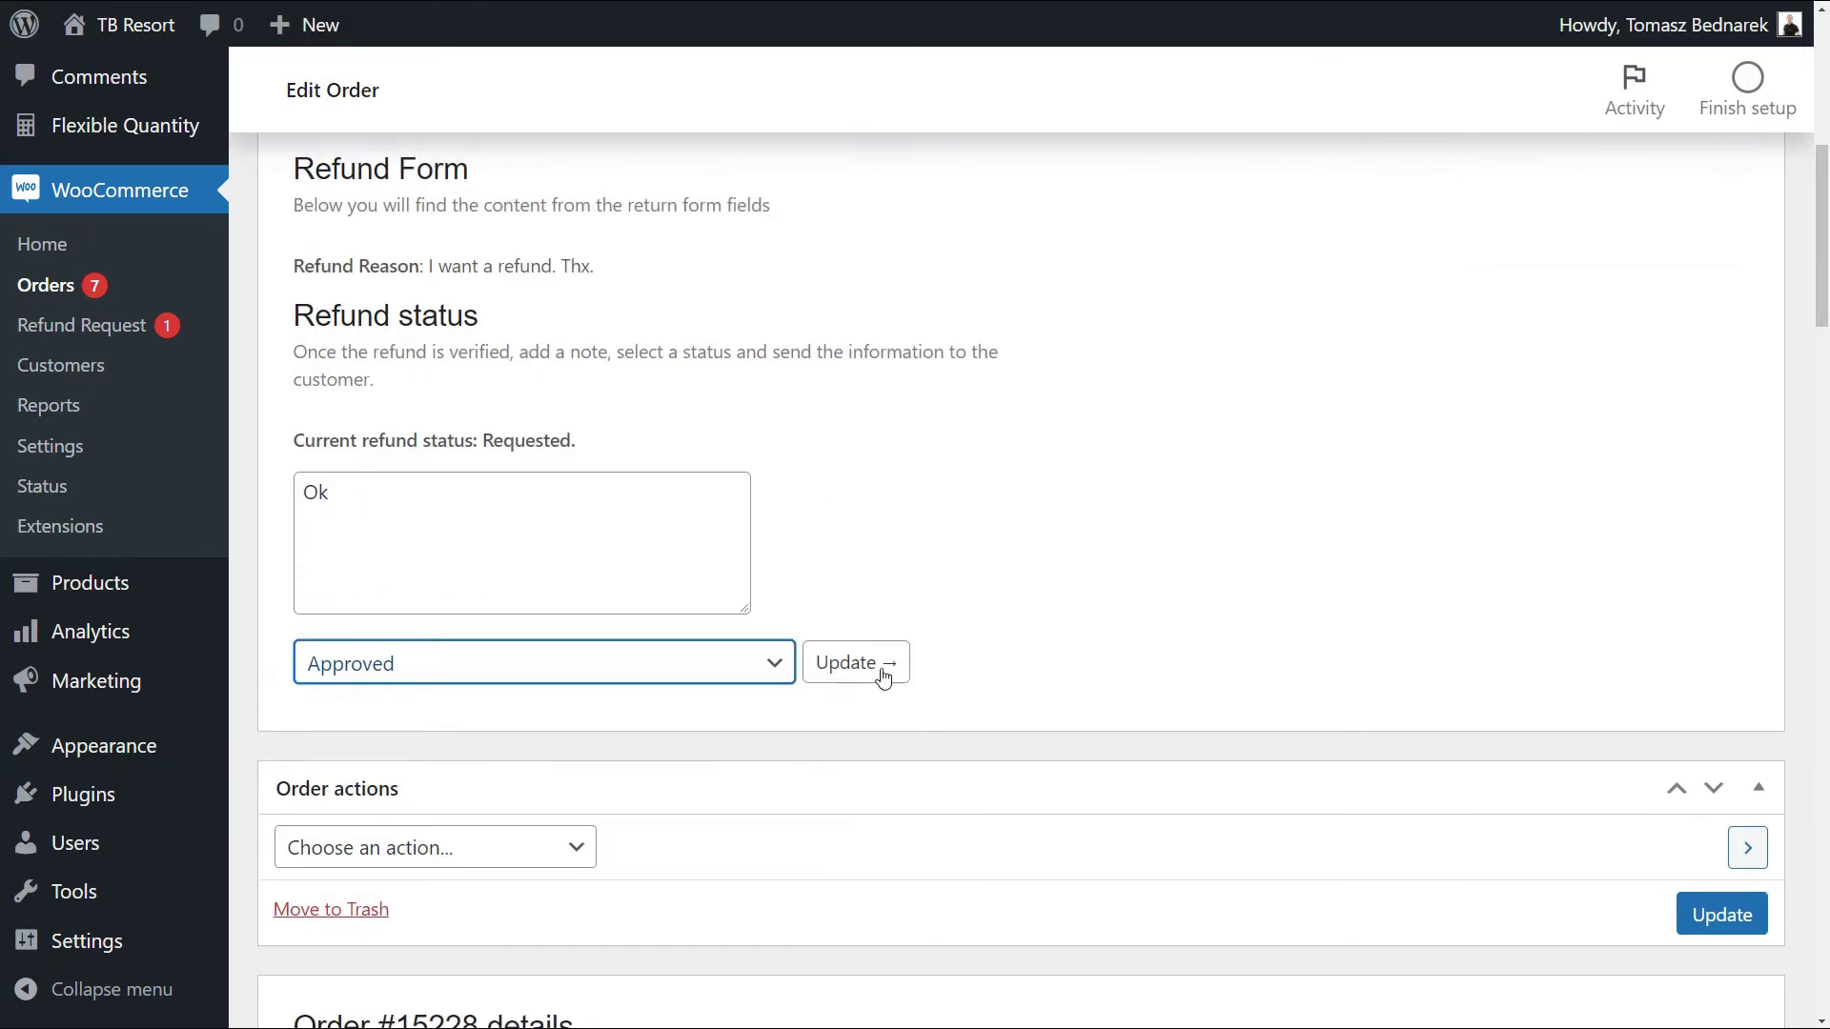
left_click(882, 673)
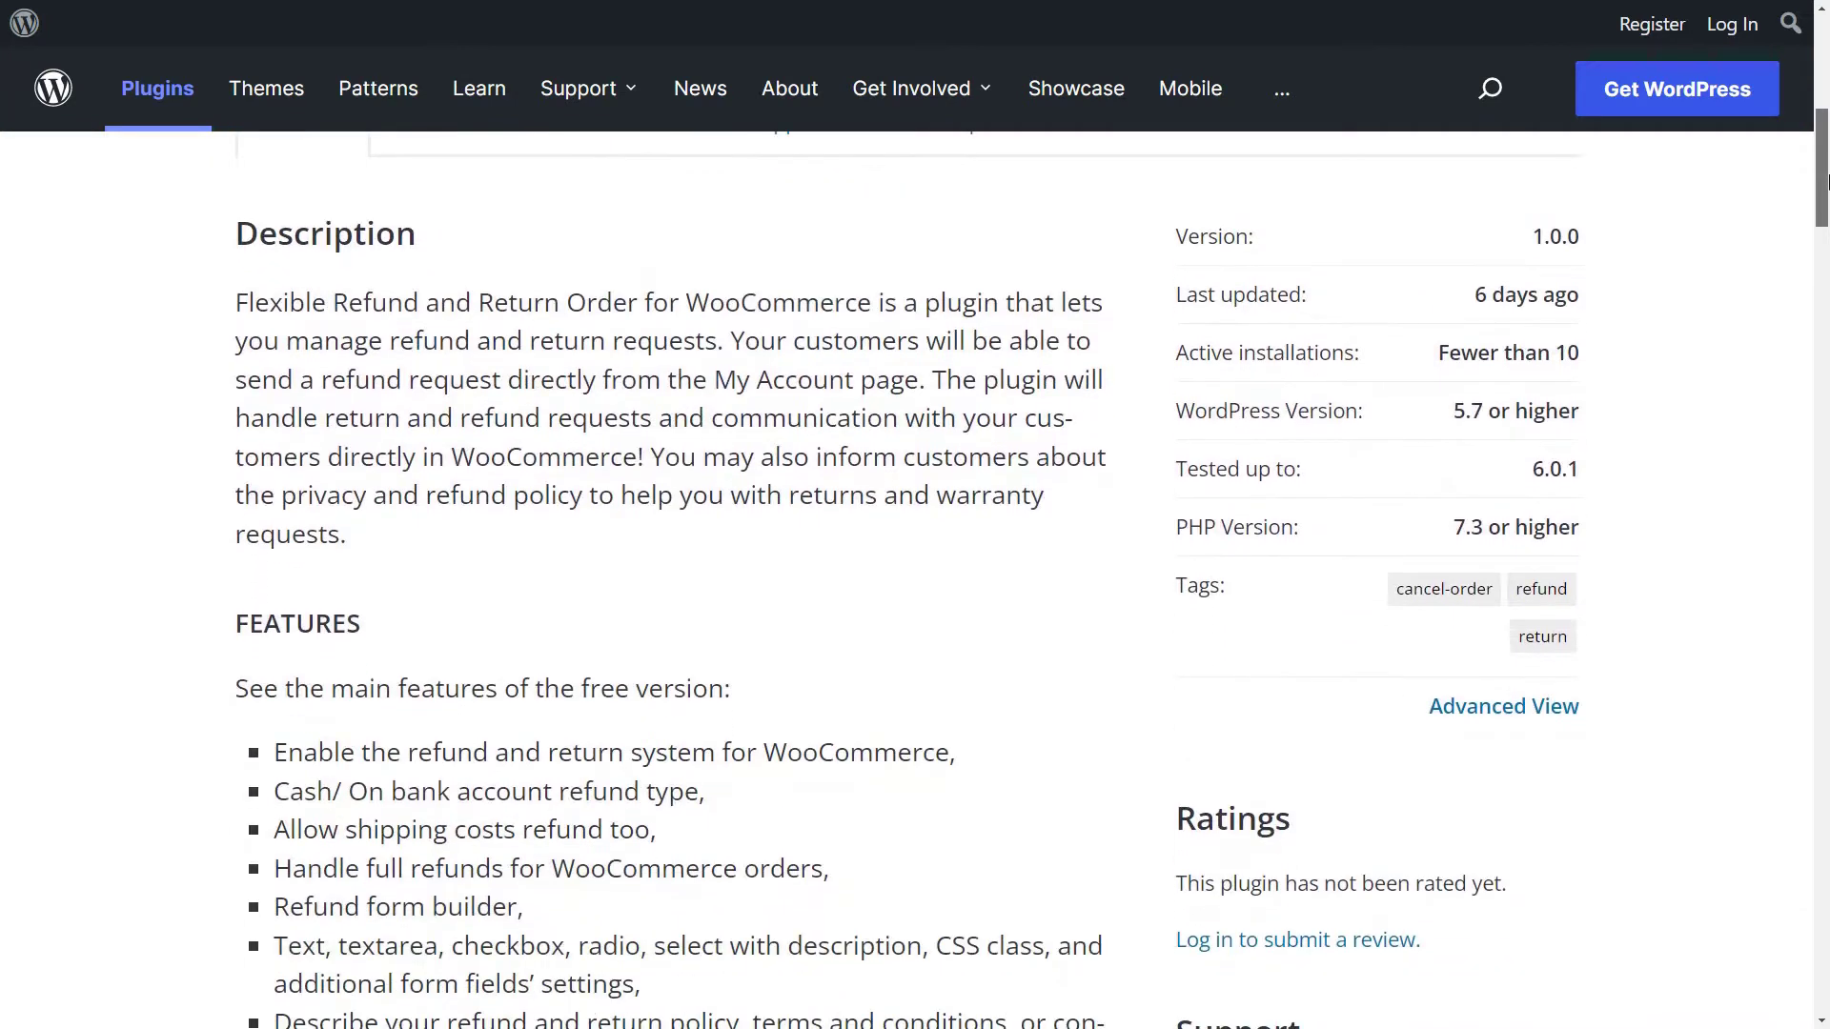
Scroll through the plugin's WordPress.org description and free-version features
left_click_drag(1822, 181, 1827, 88)
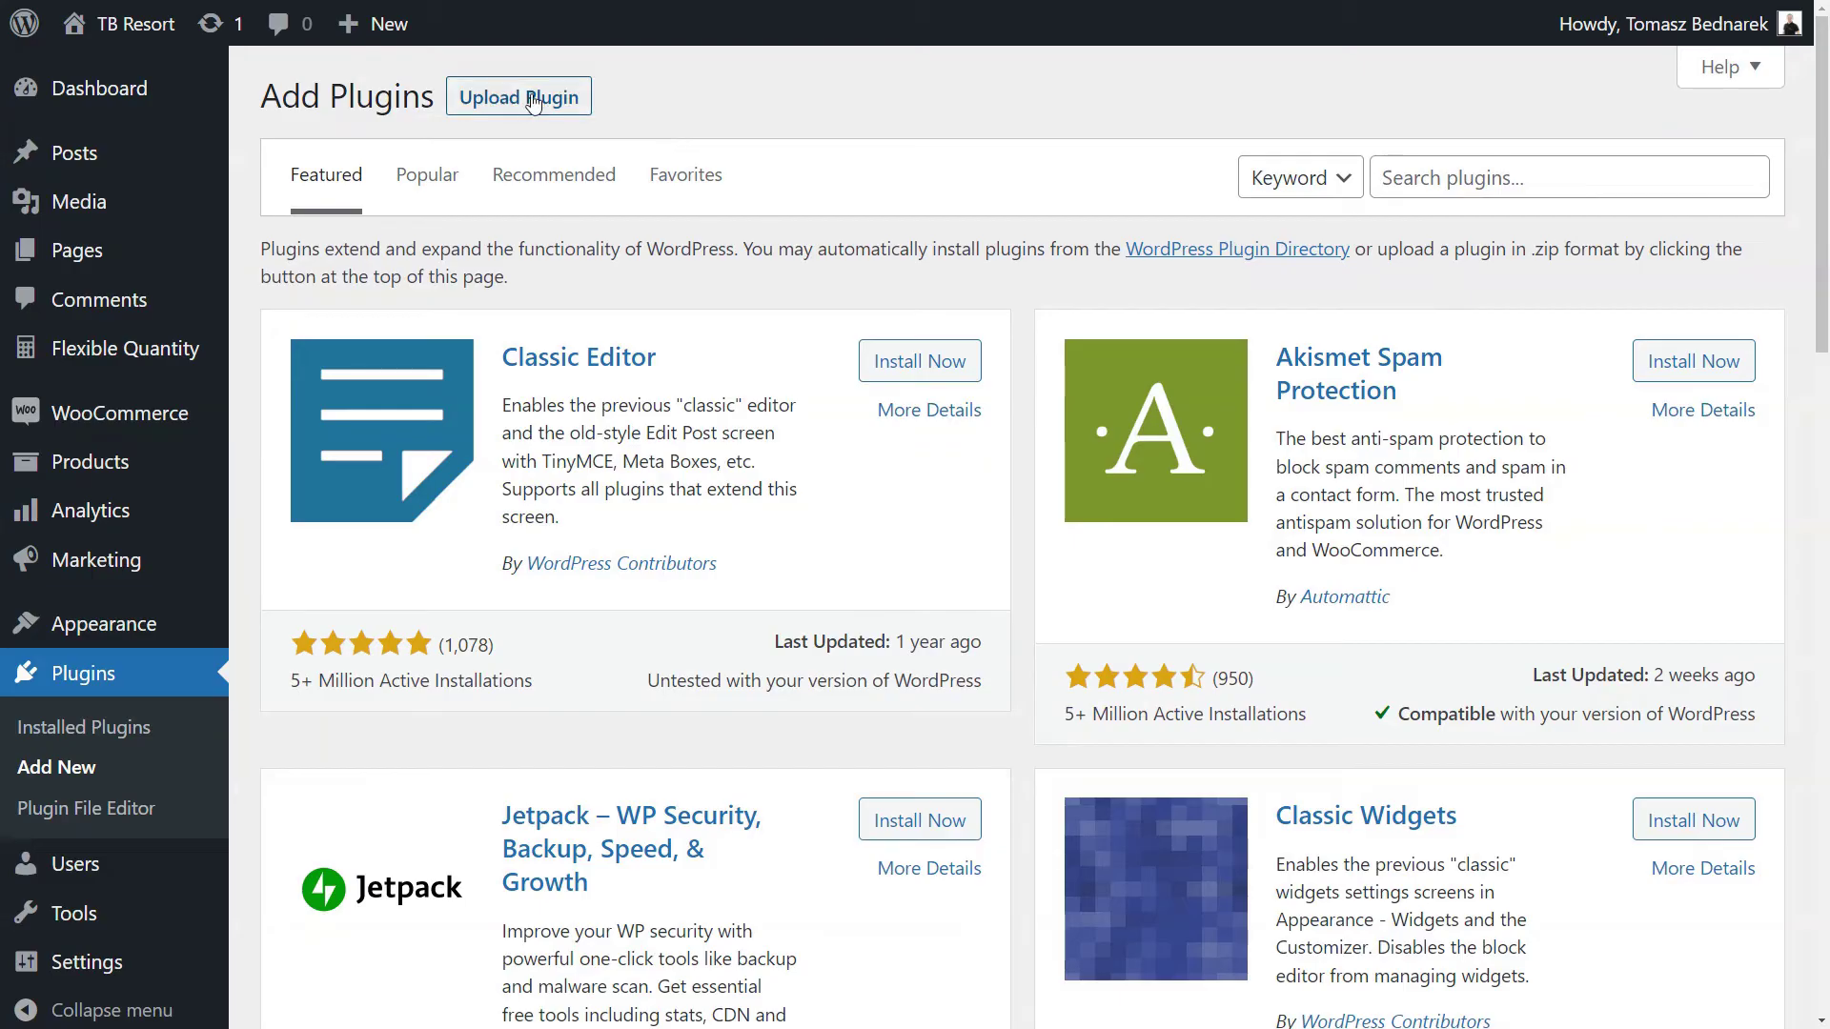
Install and activate the Flexible Refund and Return Order plugin found by searching 'flexible re'
left_click(152, 774)
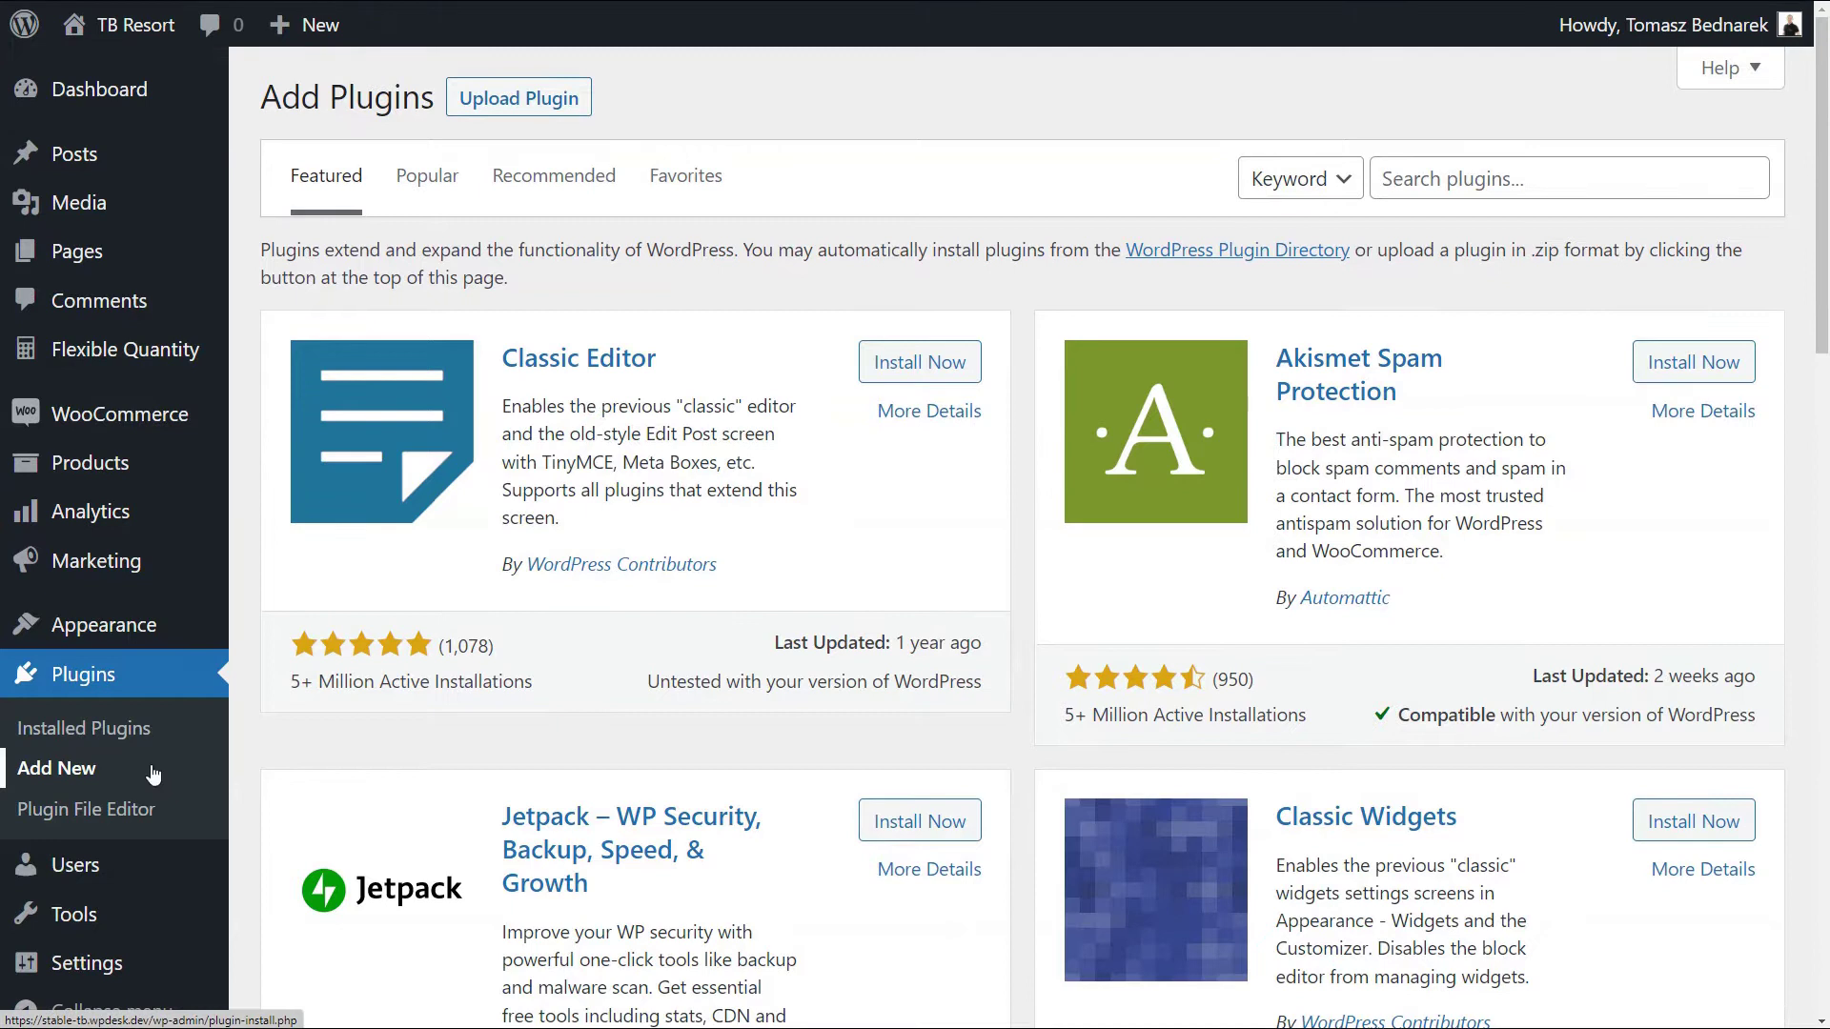
left_click(1465, 178)
type("flexible ")
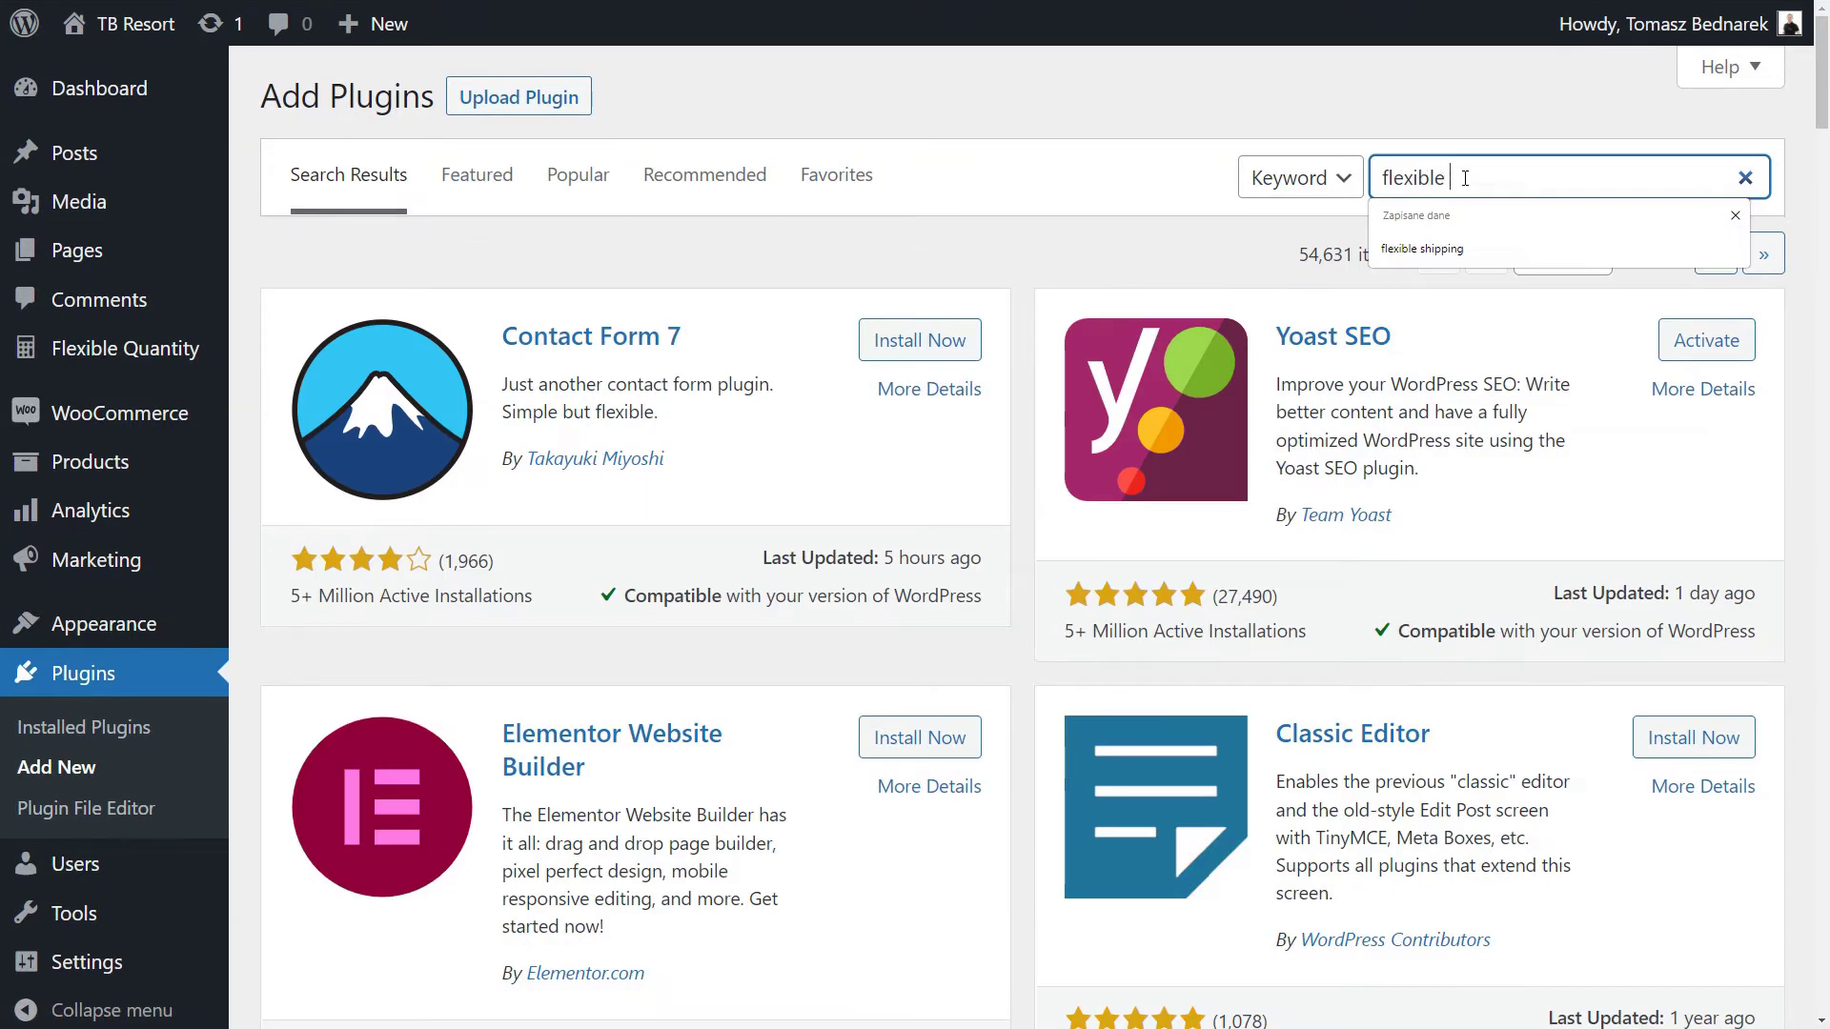
type("refund")
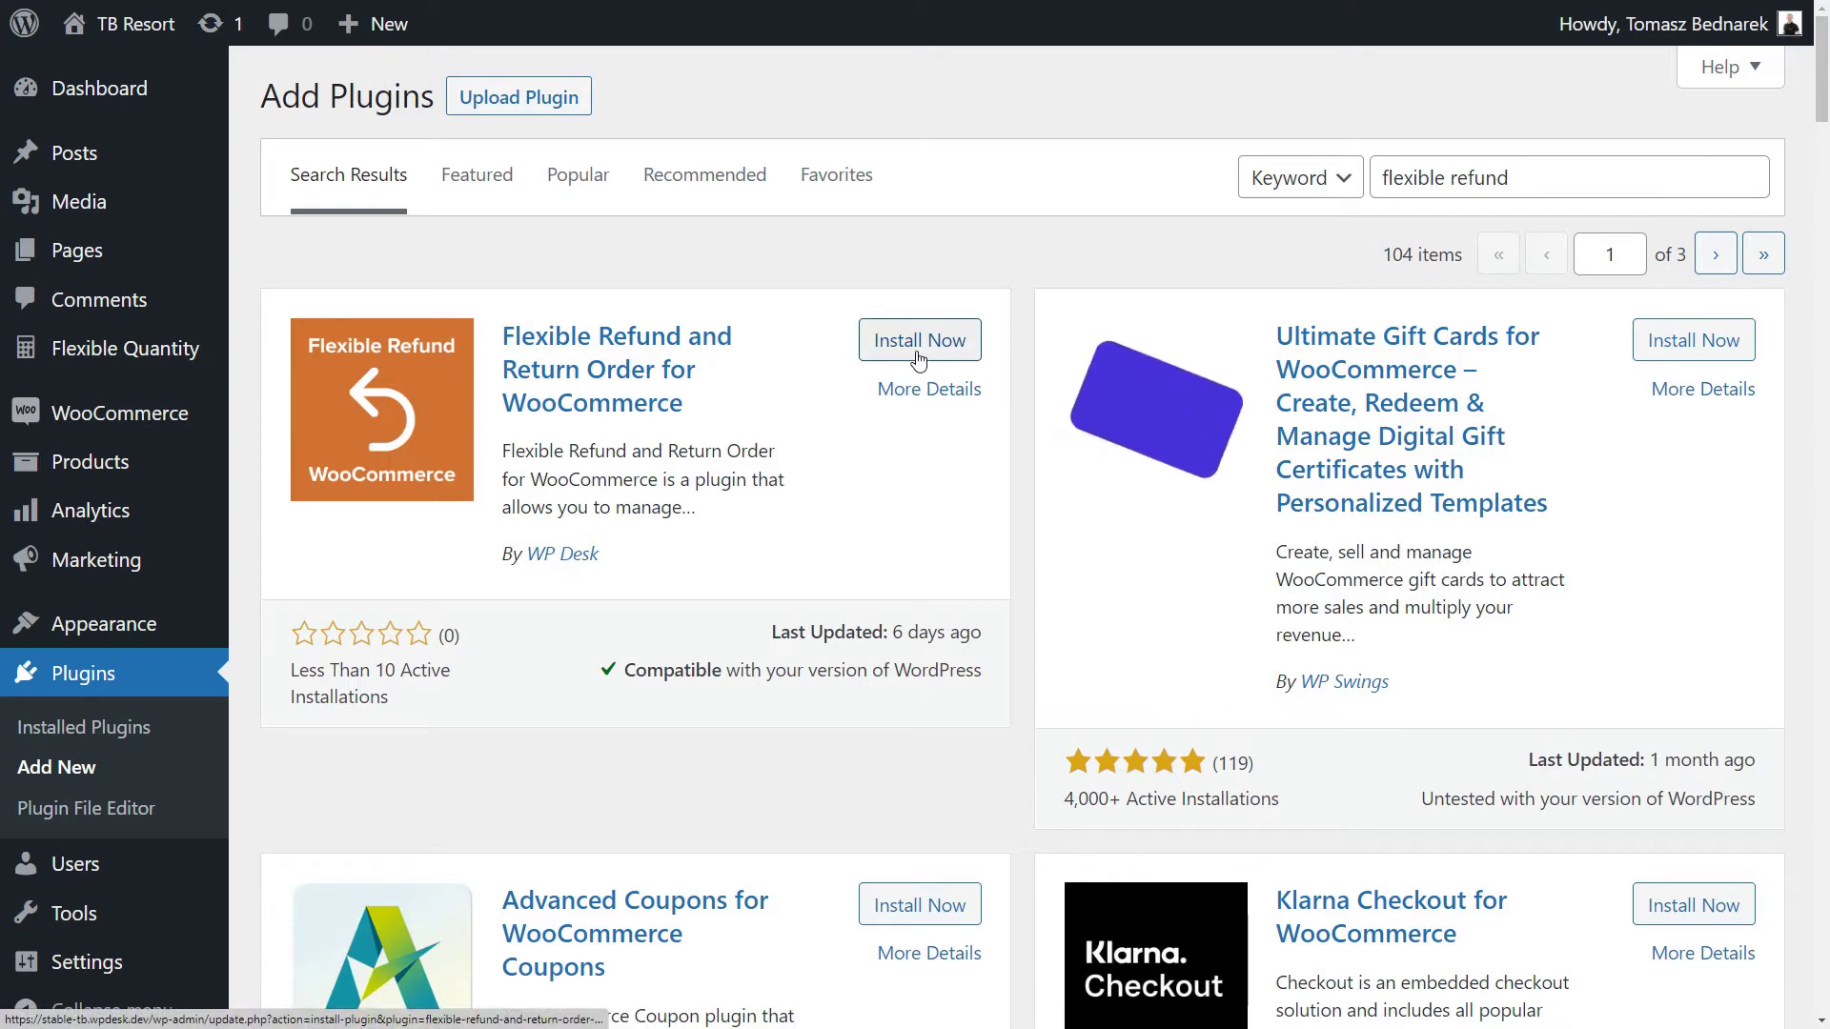
left_click(918, 350)
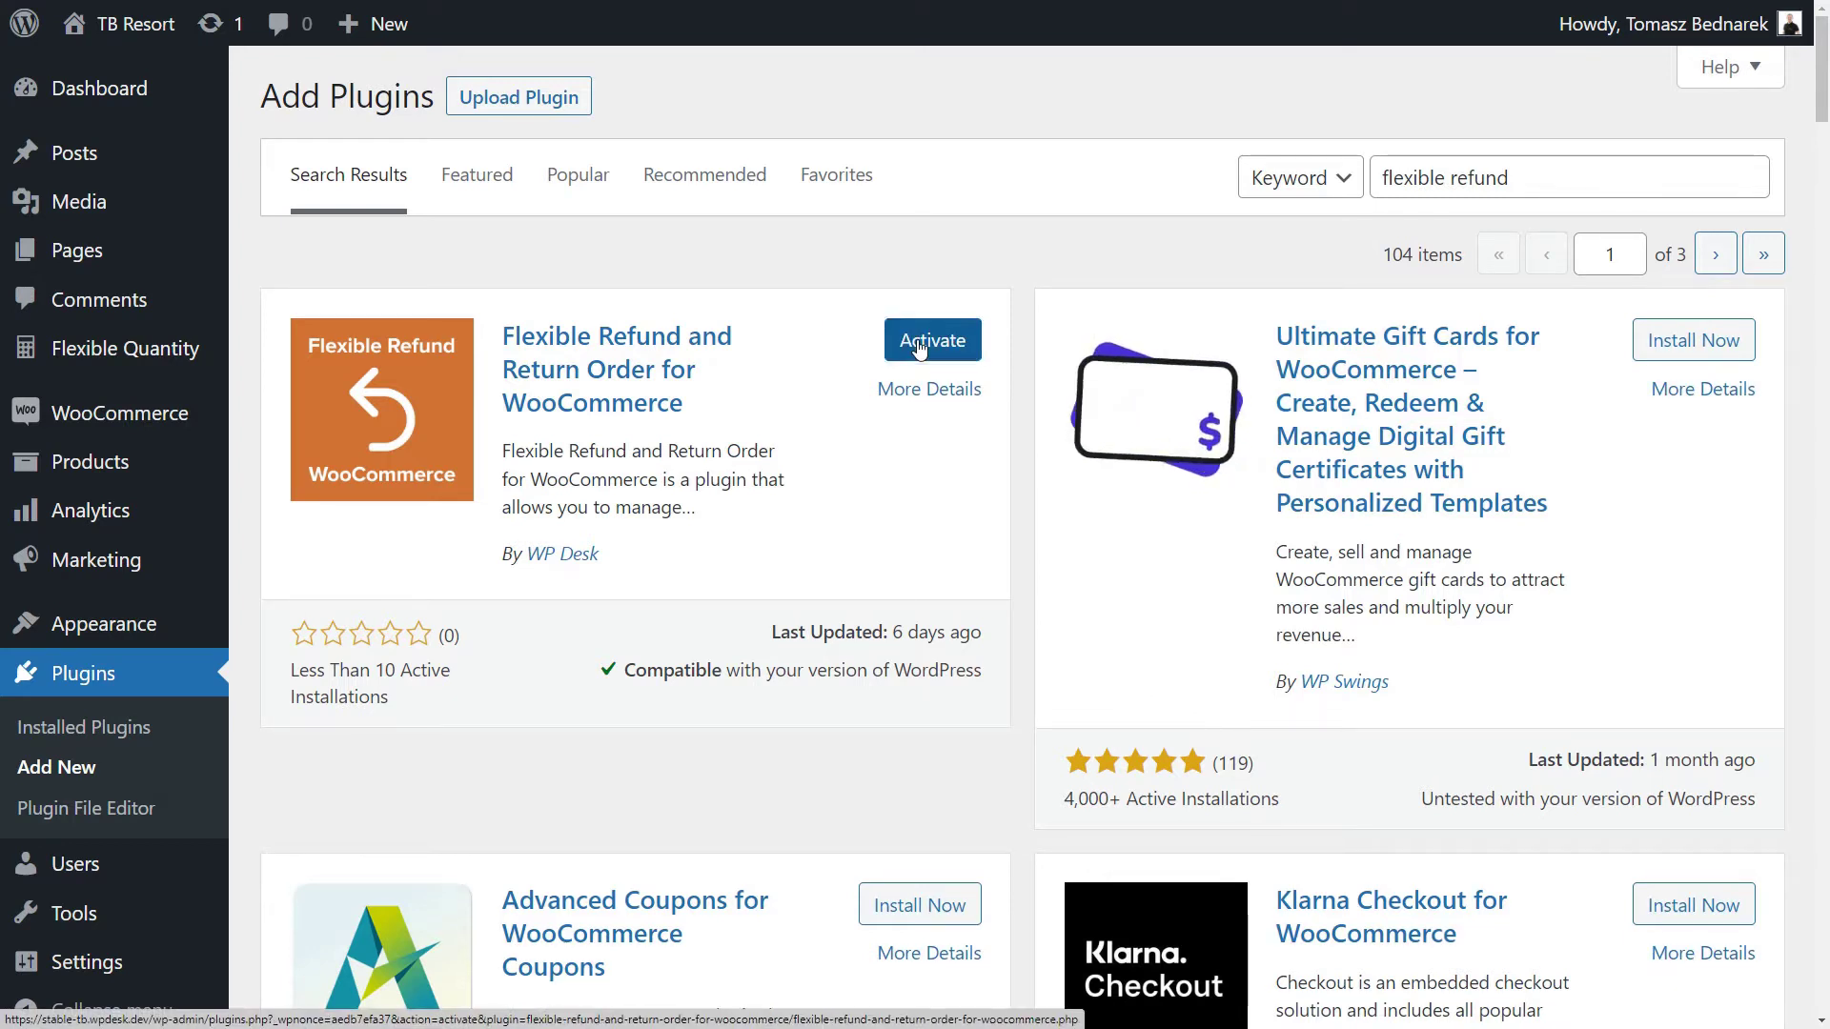
left_click(919, 351)
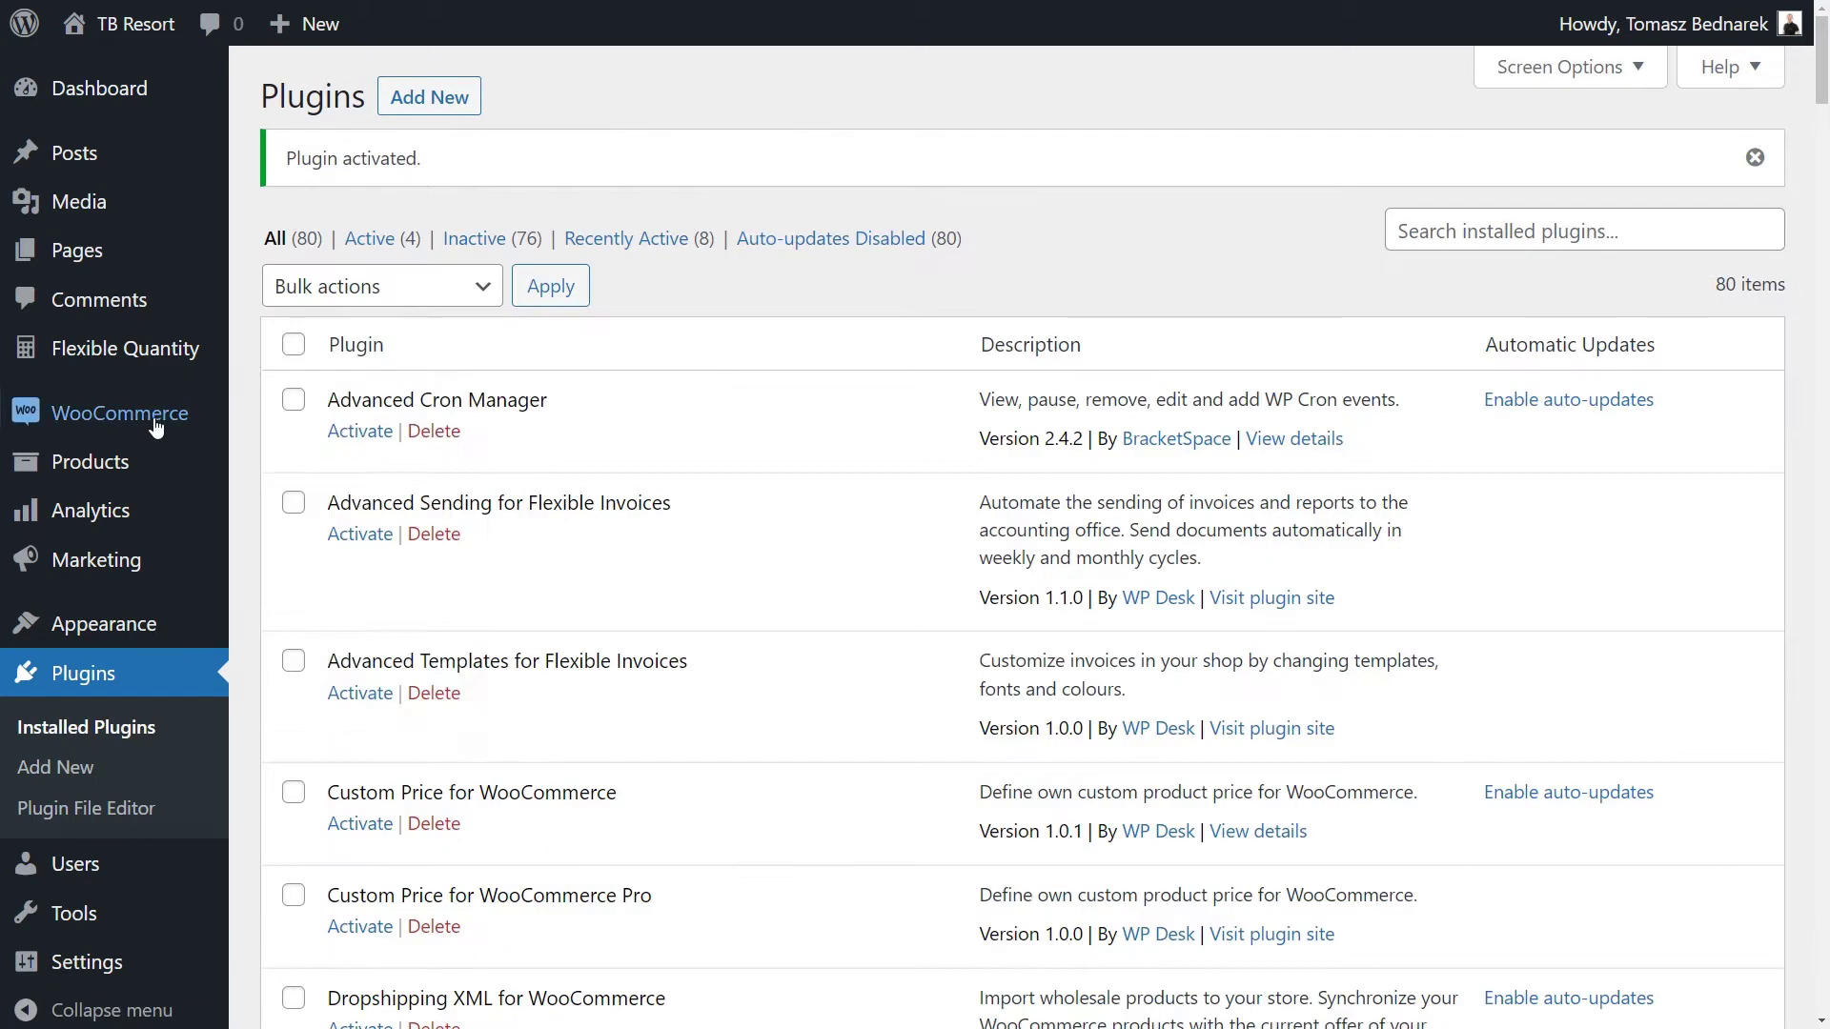
Enable the refund order button in WooCommerce's Flexible Refund settings
mouse_move(152, 424)
left_click(286, 614)
left_click(1494, 228)
left_click(603, 448)
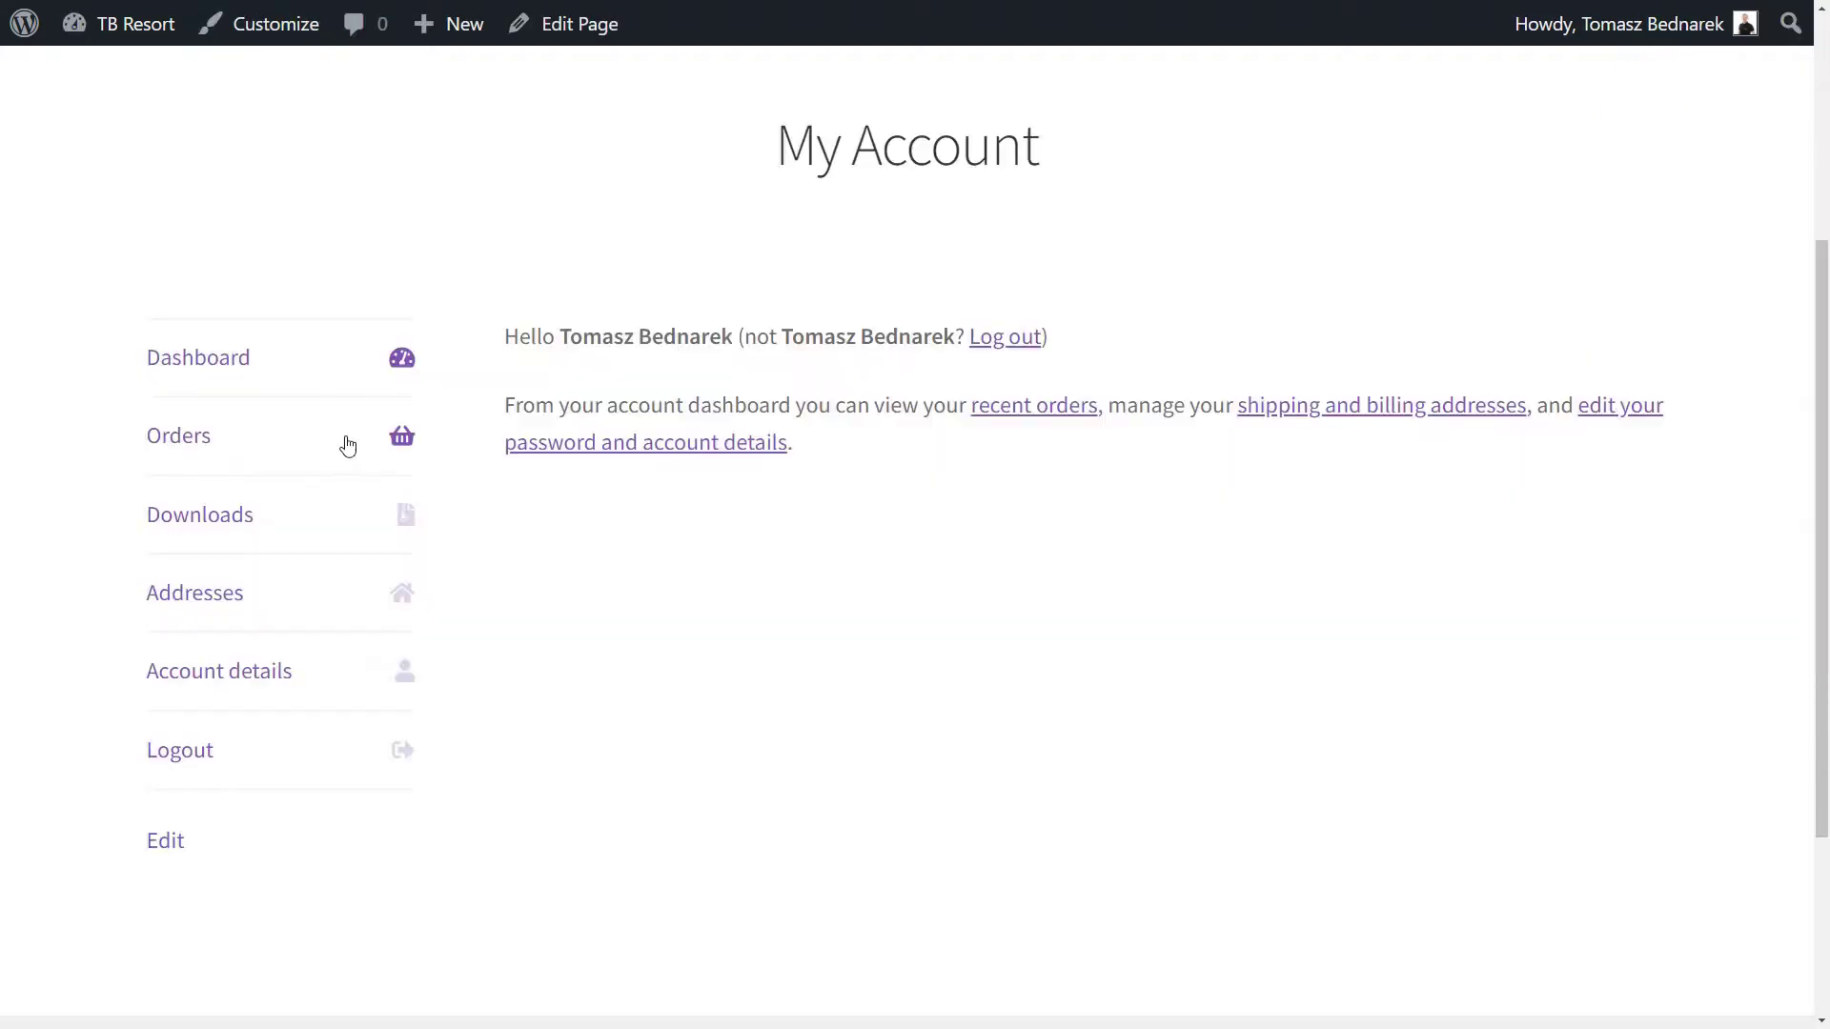
View a storefront order's refund page from the customer's orders list
left_click(245, 437)
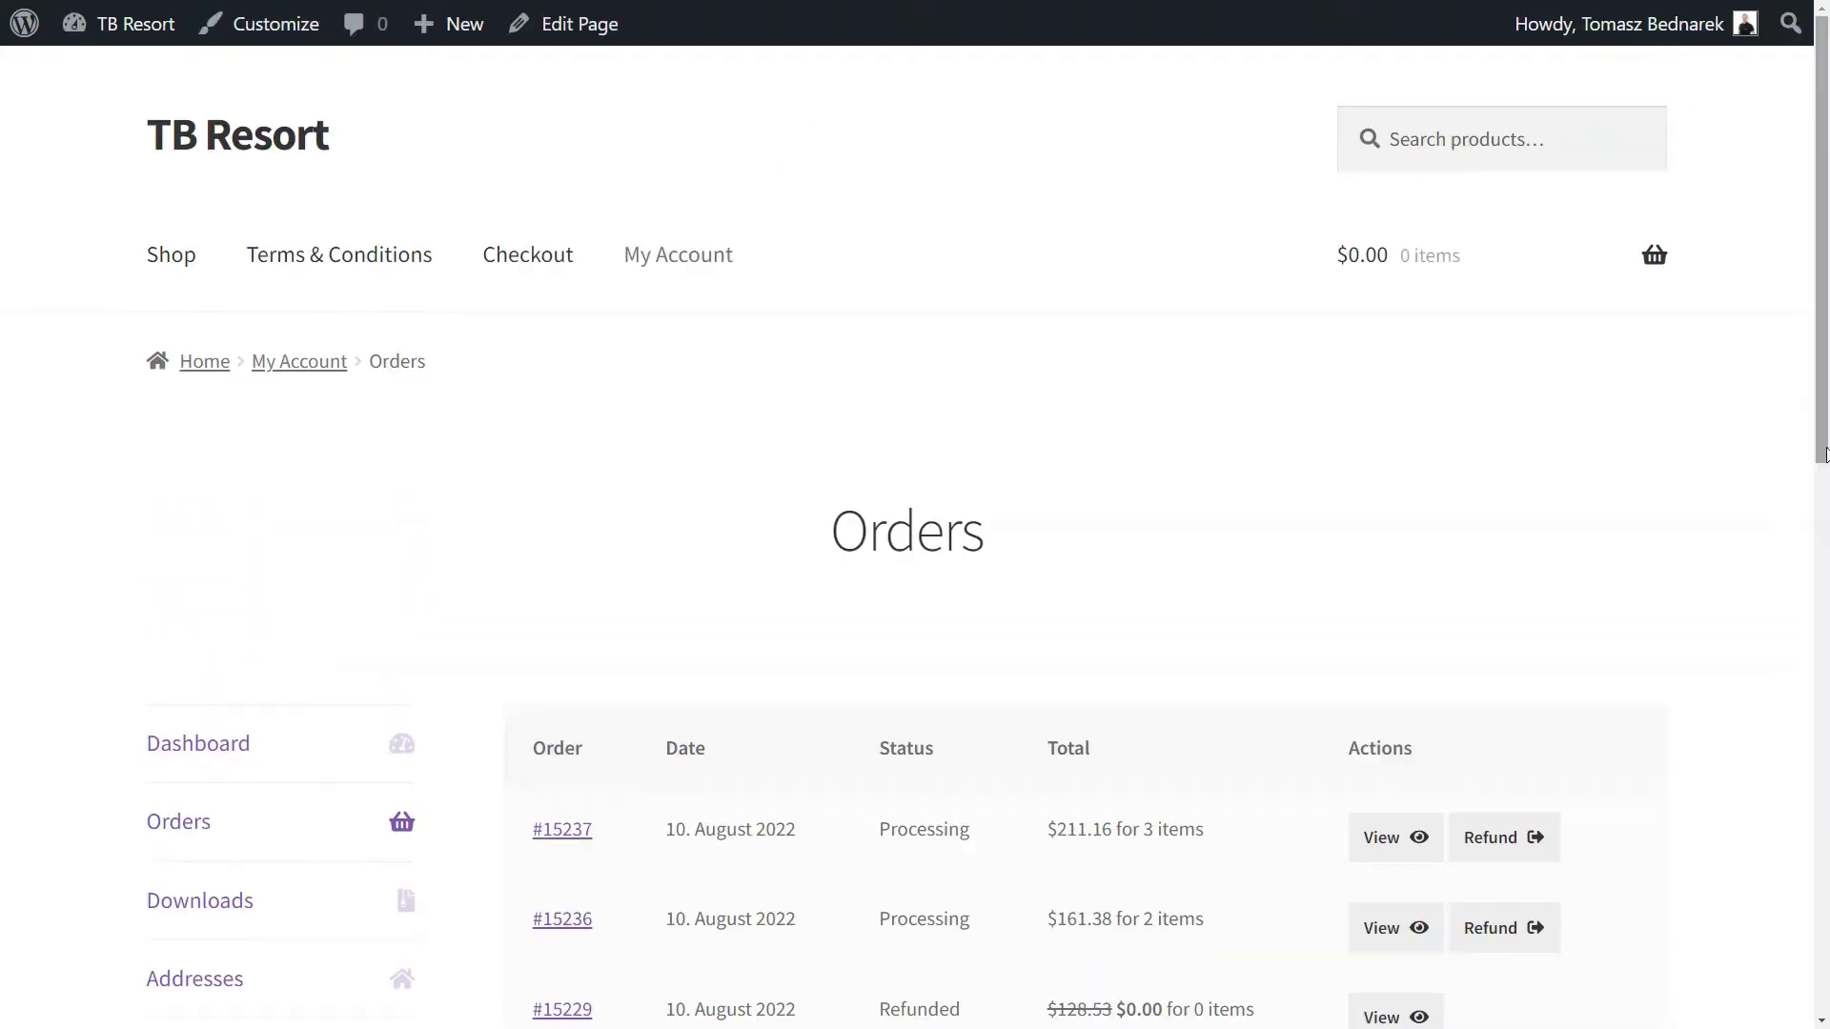
left_click_drag(1823, 455, 1823, 701)
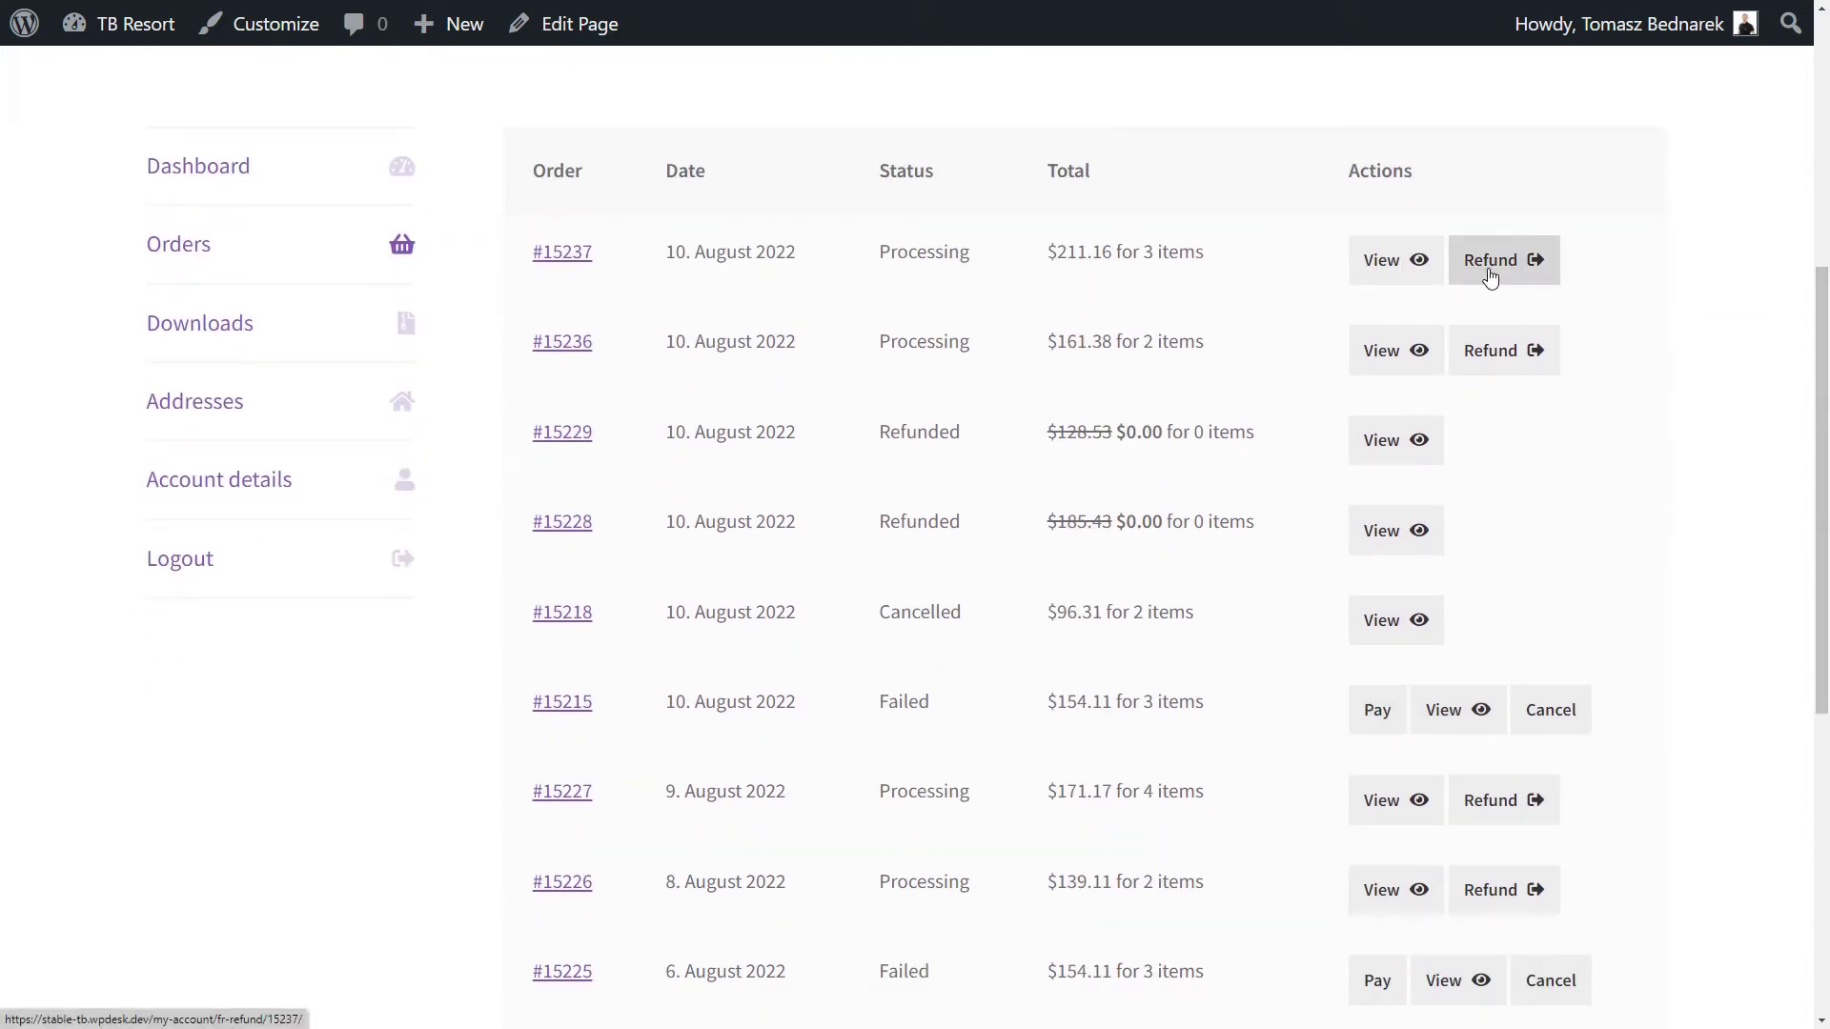
left_click(1506, 367)
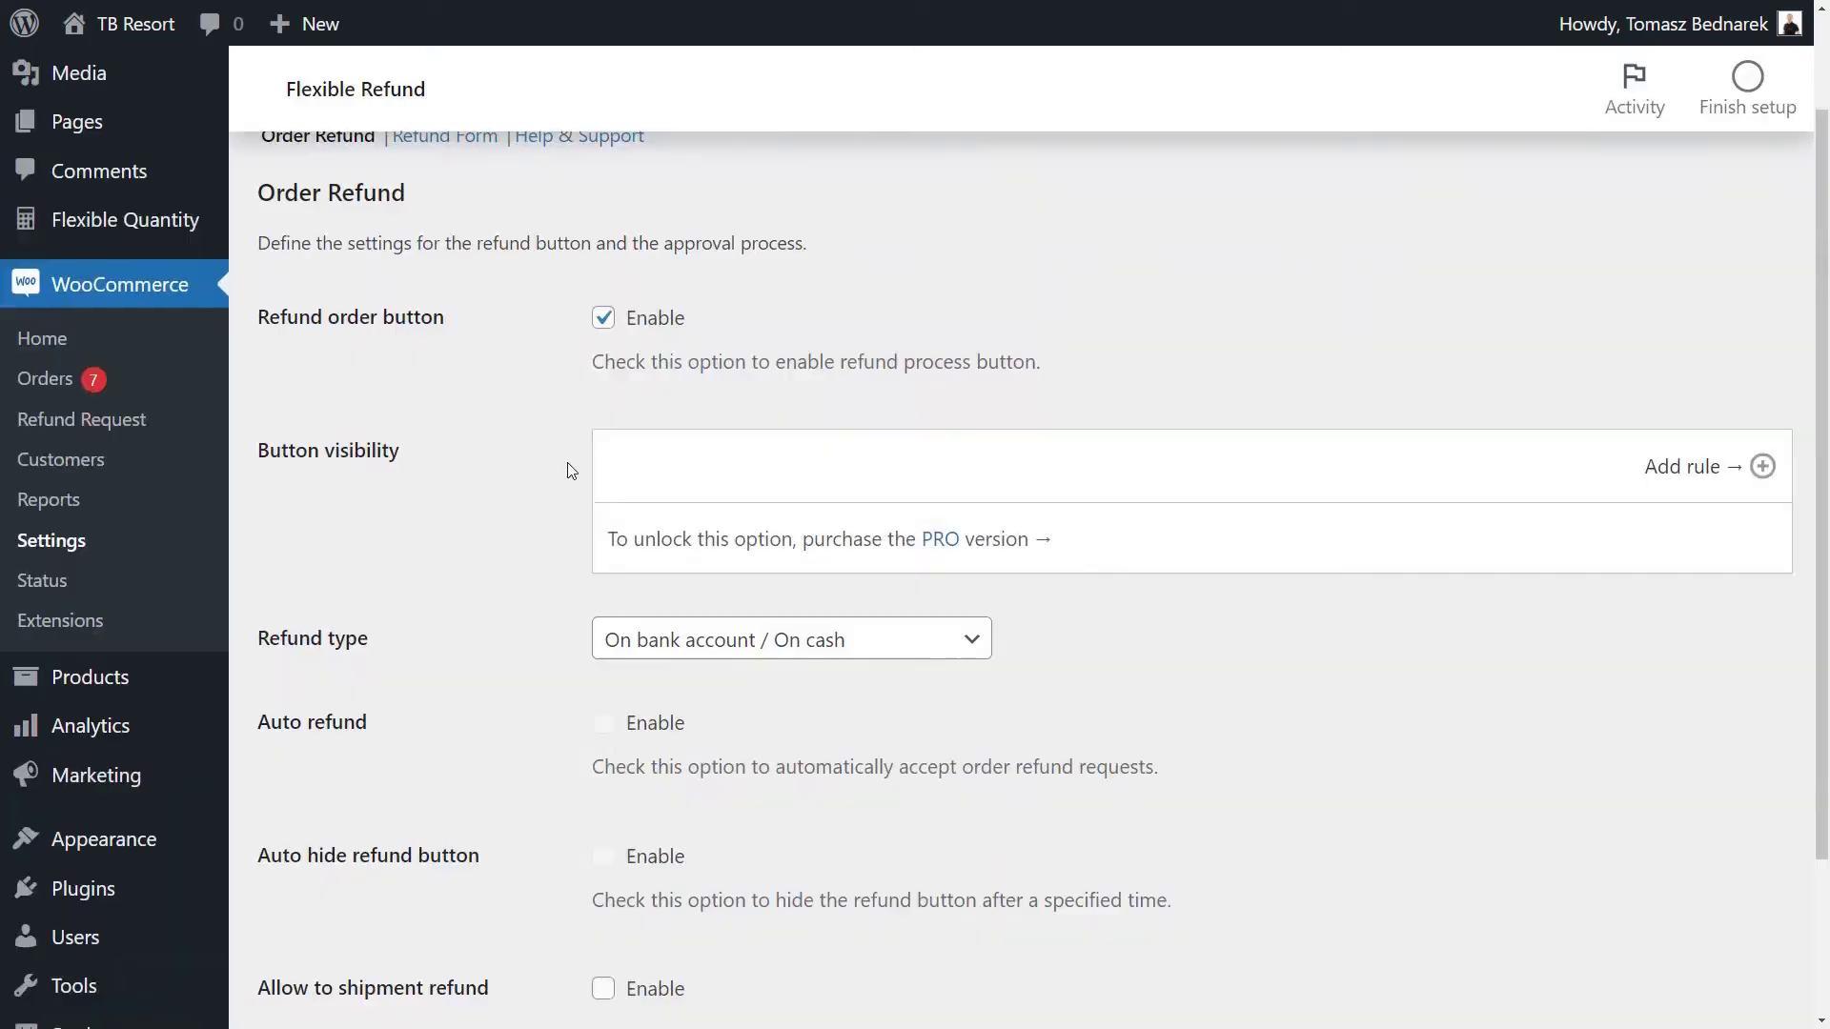
scroll(570, 470, "down", 1)
scroll(570, 470, "down", 1)
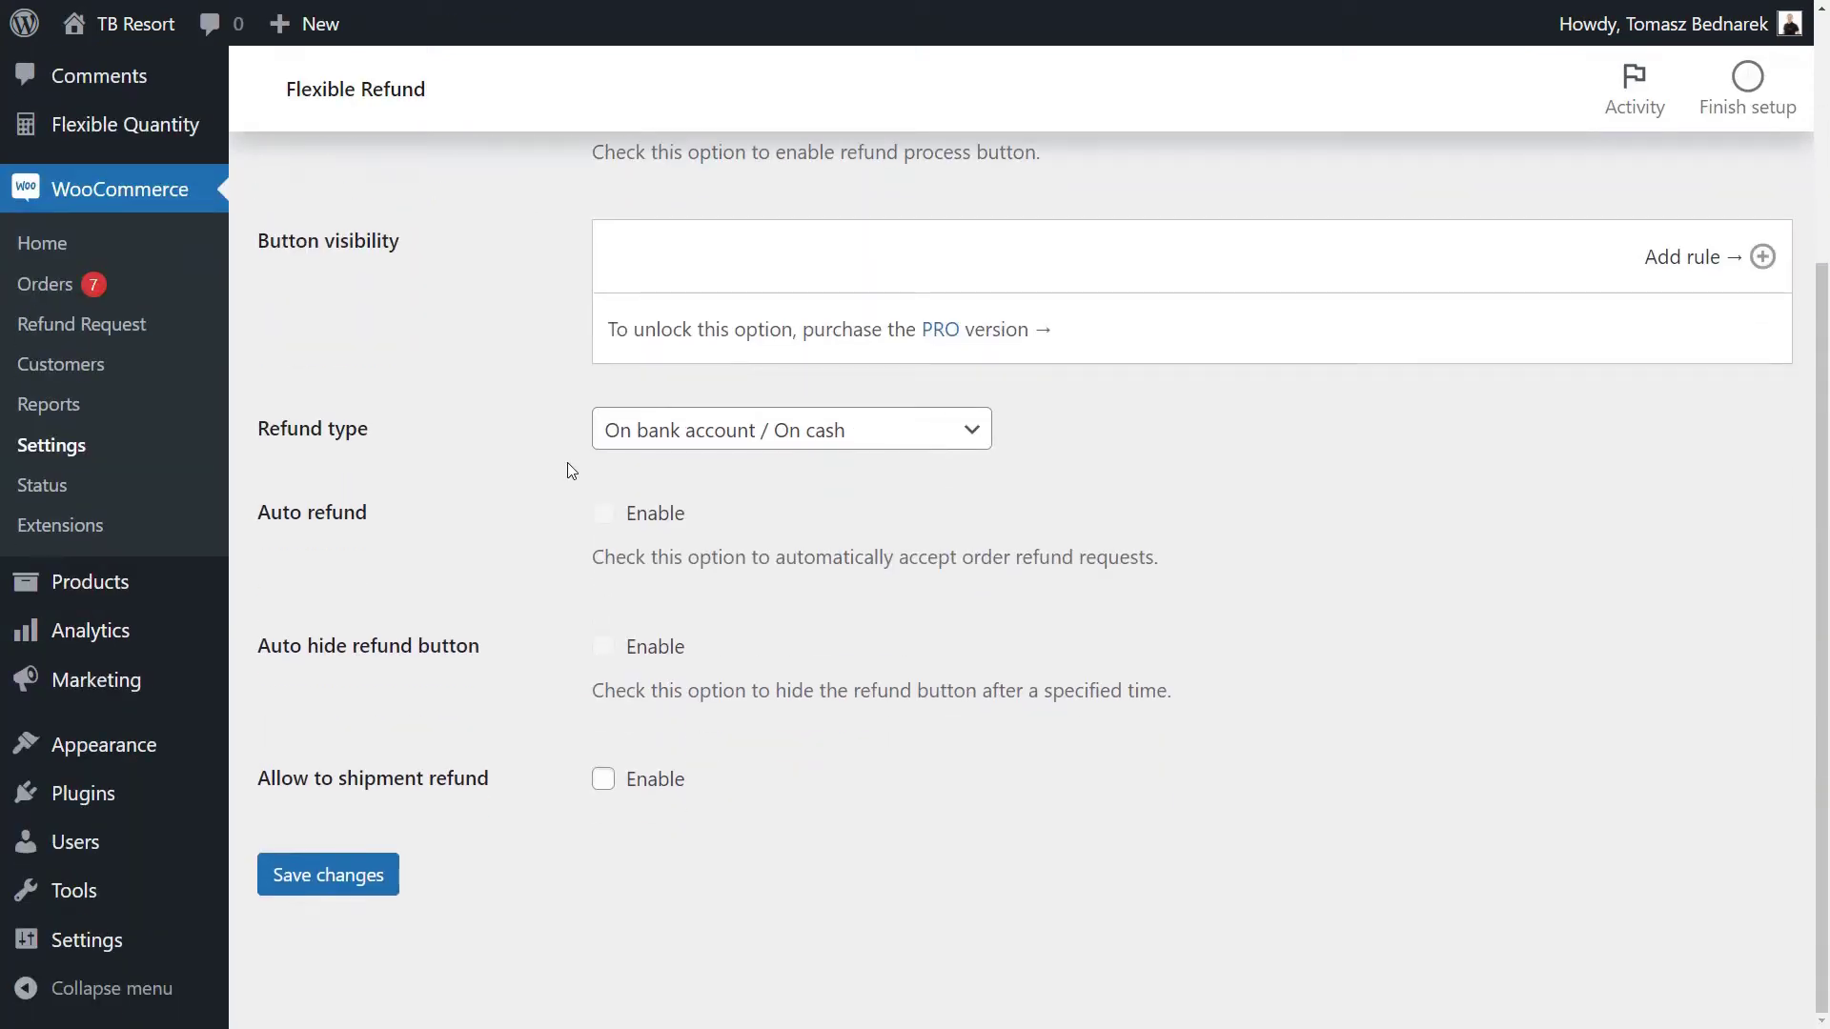
Enable 'Allow to shipment refund', save the settings, and go to the Refund Form builder
left_click(600, 781)
scroll(558, 741, "up", 3)
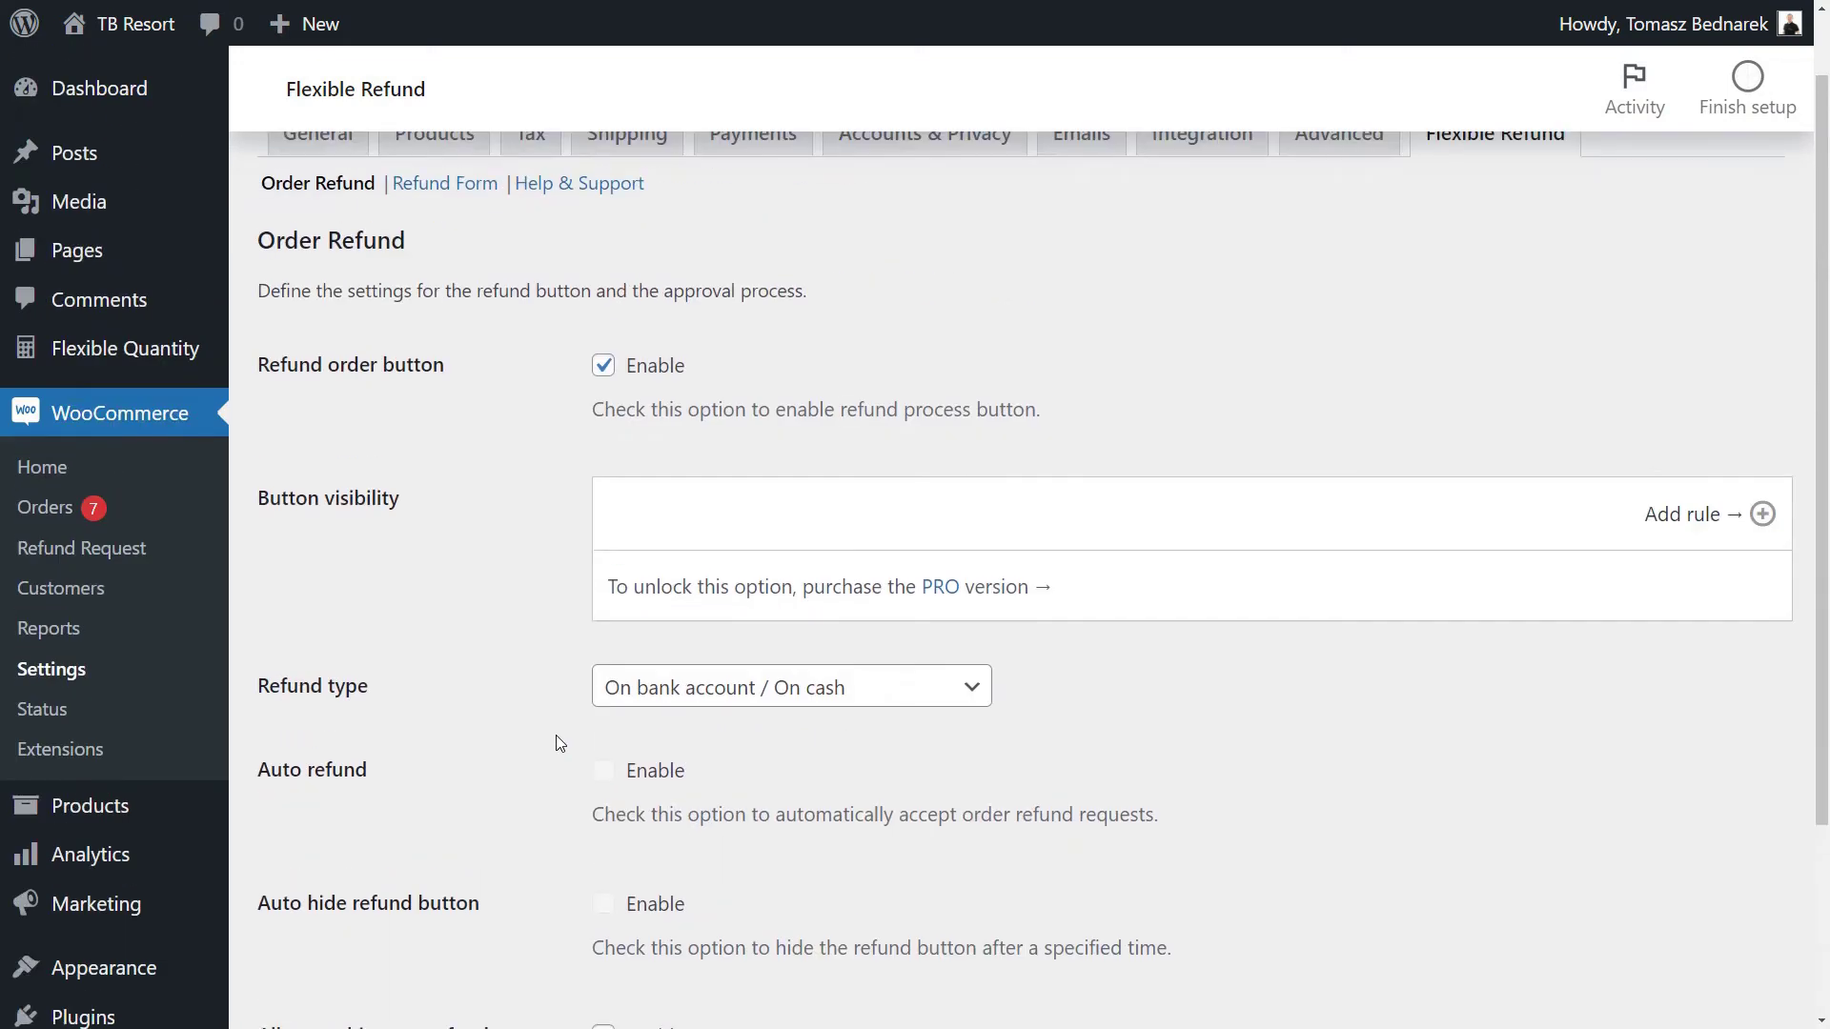
scroll(656, 753, "down", 2)
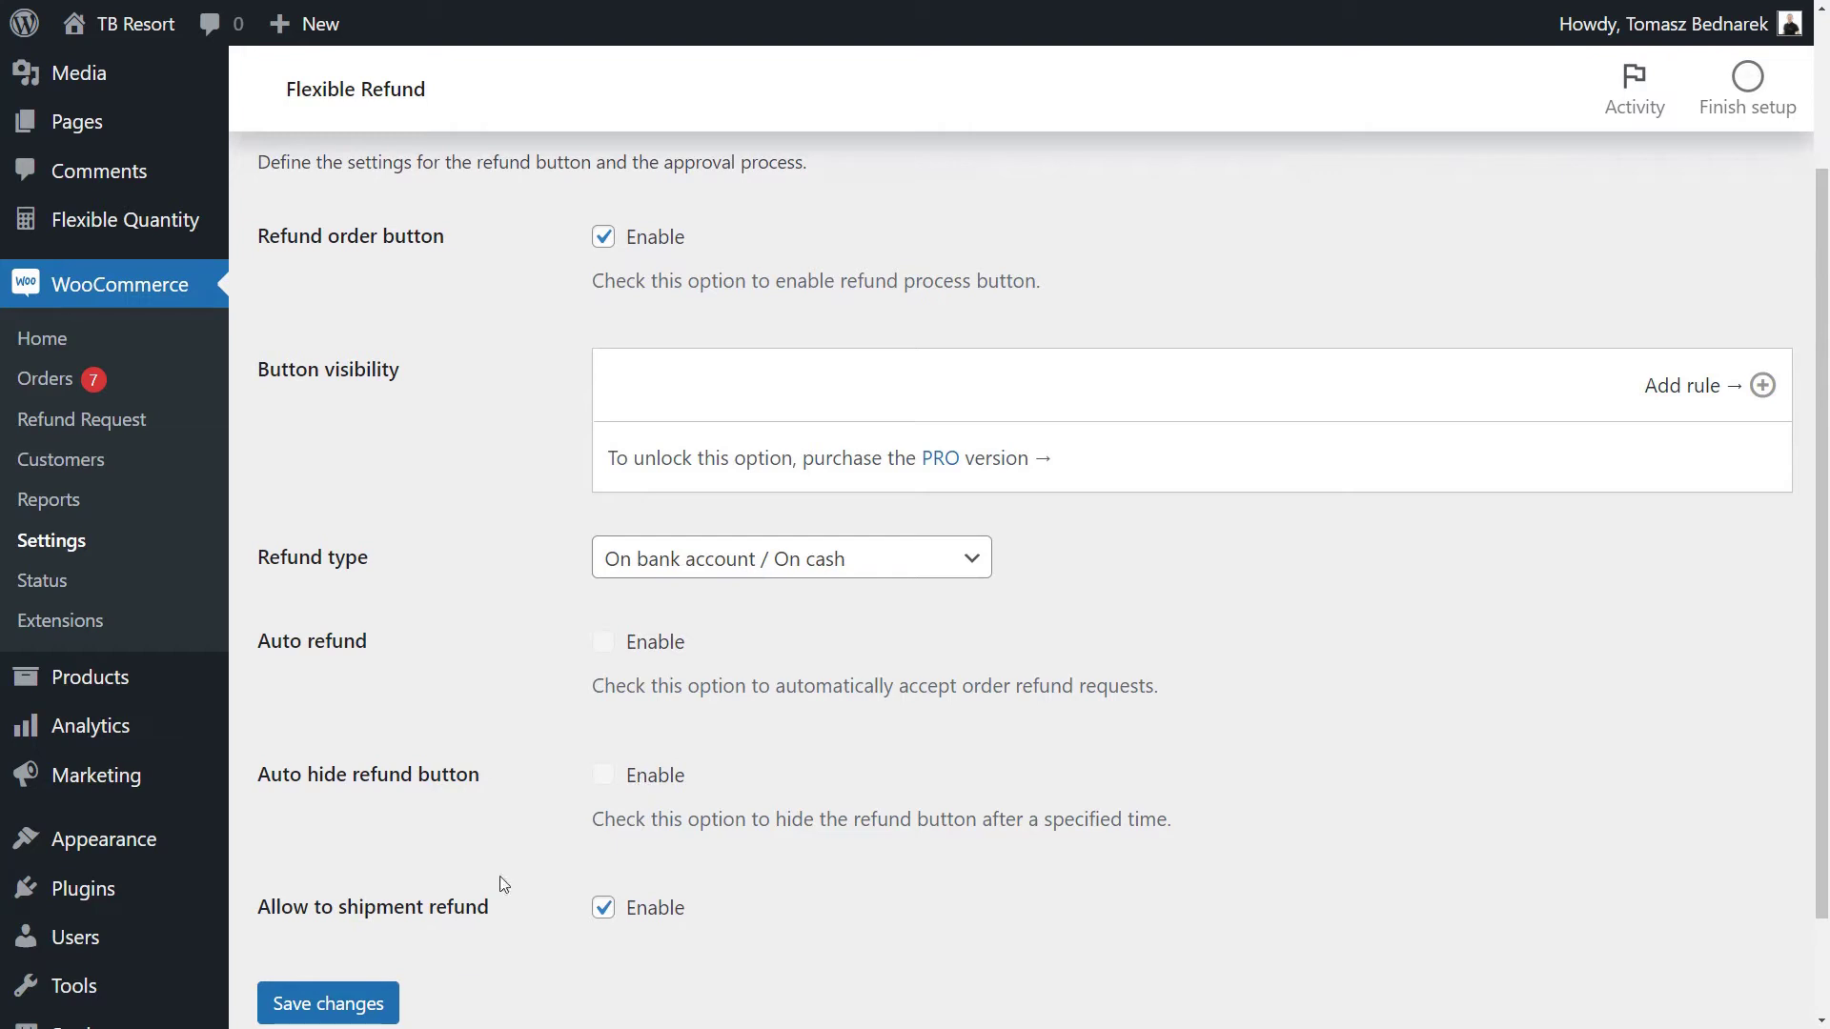
left_click(336, 1003)
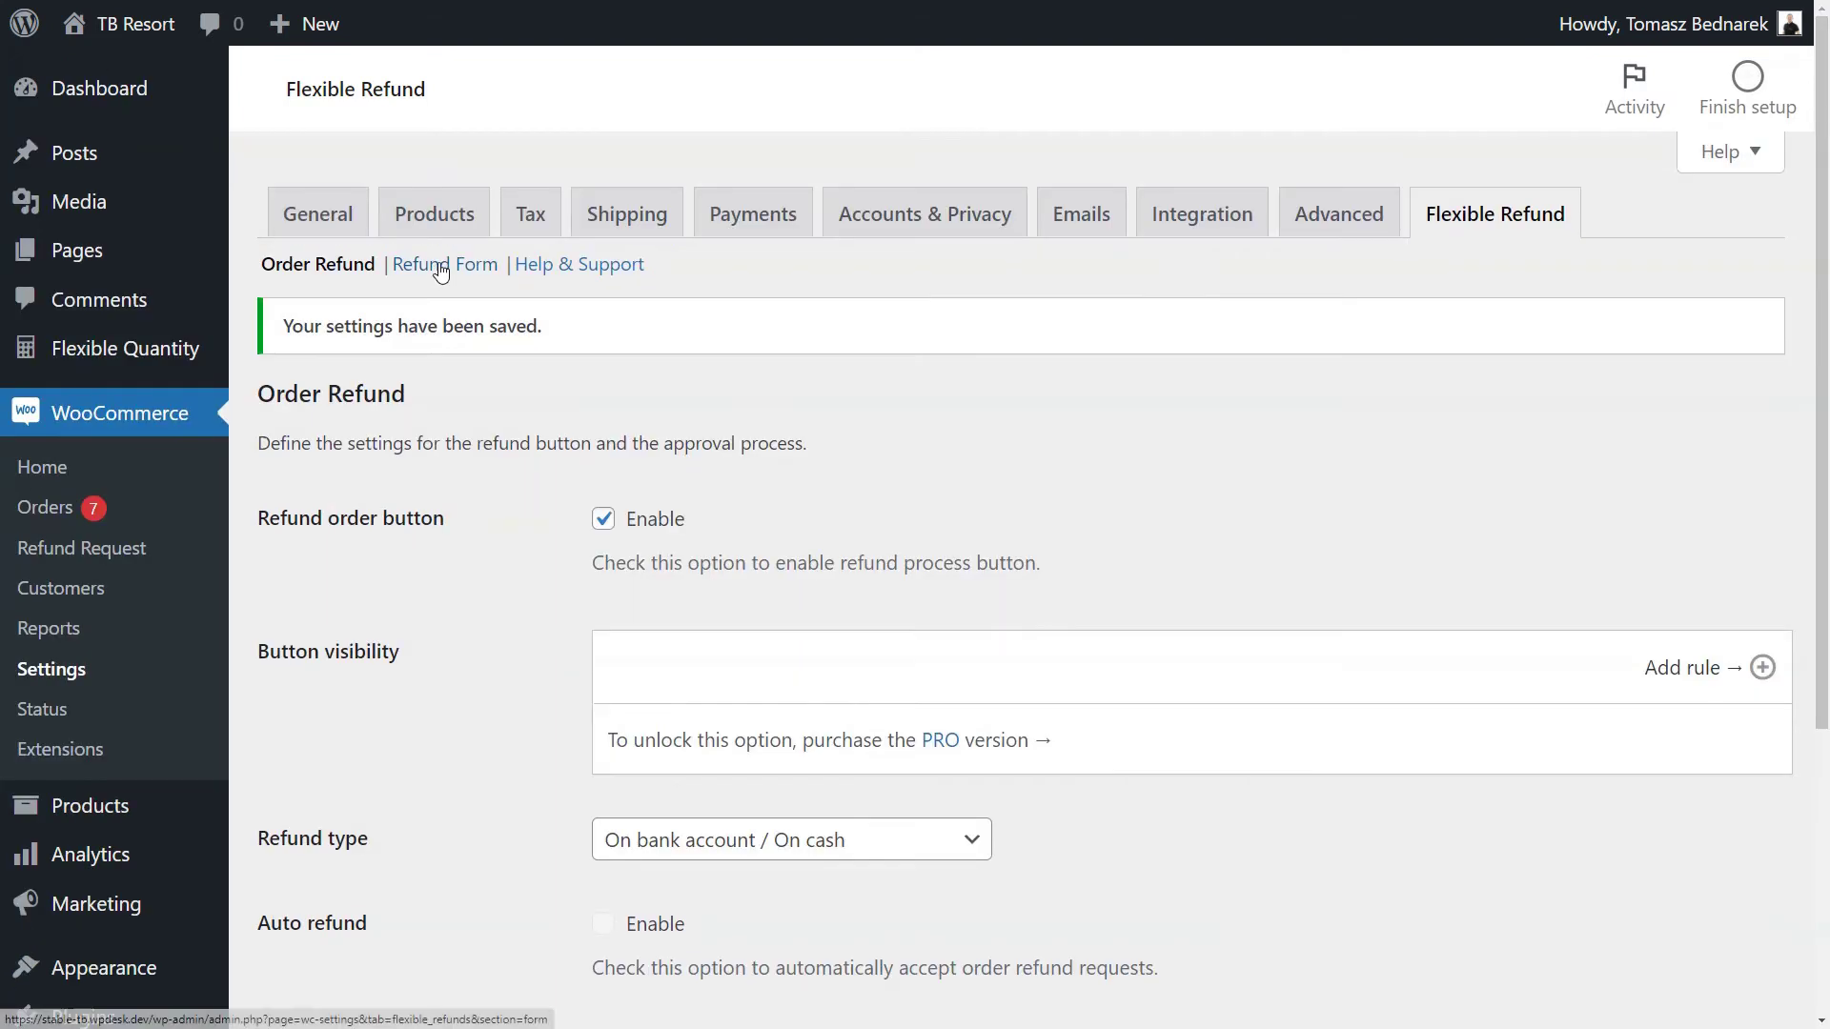
left_click(441, 270)
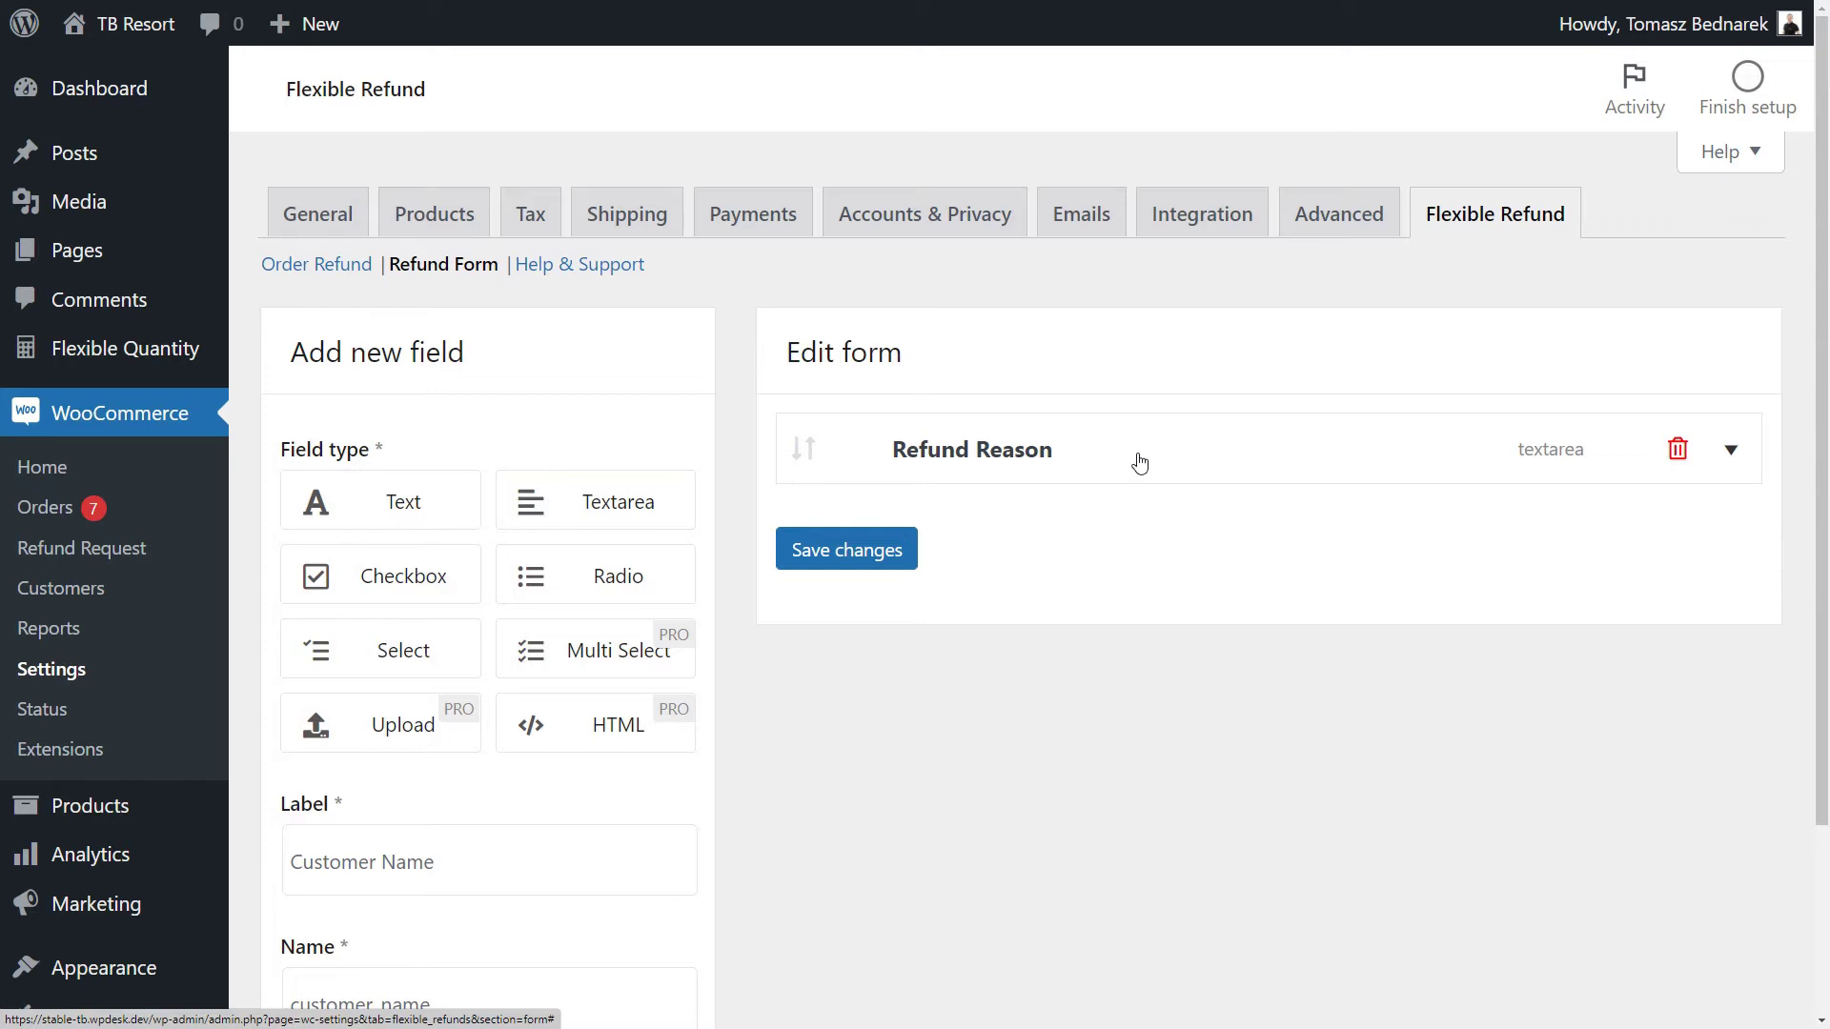
Add a Text field labelled 'Feedback' to the refund form
scroll(1826, 355, "down", 1)
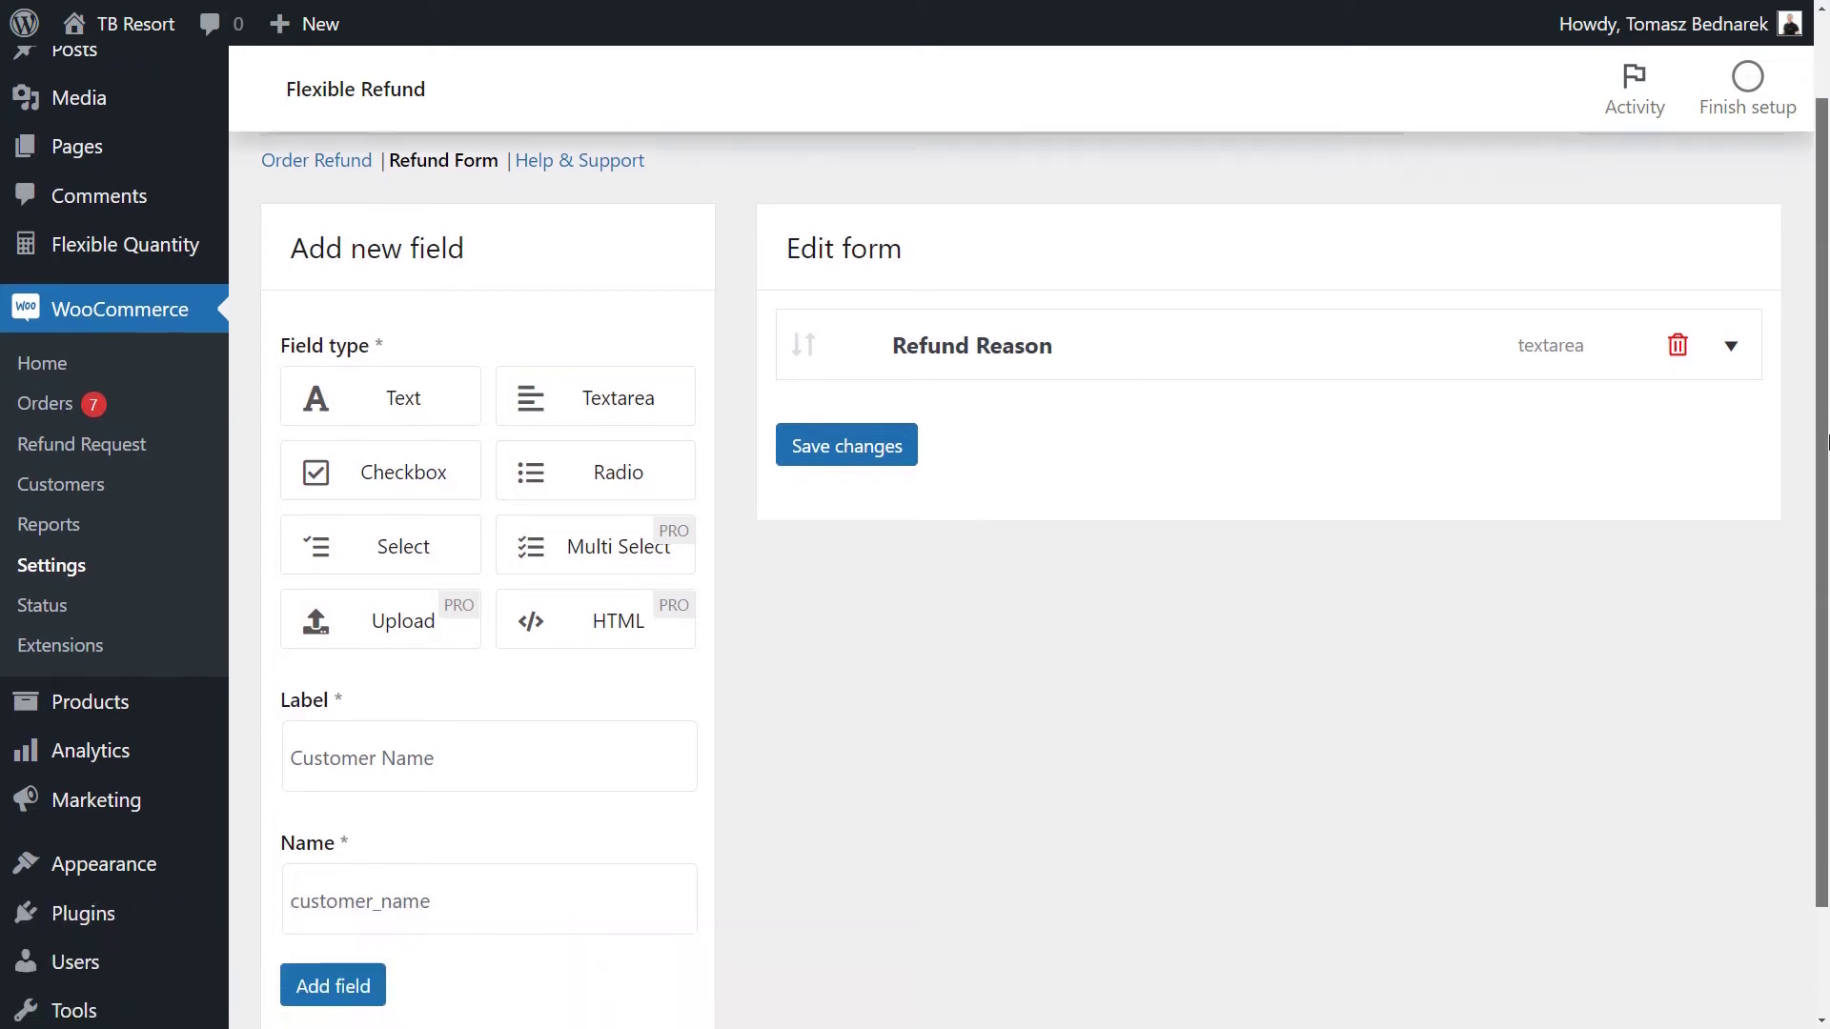
left_click(421, 412)
left_click(458, 763)
type("Fee")
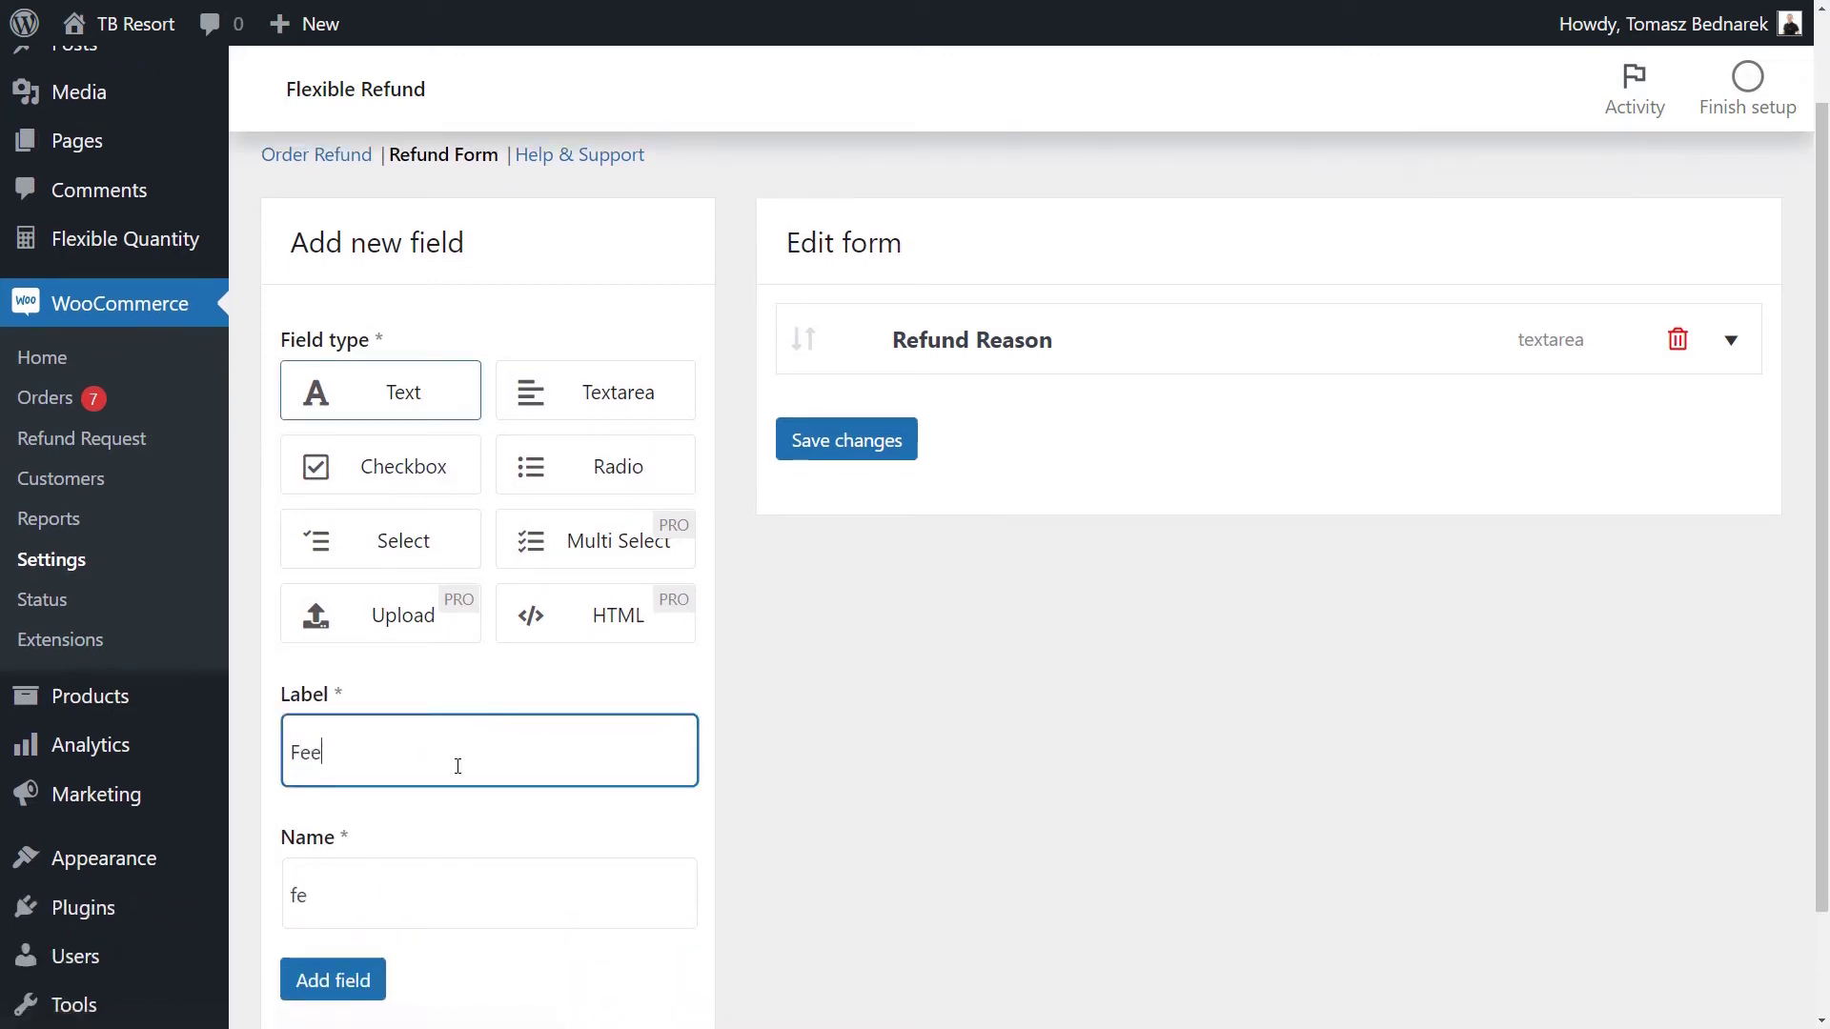
type("dback")
left_click(333, 980)
left_click(808, 442)
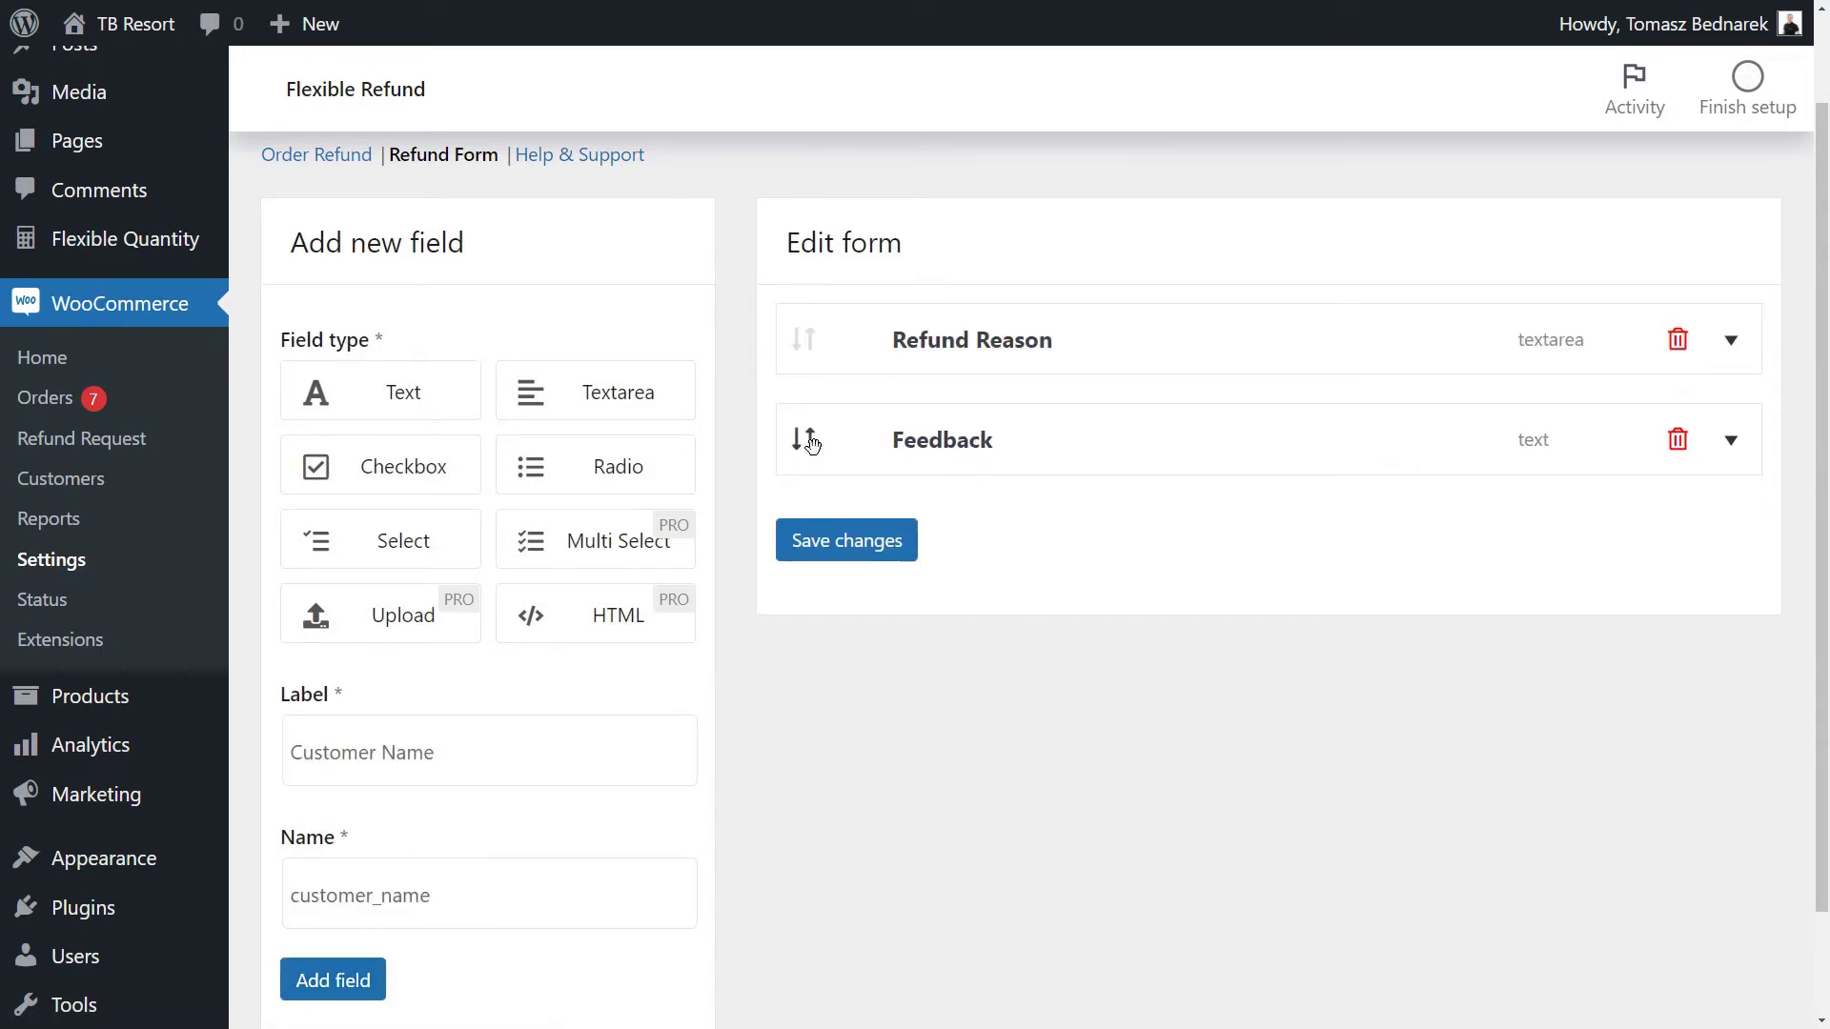
Inspect the Refund Reason field's Advanced and Appearance options
left_click(1733, 341)
left_click(921, 420)
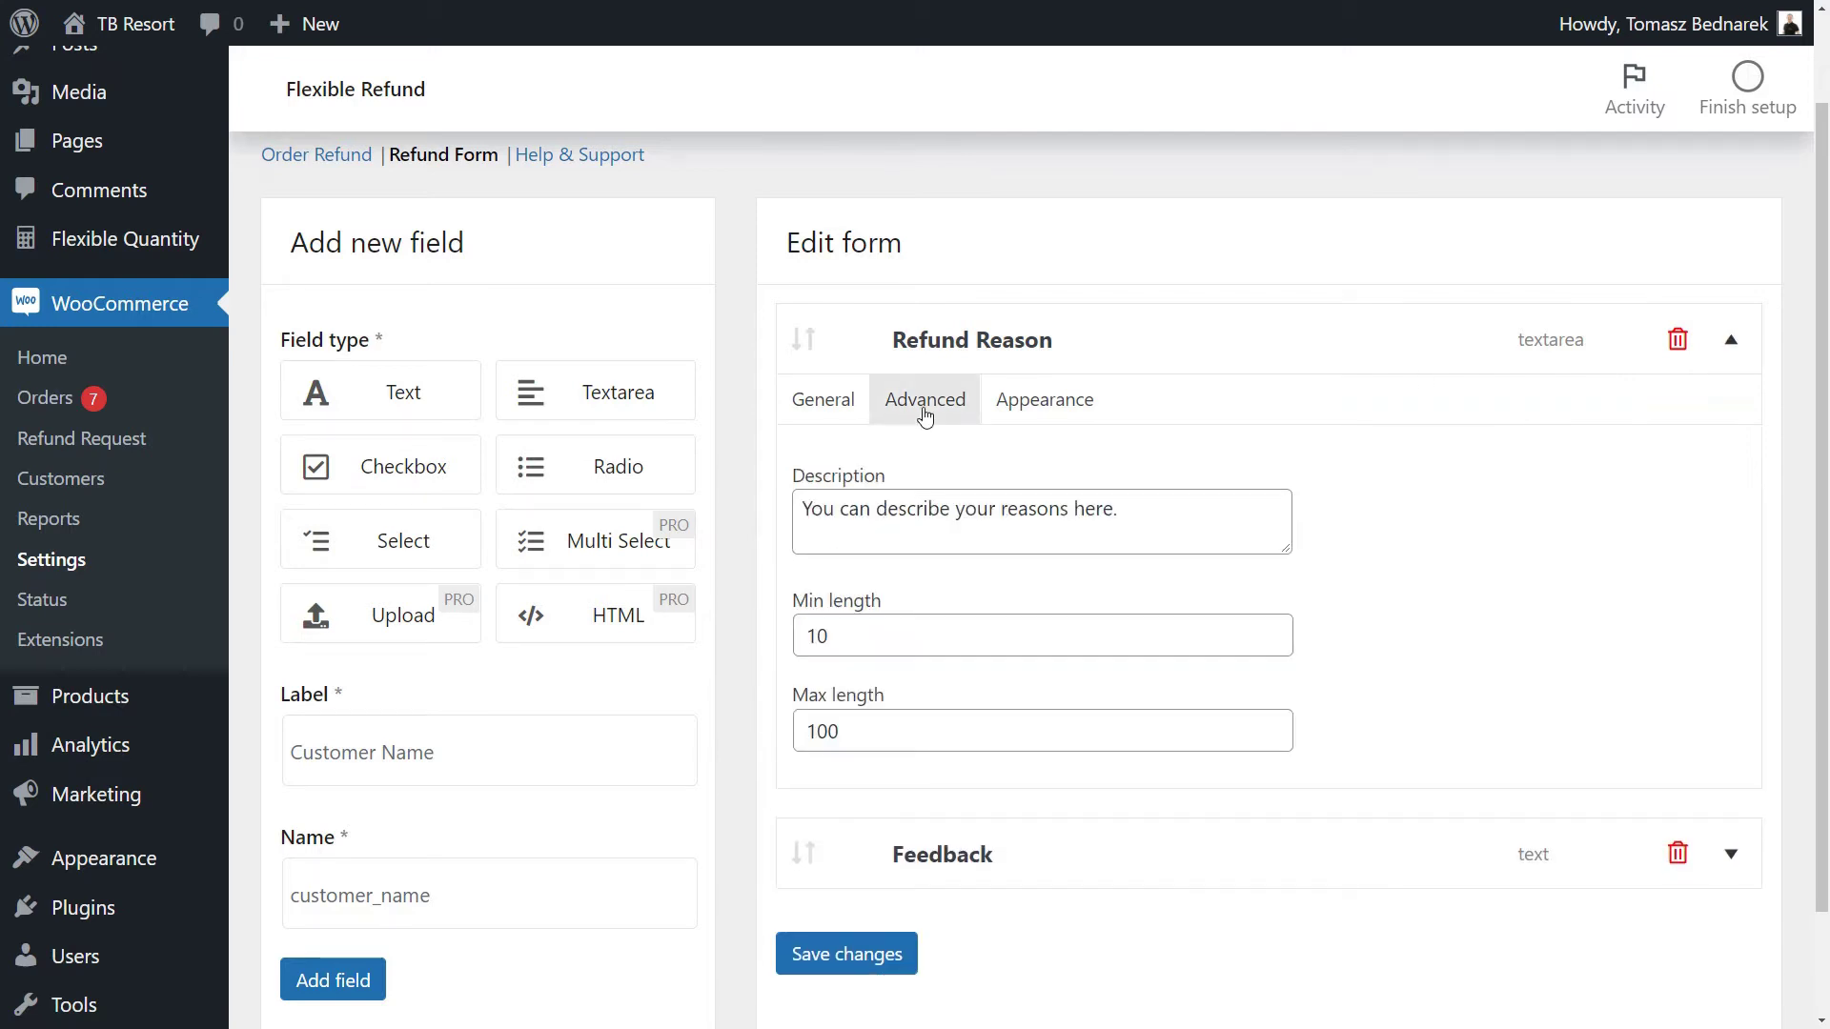
left_click(1044, 408)
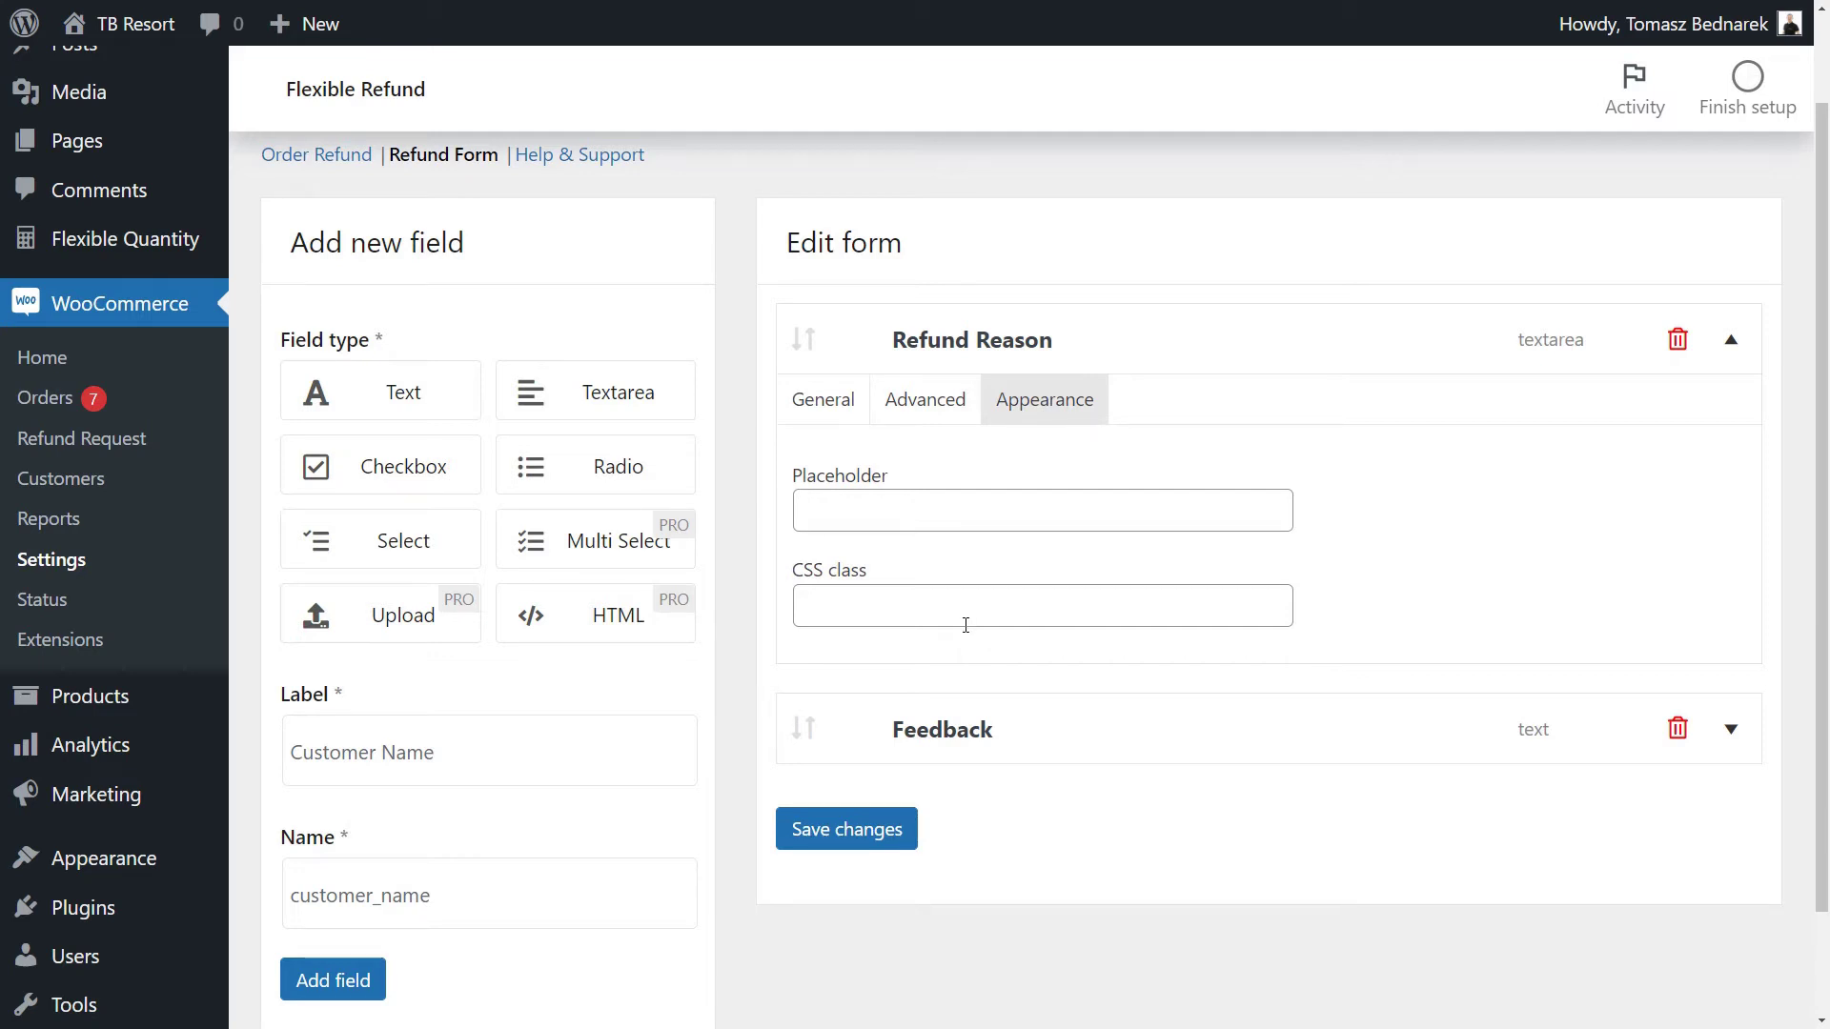
Save the refund form and go to the refund request page for order #15236
left_click(882, 830)
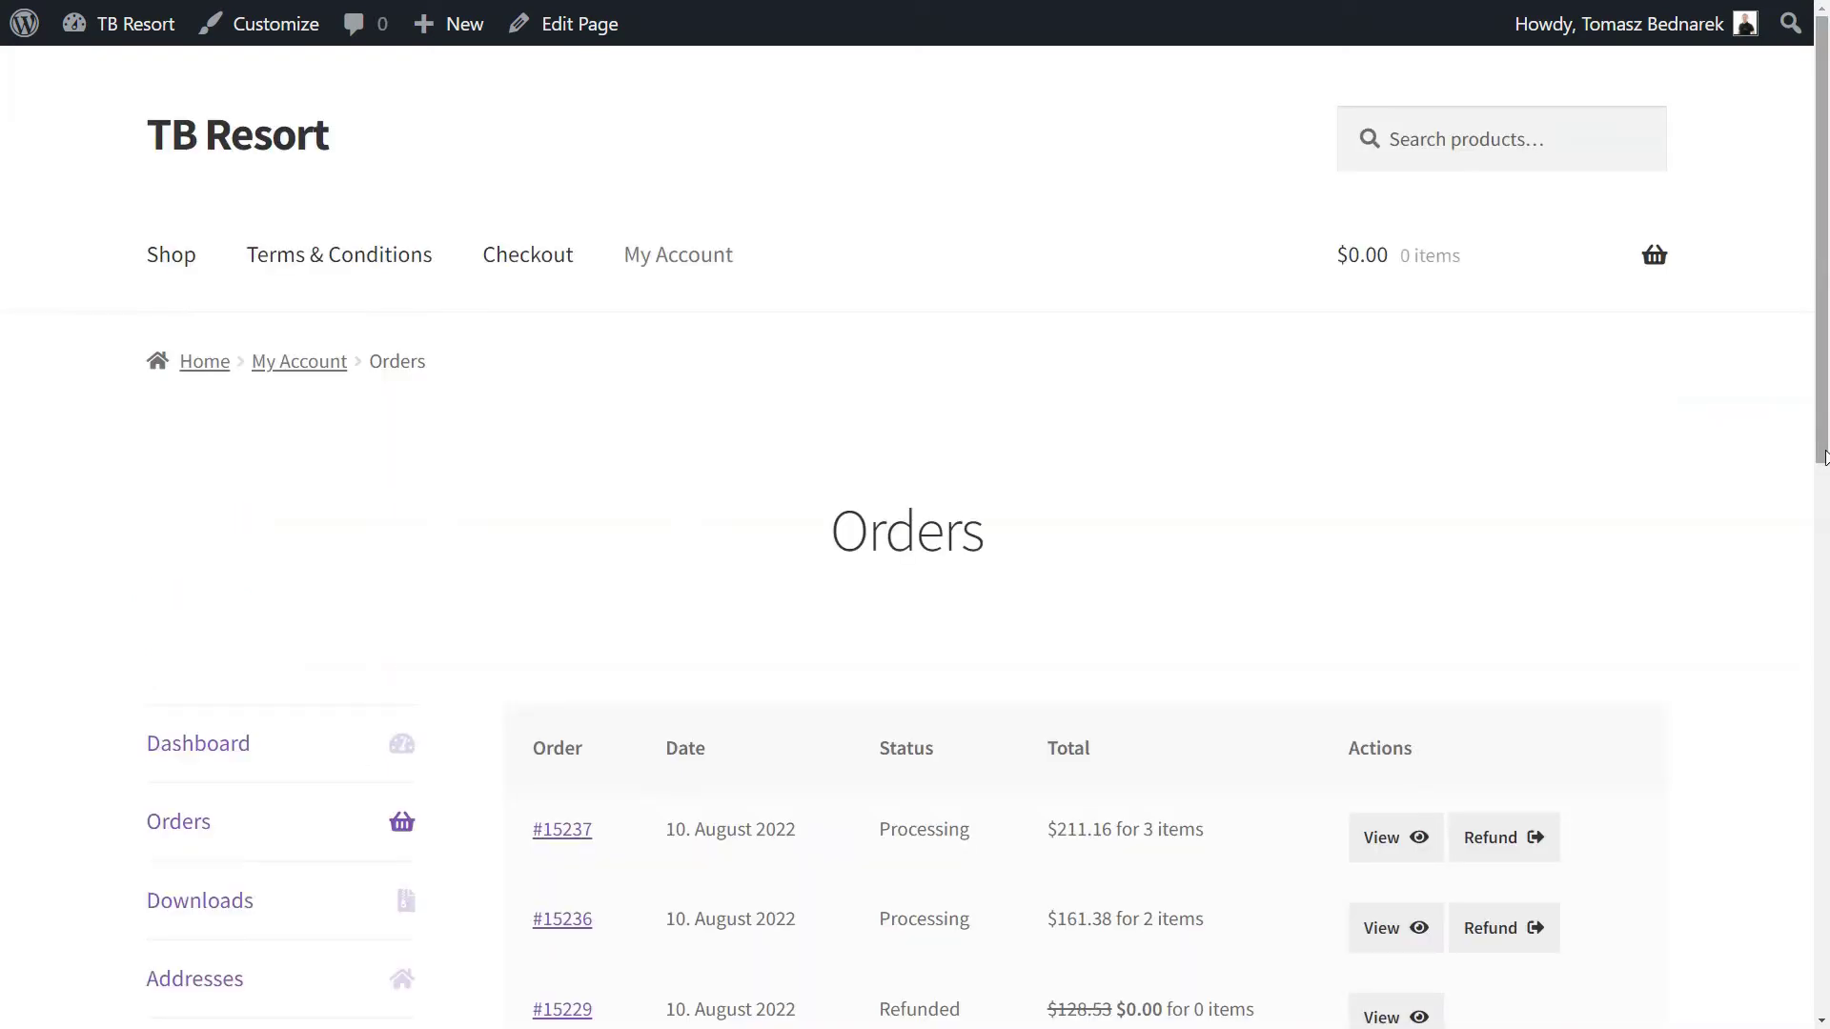
left_click_drag(1824, 452, 1826, 675)
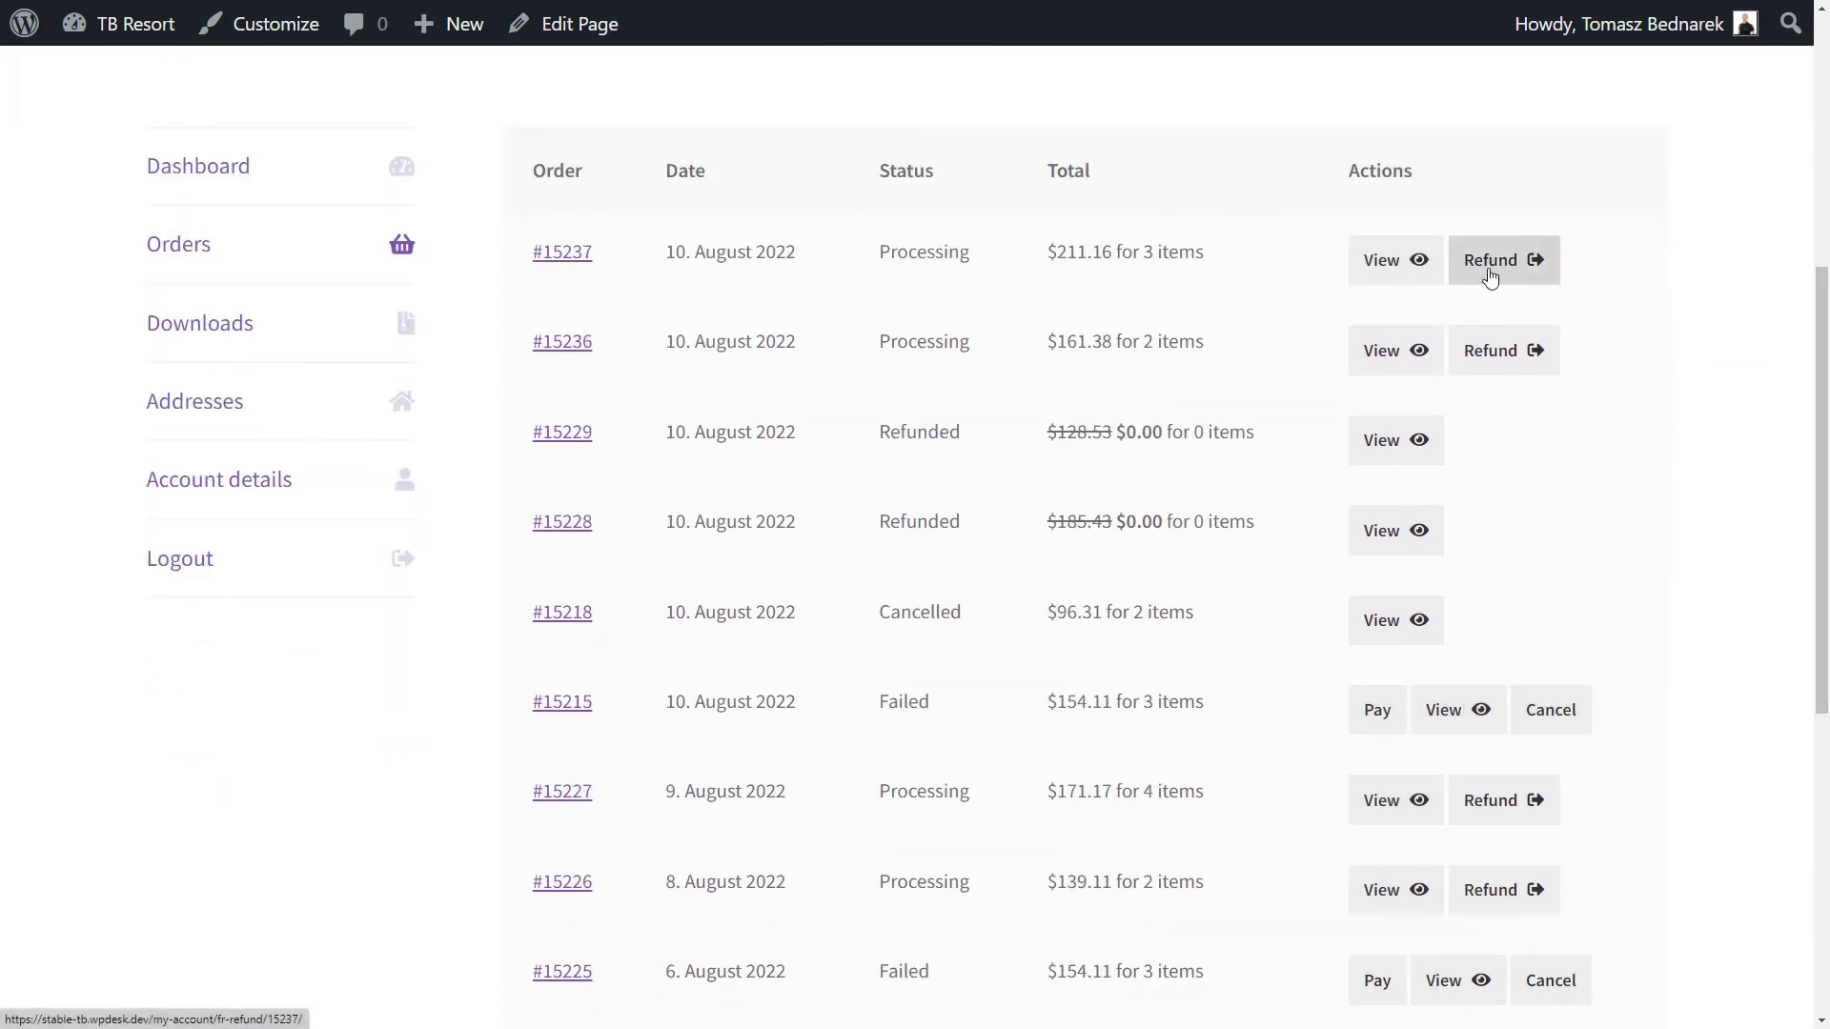
left_click(1506, 367)
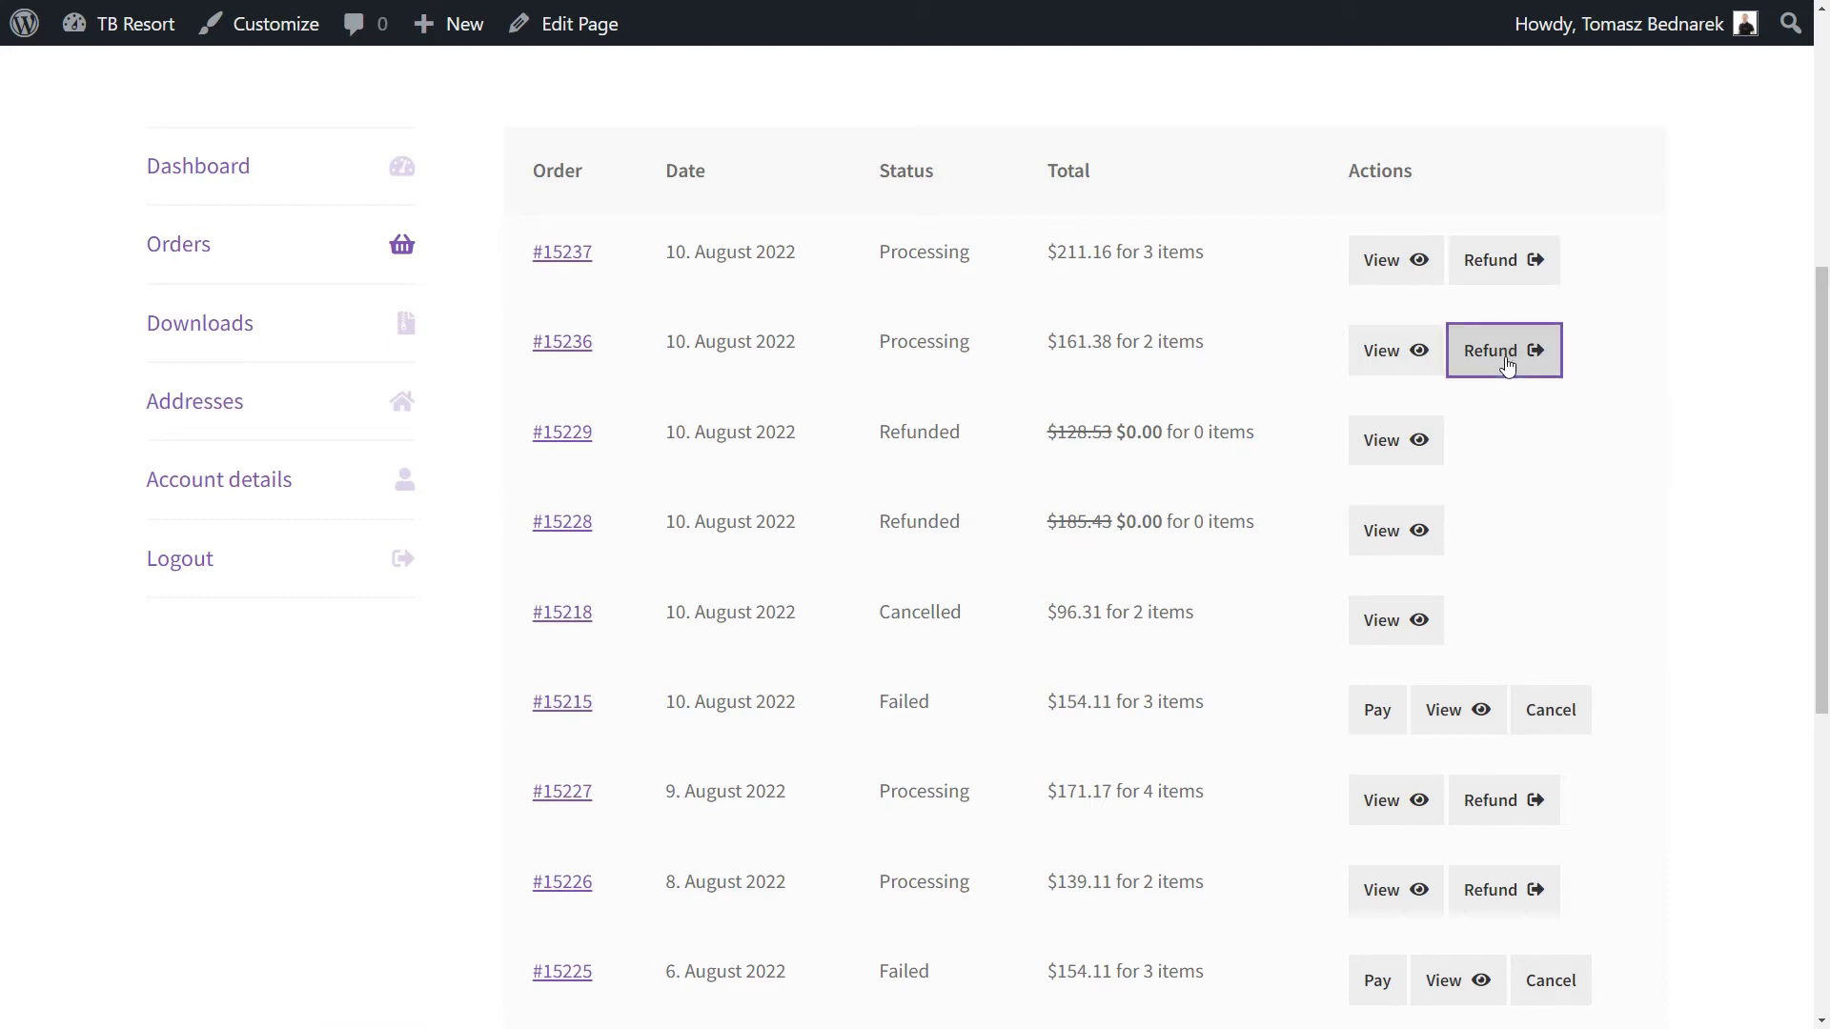
scroll(1825, 577, "down", 5)
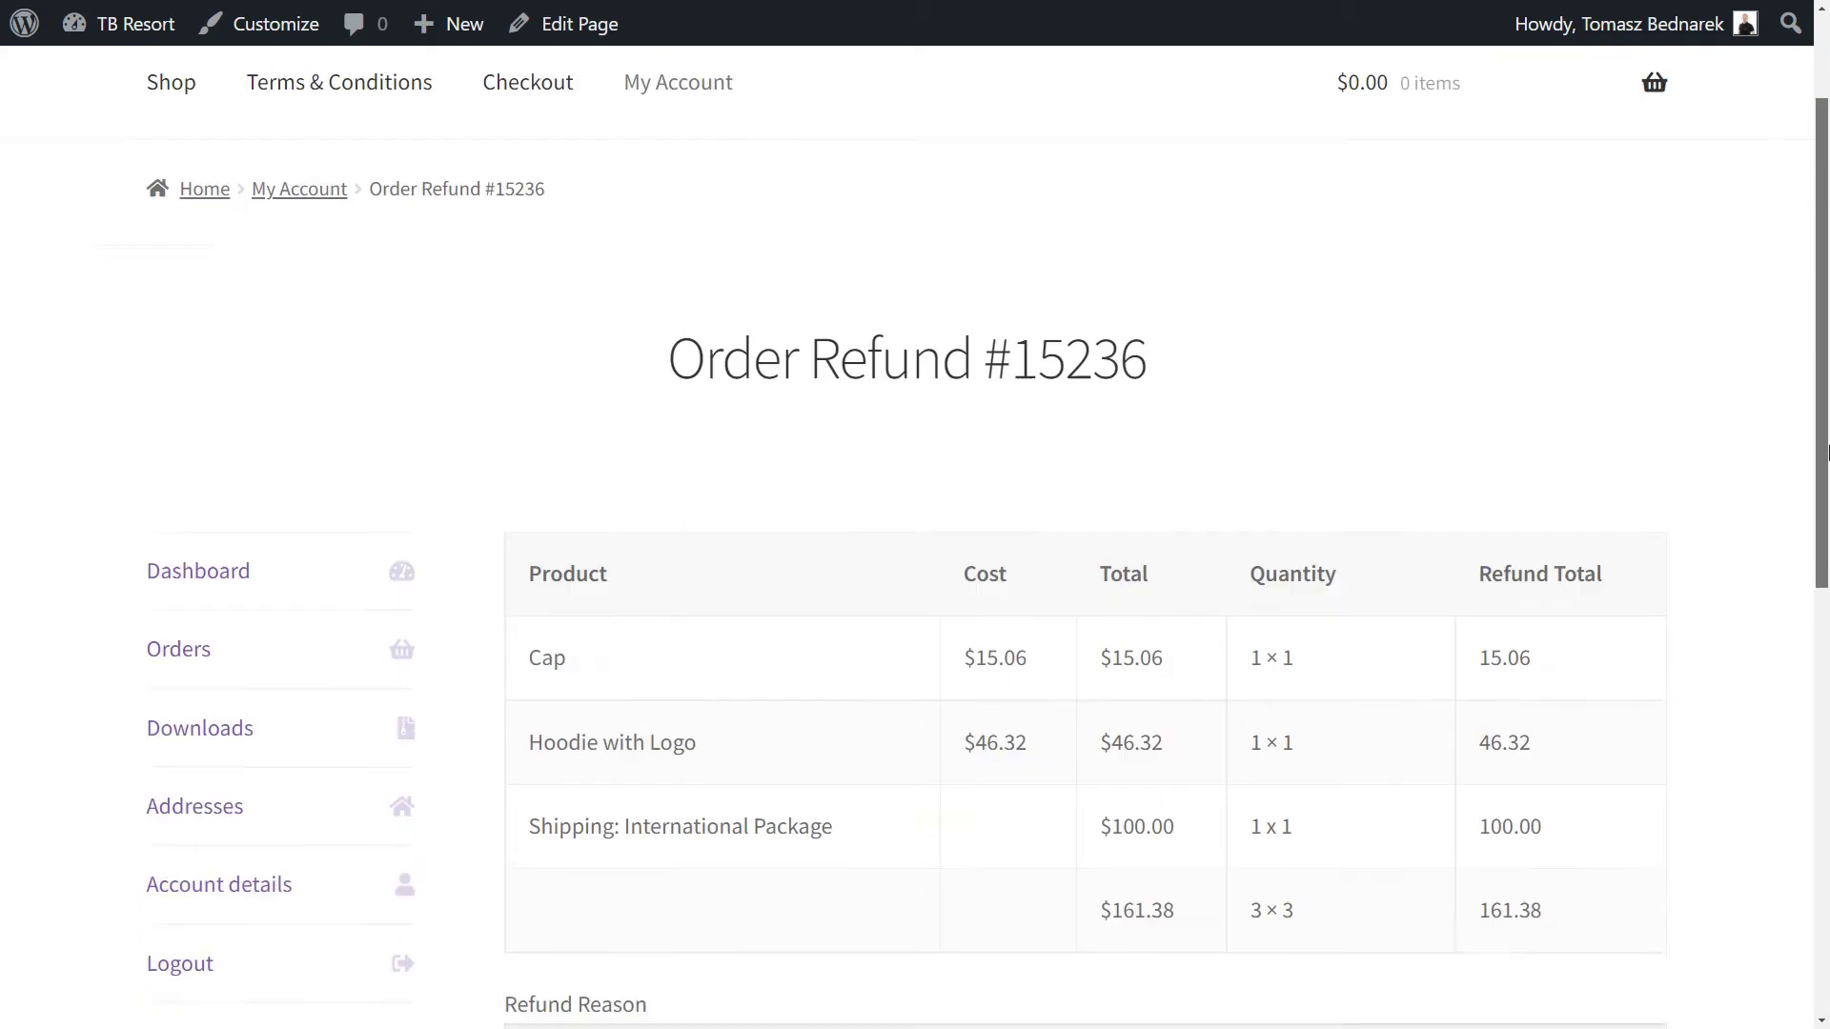
scroll(1131, 490, "down", 3)
Send a refund request with reason 'I made a mistake.' and feedback 'Your store is great!'
left_click(1070, 487)
type("I made a mistake.")
key("Tab")
type("Your store is great!")
left_click(633, 758)
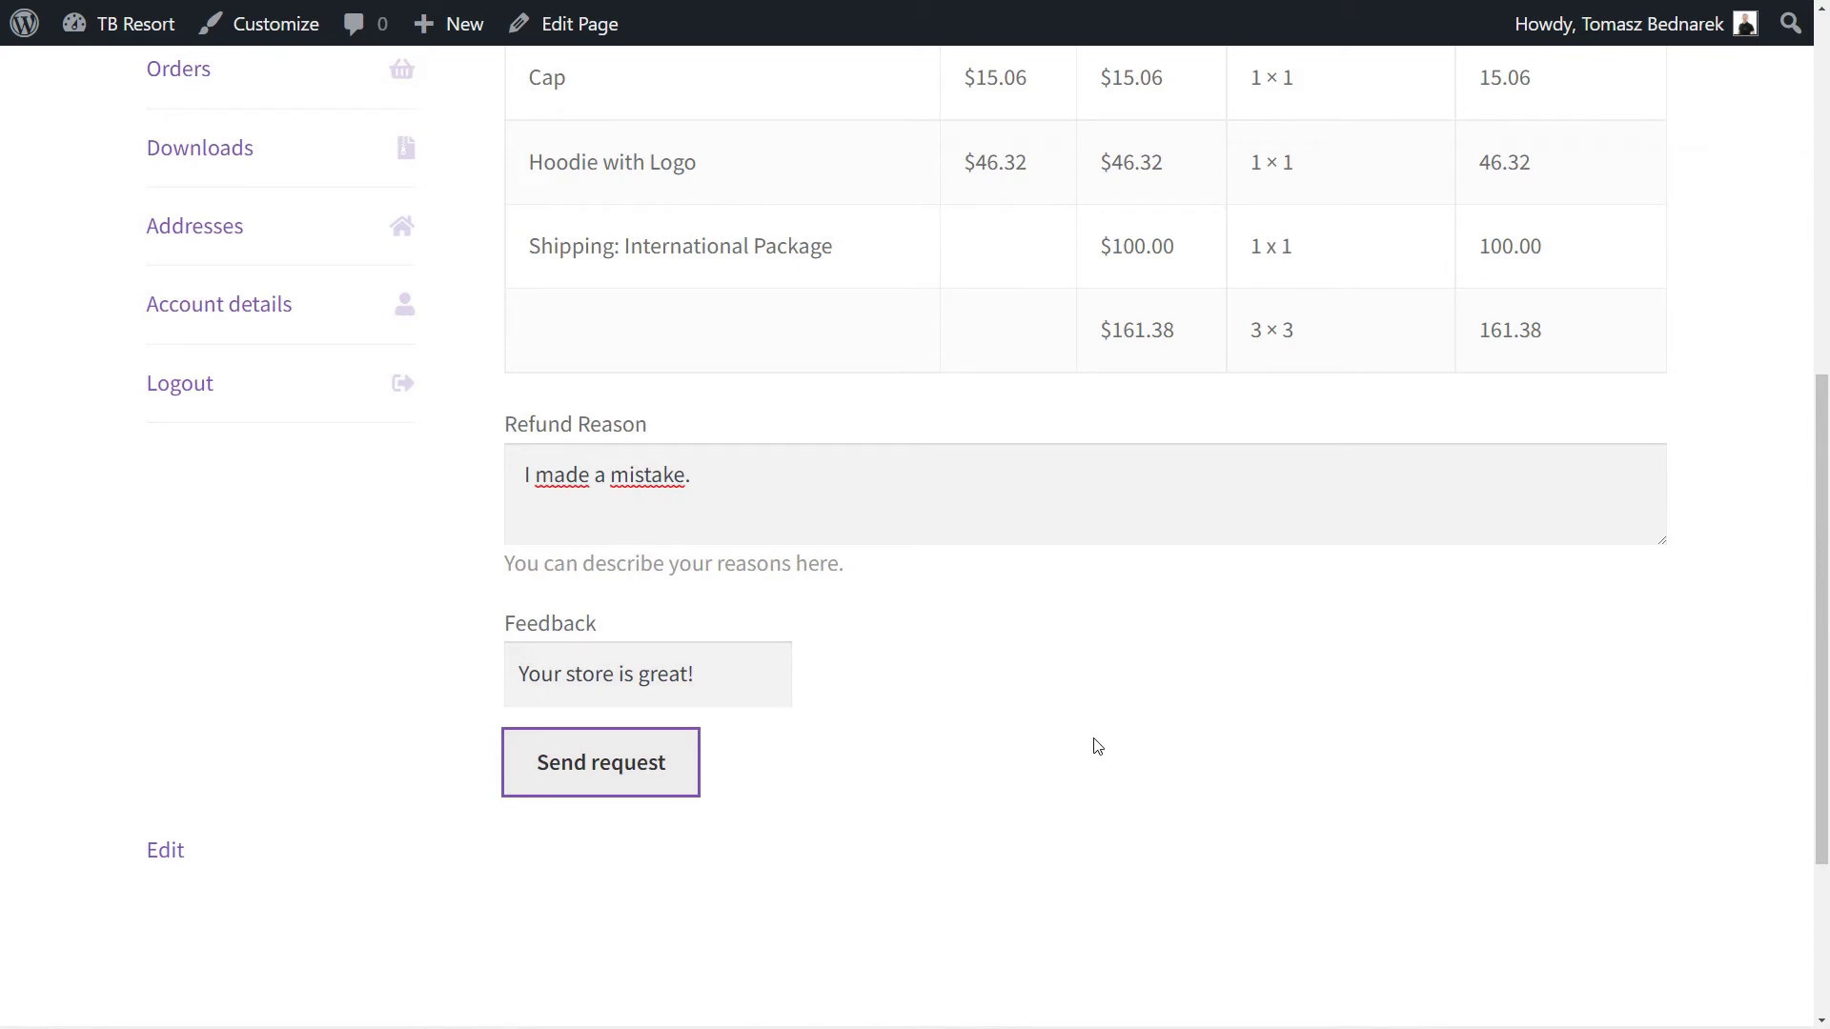
Begin cancelling the request but choose 'No, not yet!' to keep it
scroll(1015, 615, "down", 4)
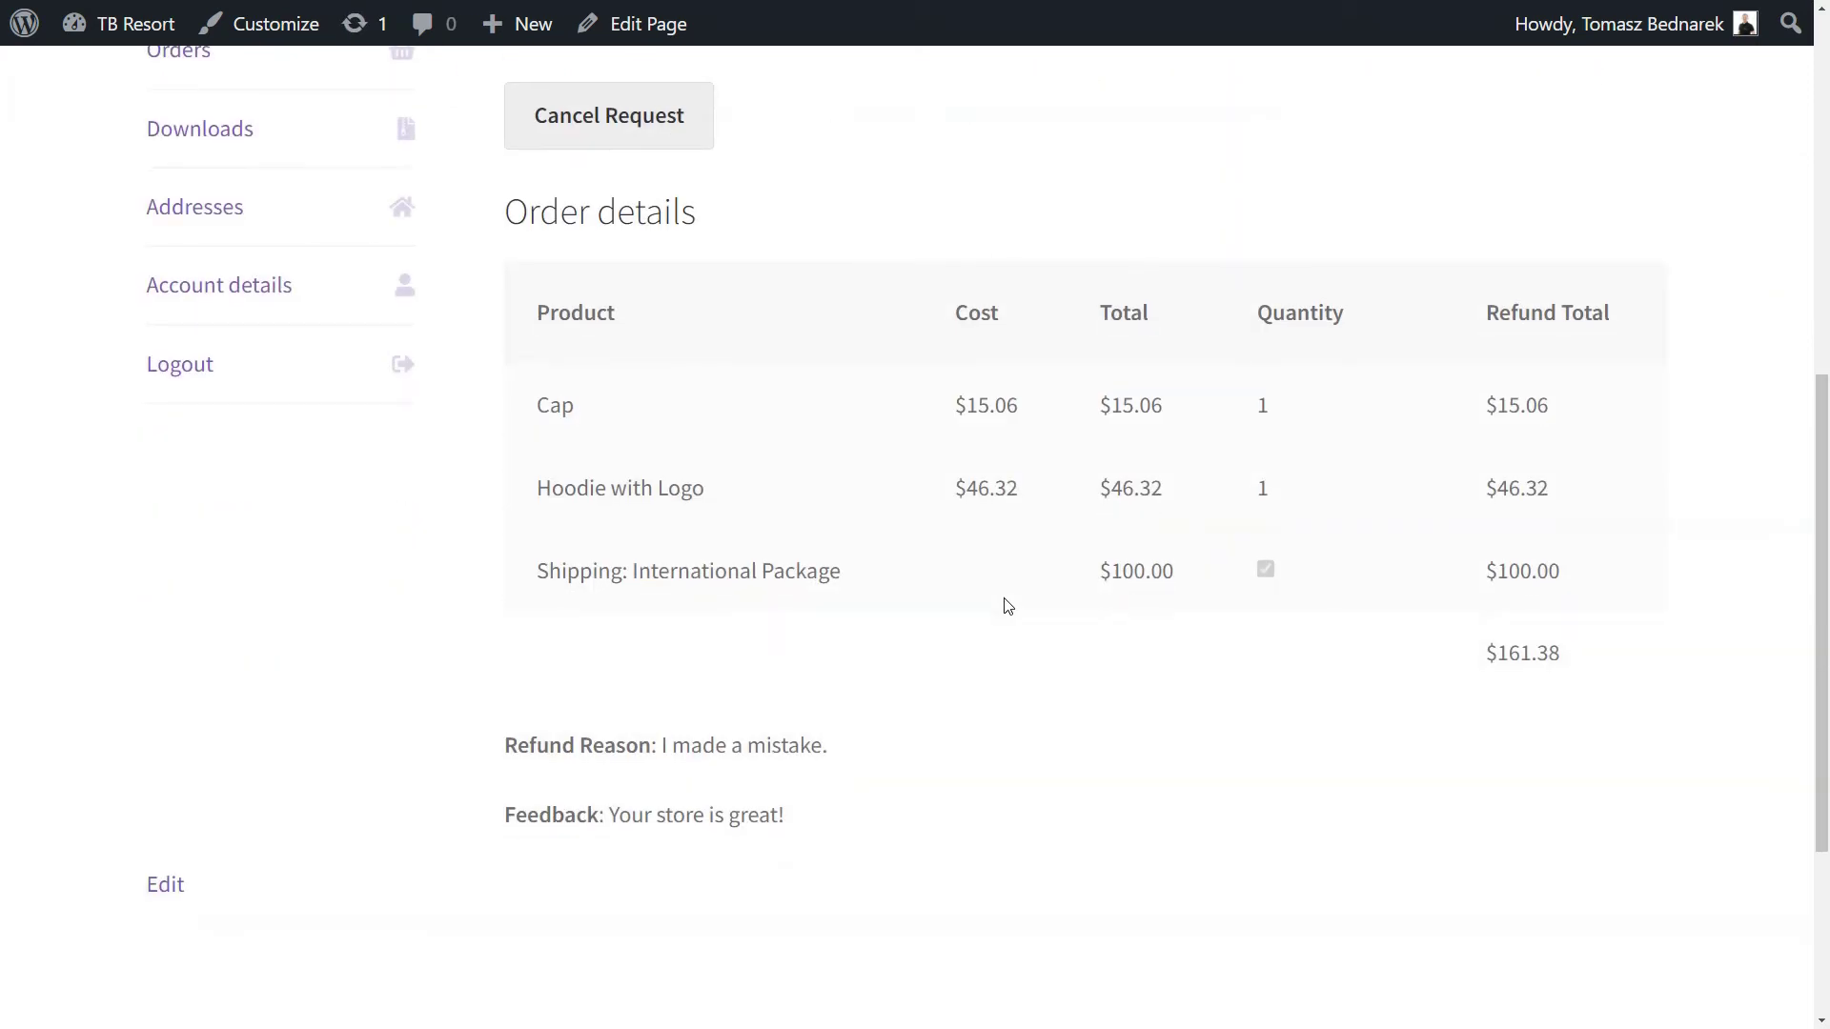
scroll(1007, 606, "up", 5)
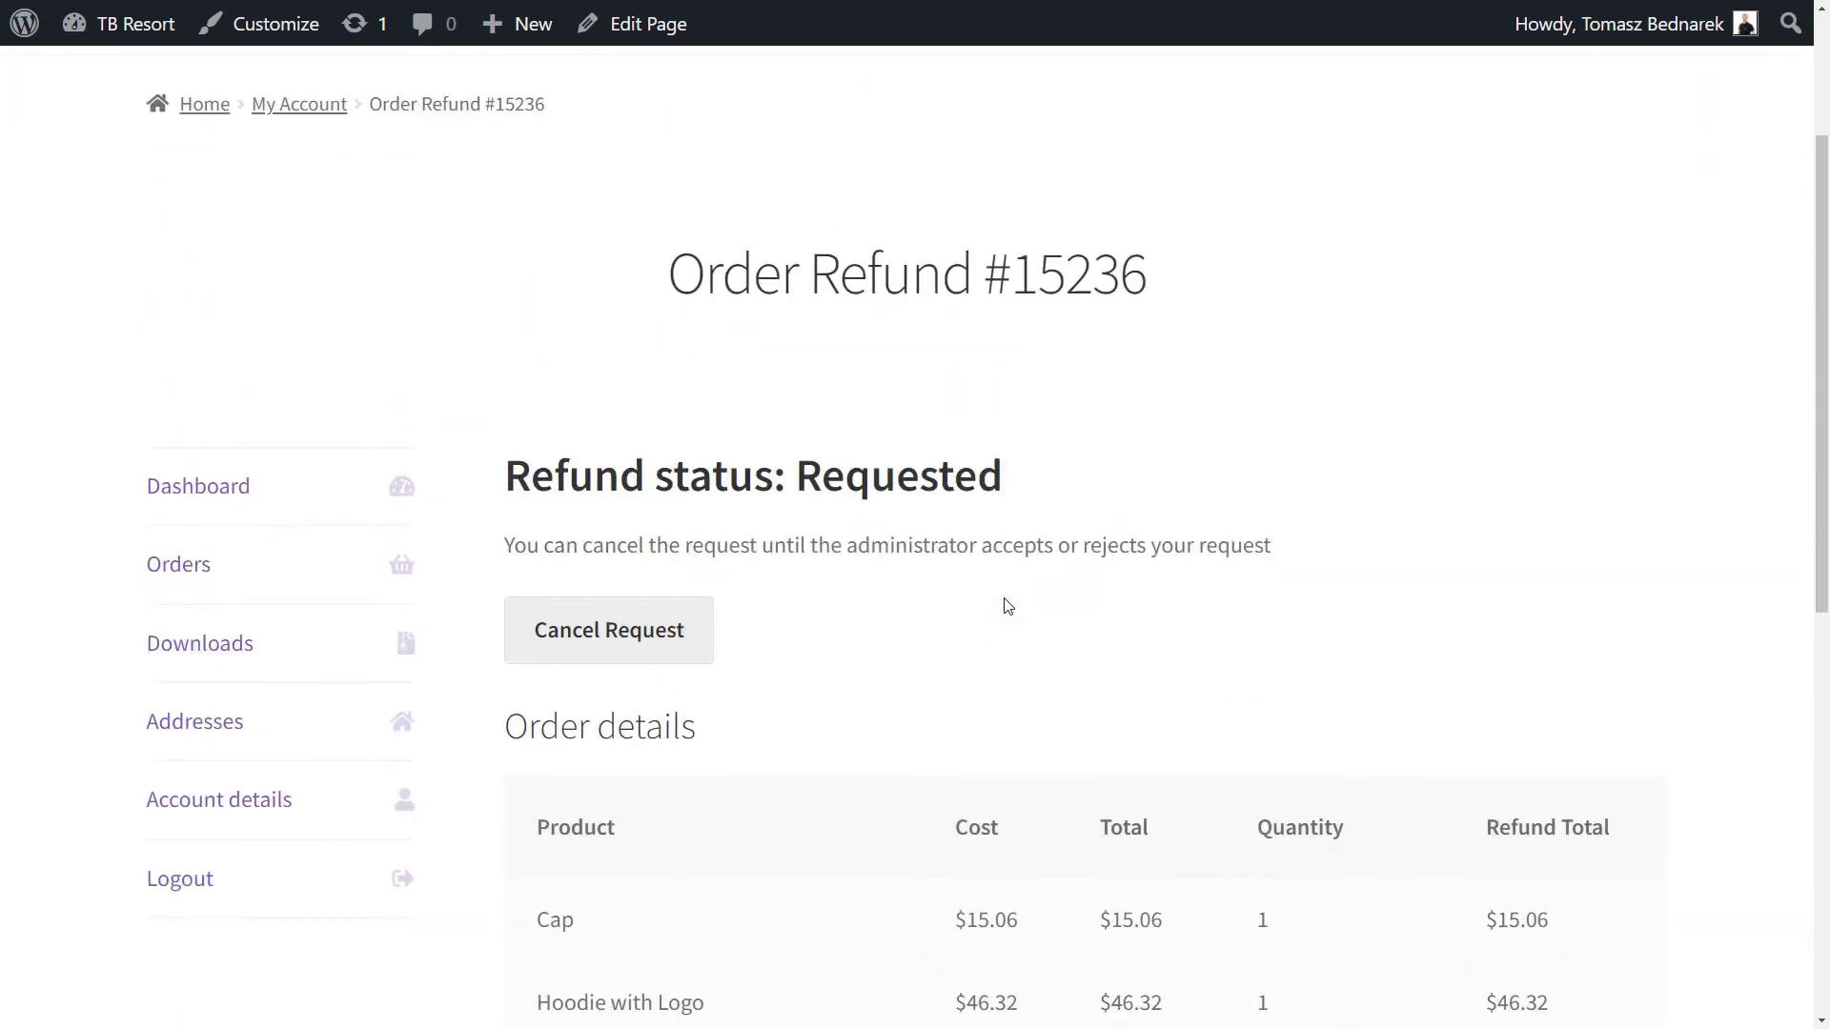
left_click(633, 628)
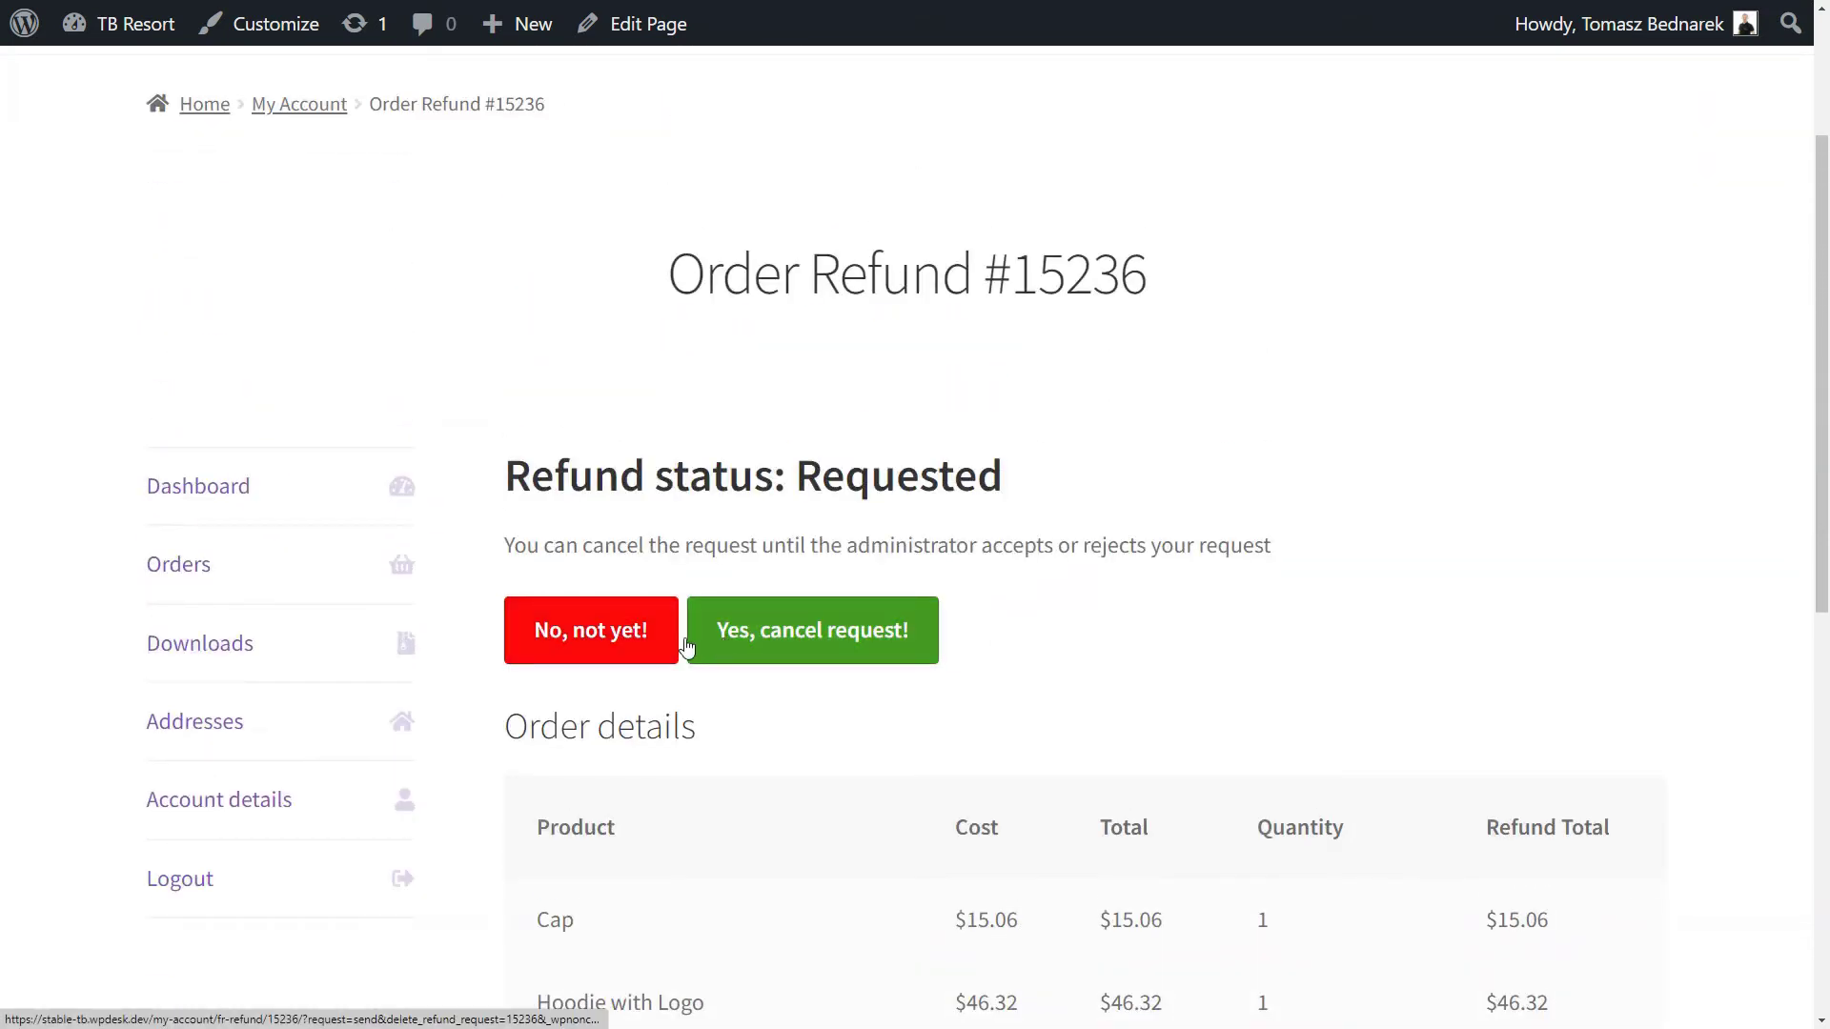
left_click(637, 645)
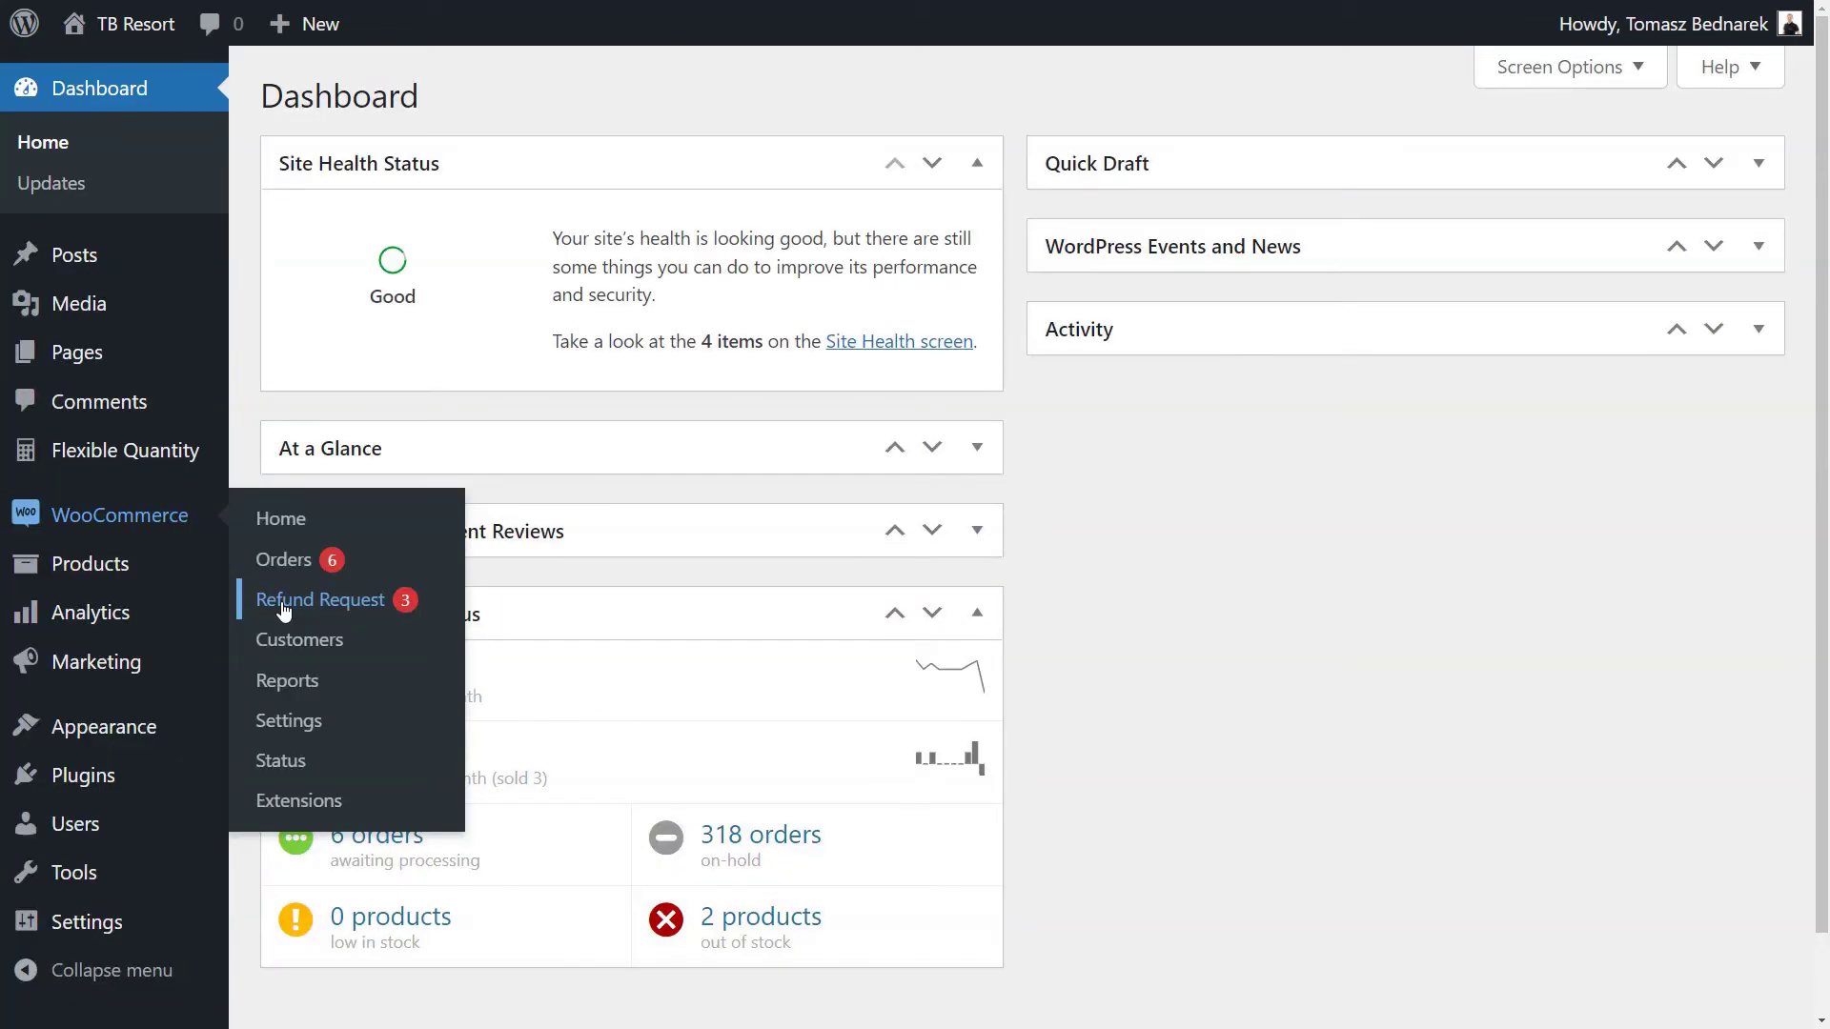
Open order #15236 from the Refund Request list and review its status choices
left_click(284, 611)
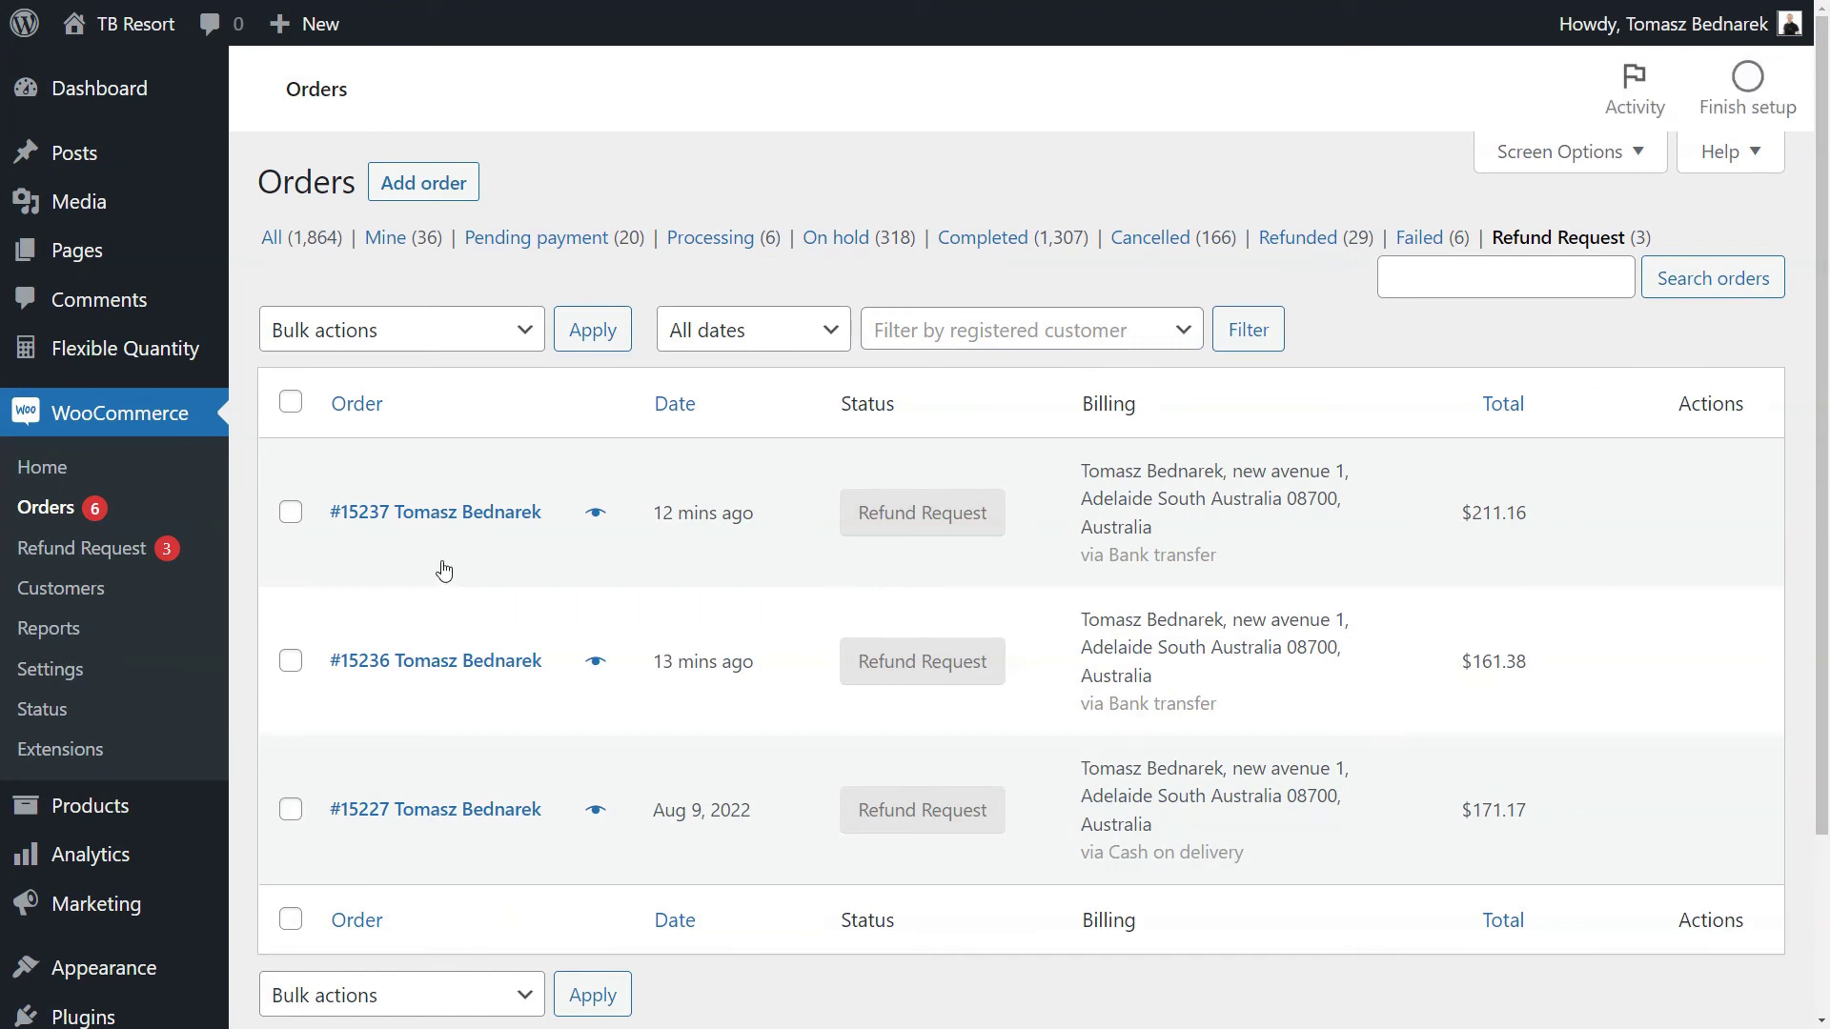
left_click(492, 671)
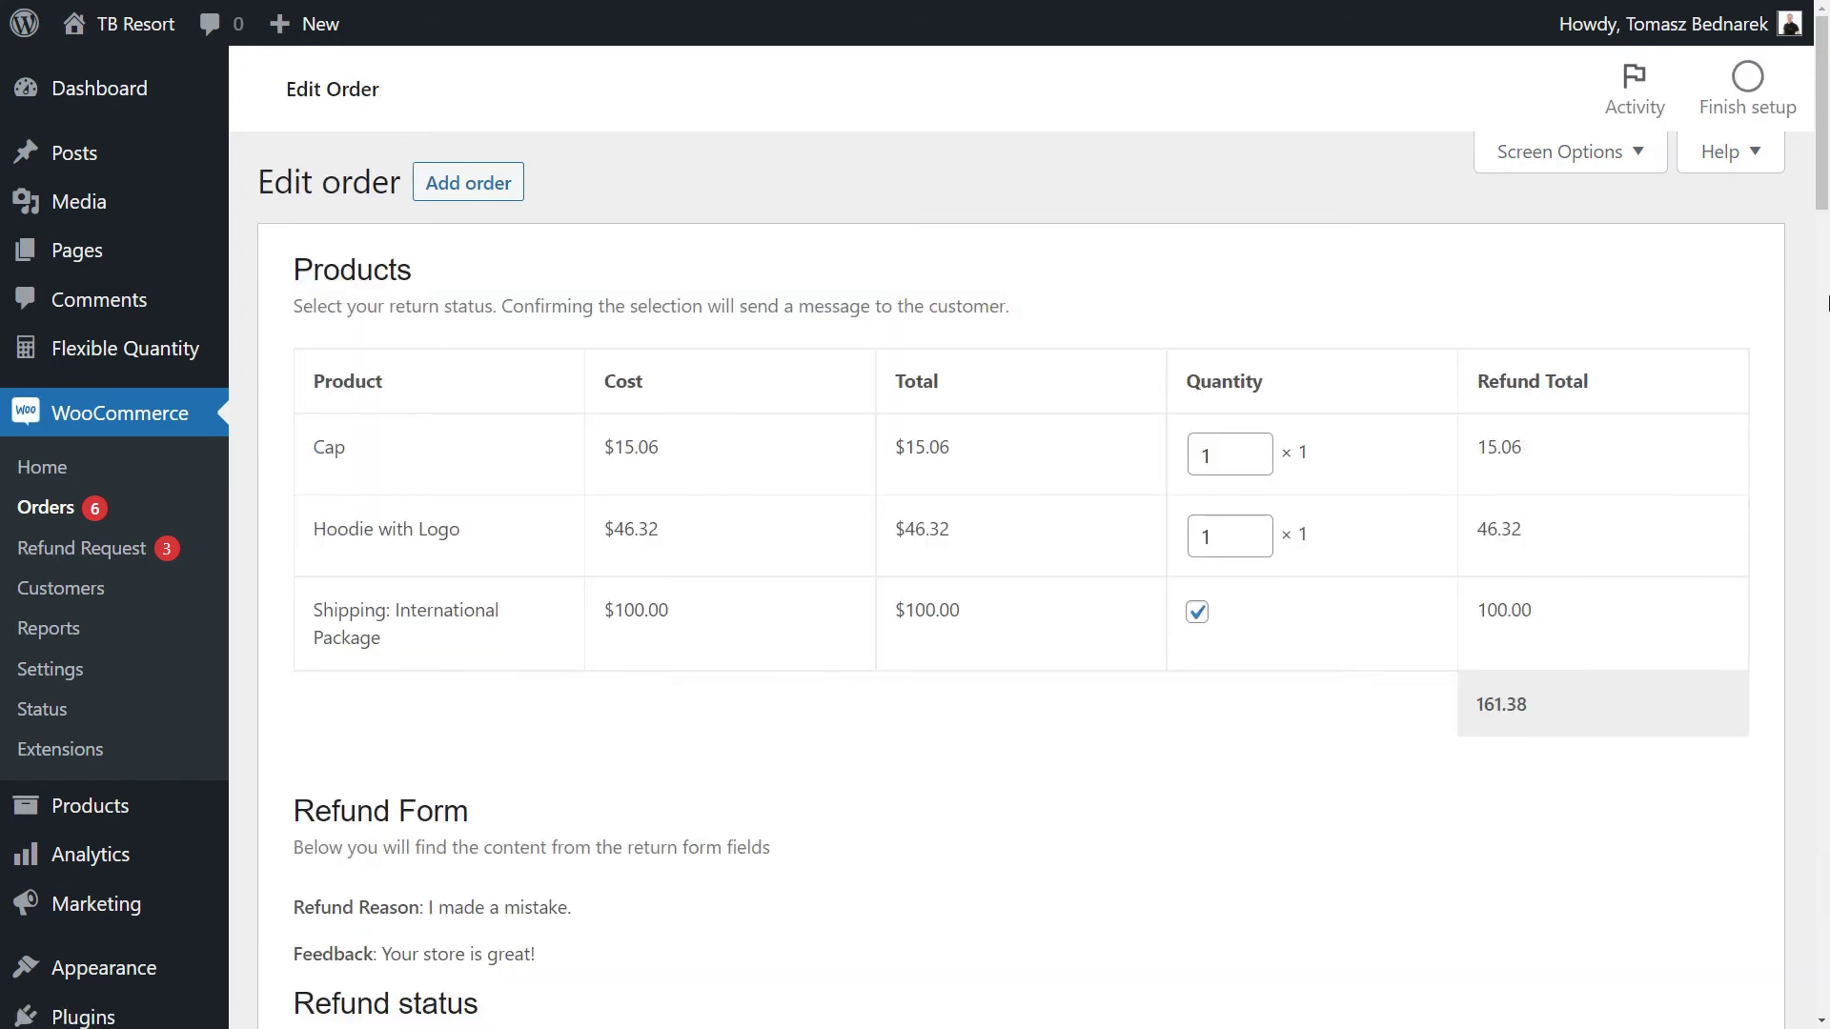
scroll(1828, 303, "down", 5)
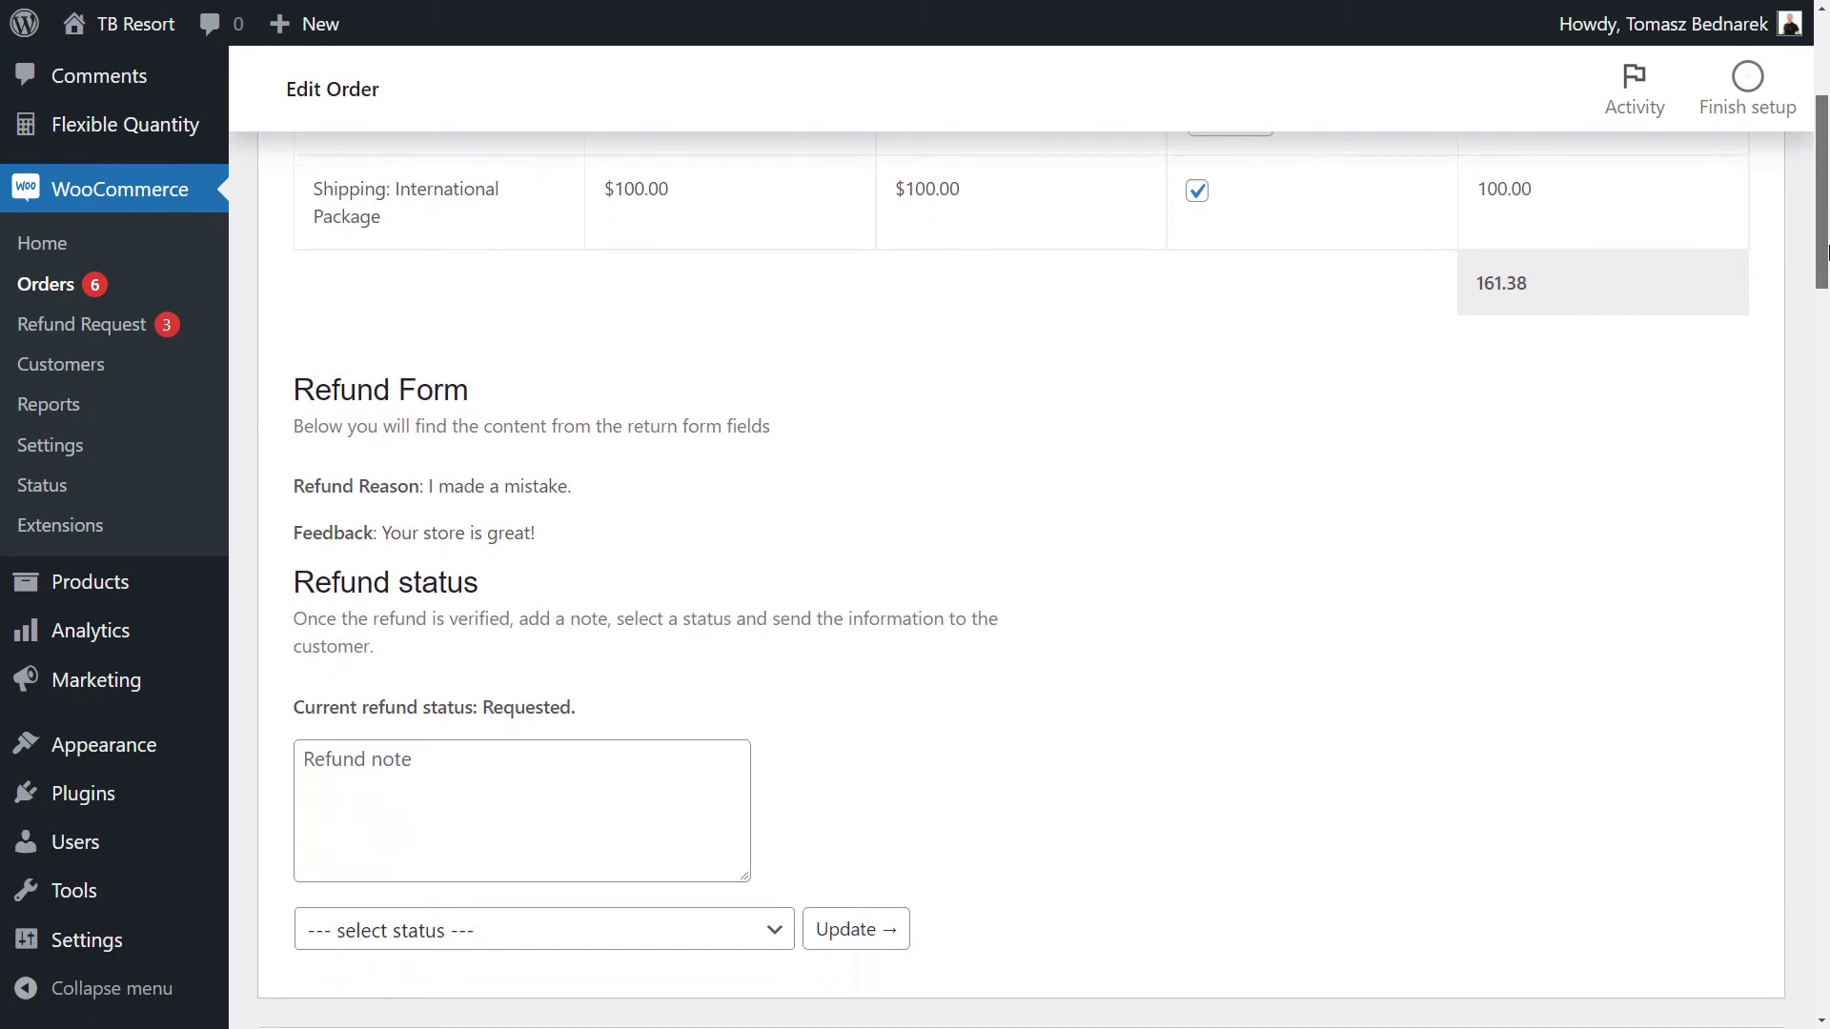
scroll(1828, 255, "down", 1)
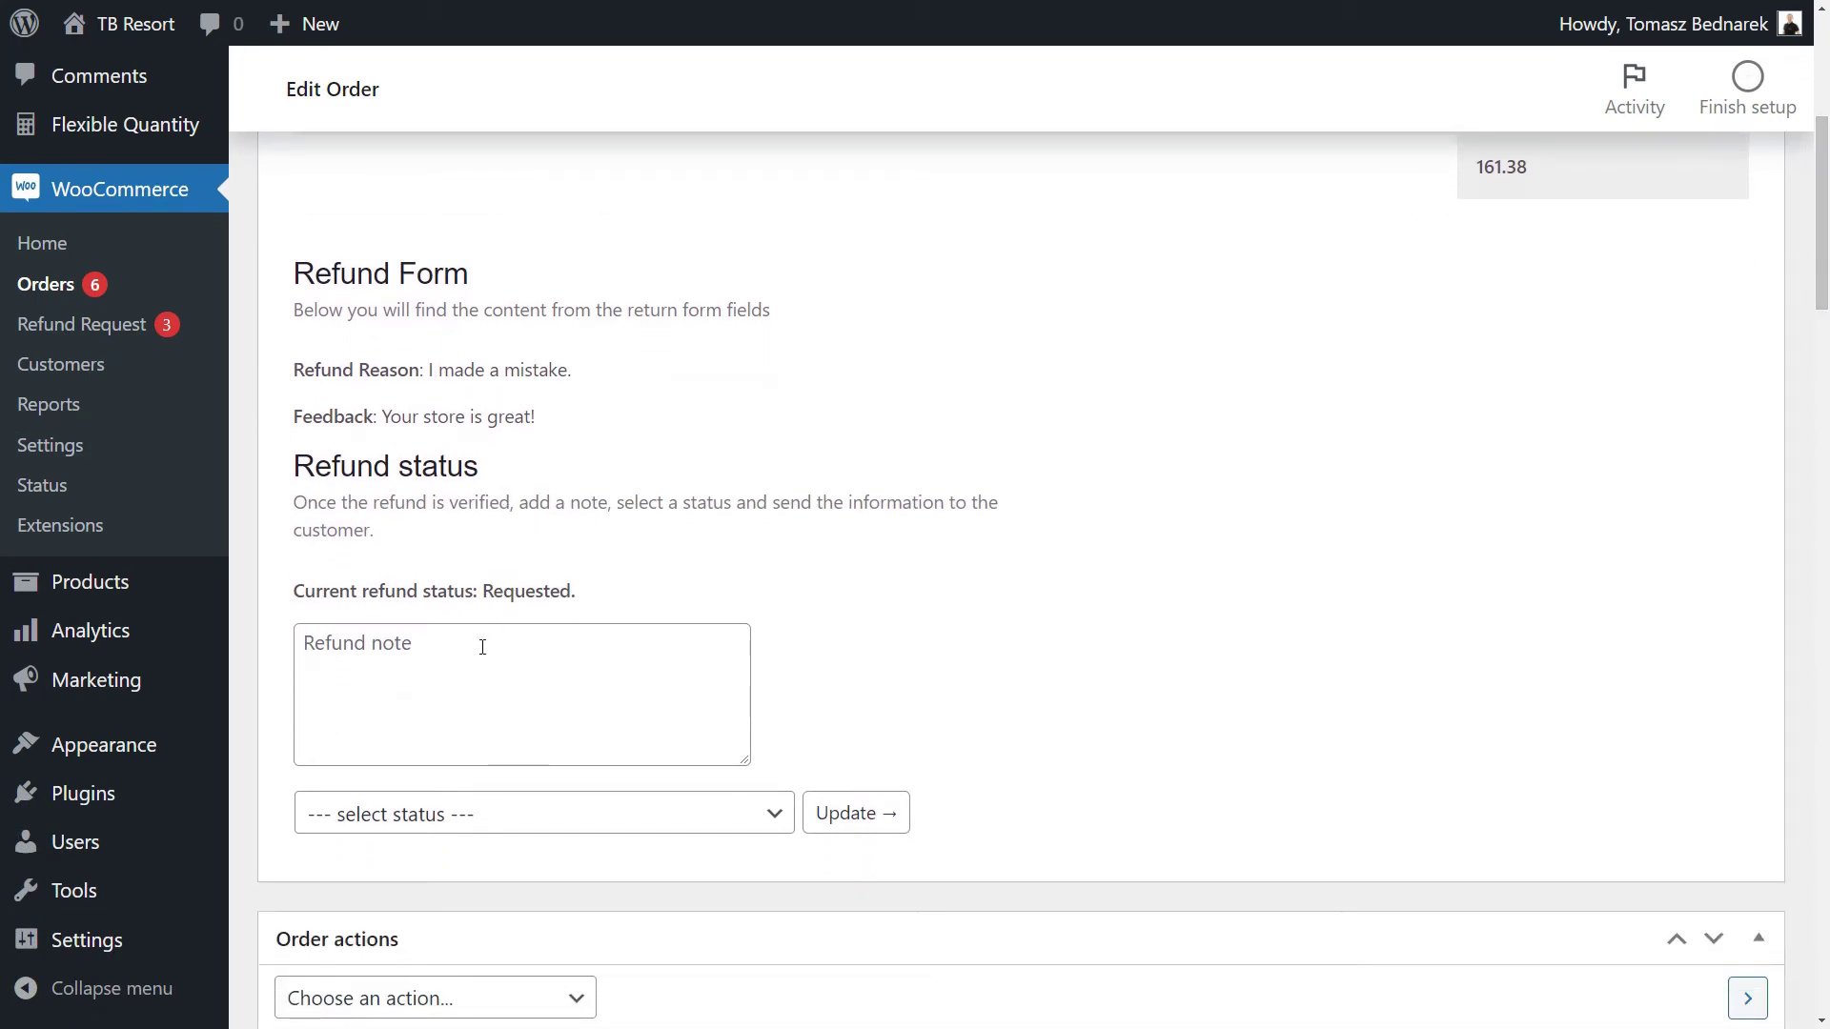
left_click(474, 816)
left_click(474, 839)
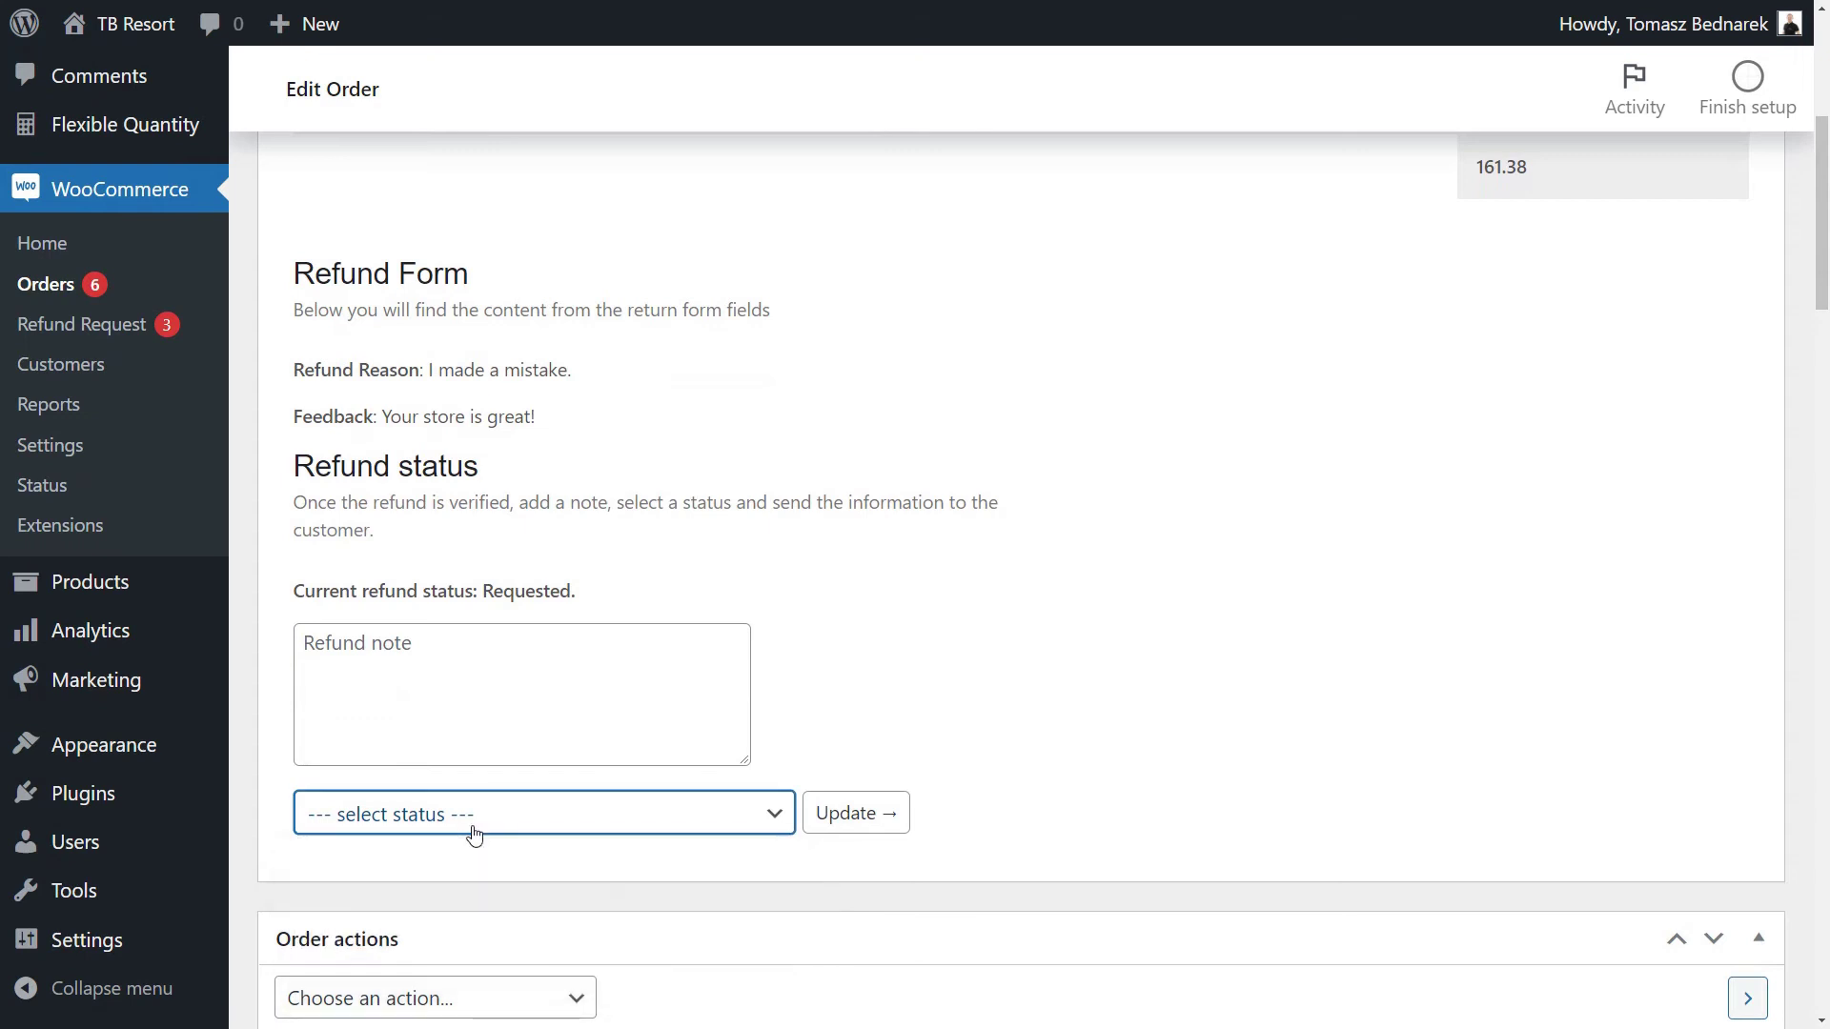
Approve order #15236's refund with the note 'Ok' and update it
left_click(486, 697)
type("Ok")
left_click(473, 811)
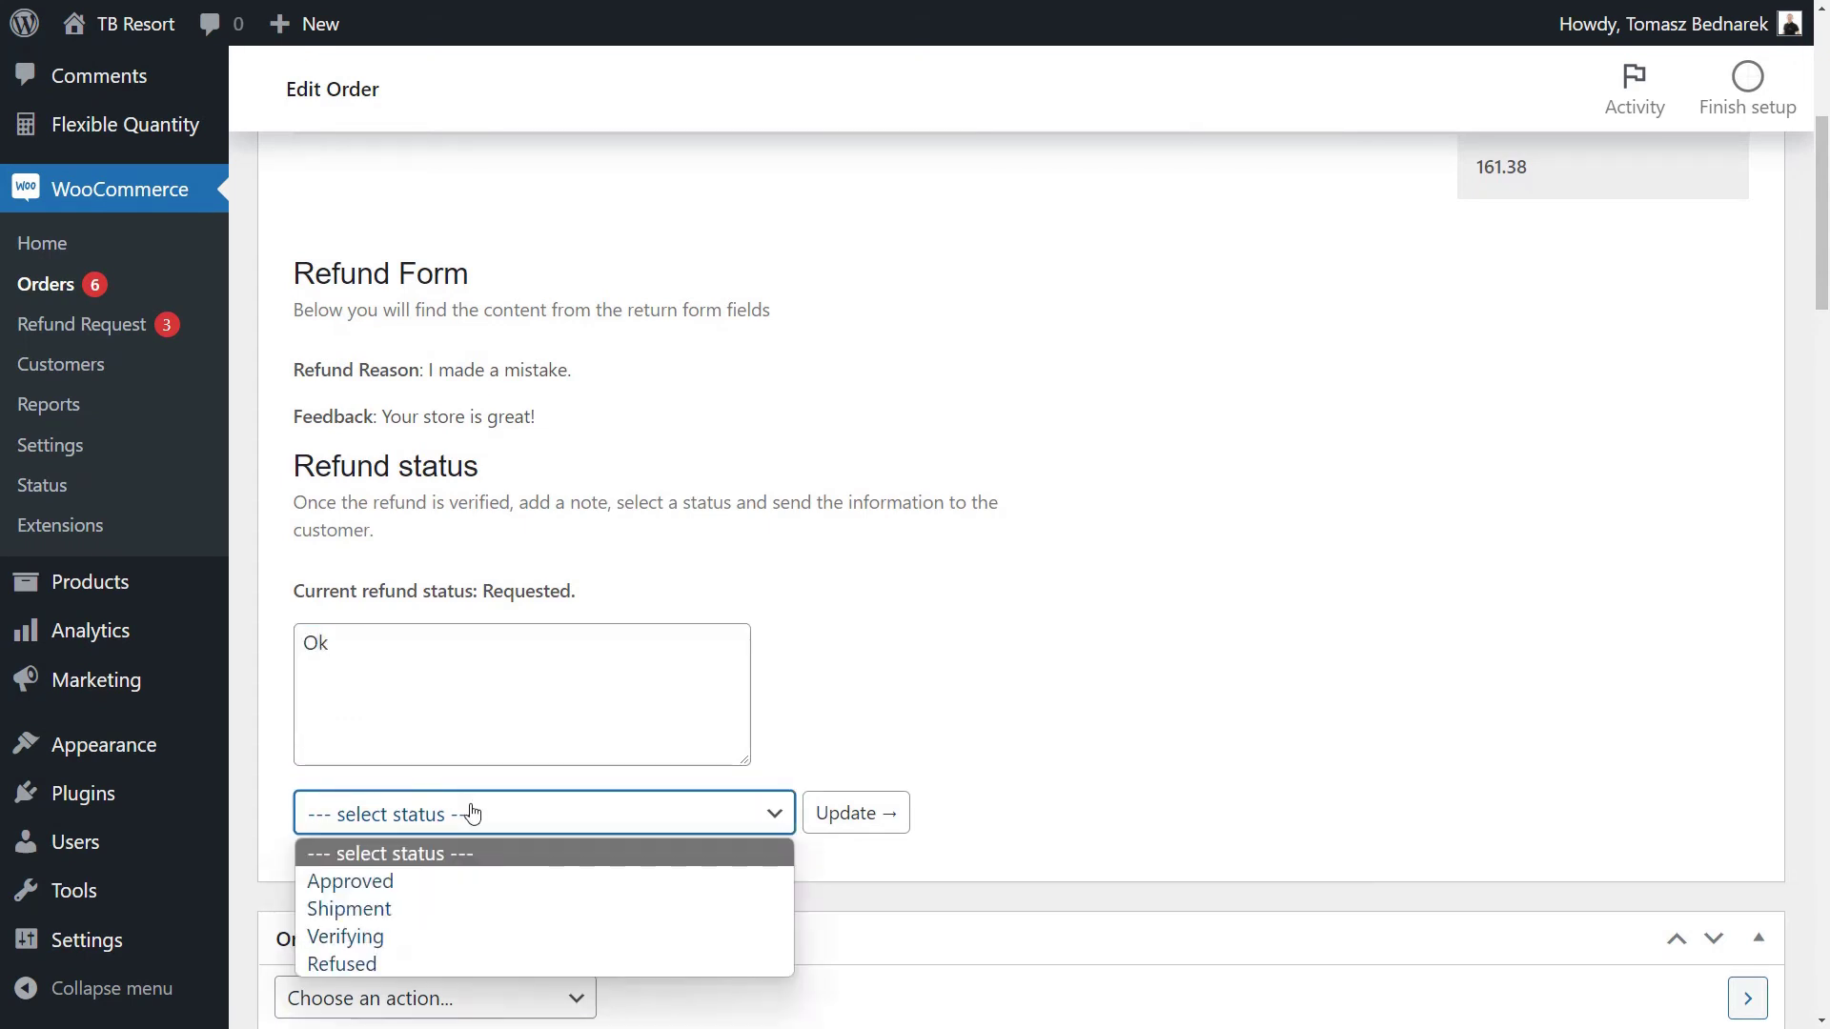
left_click(450, 878)
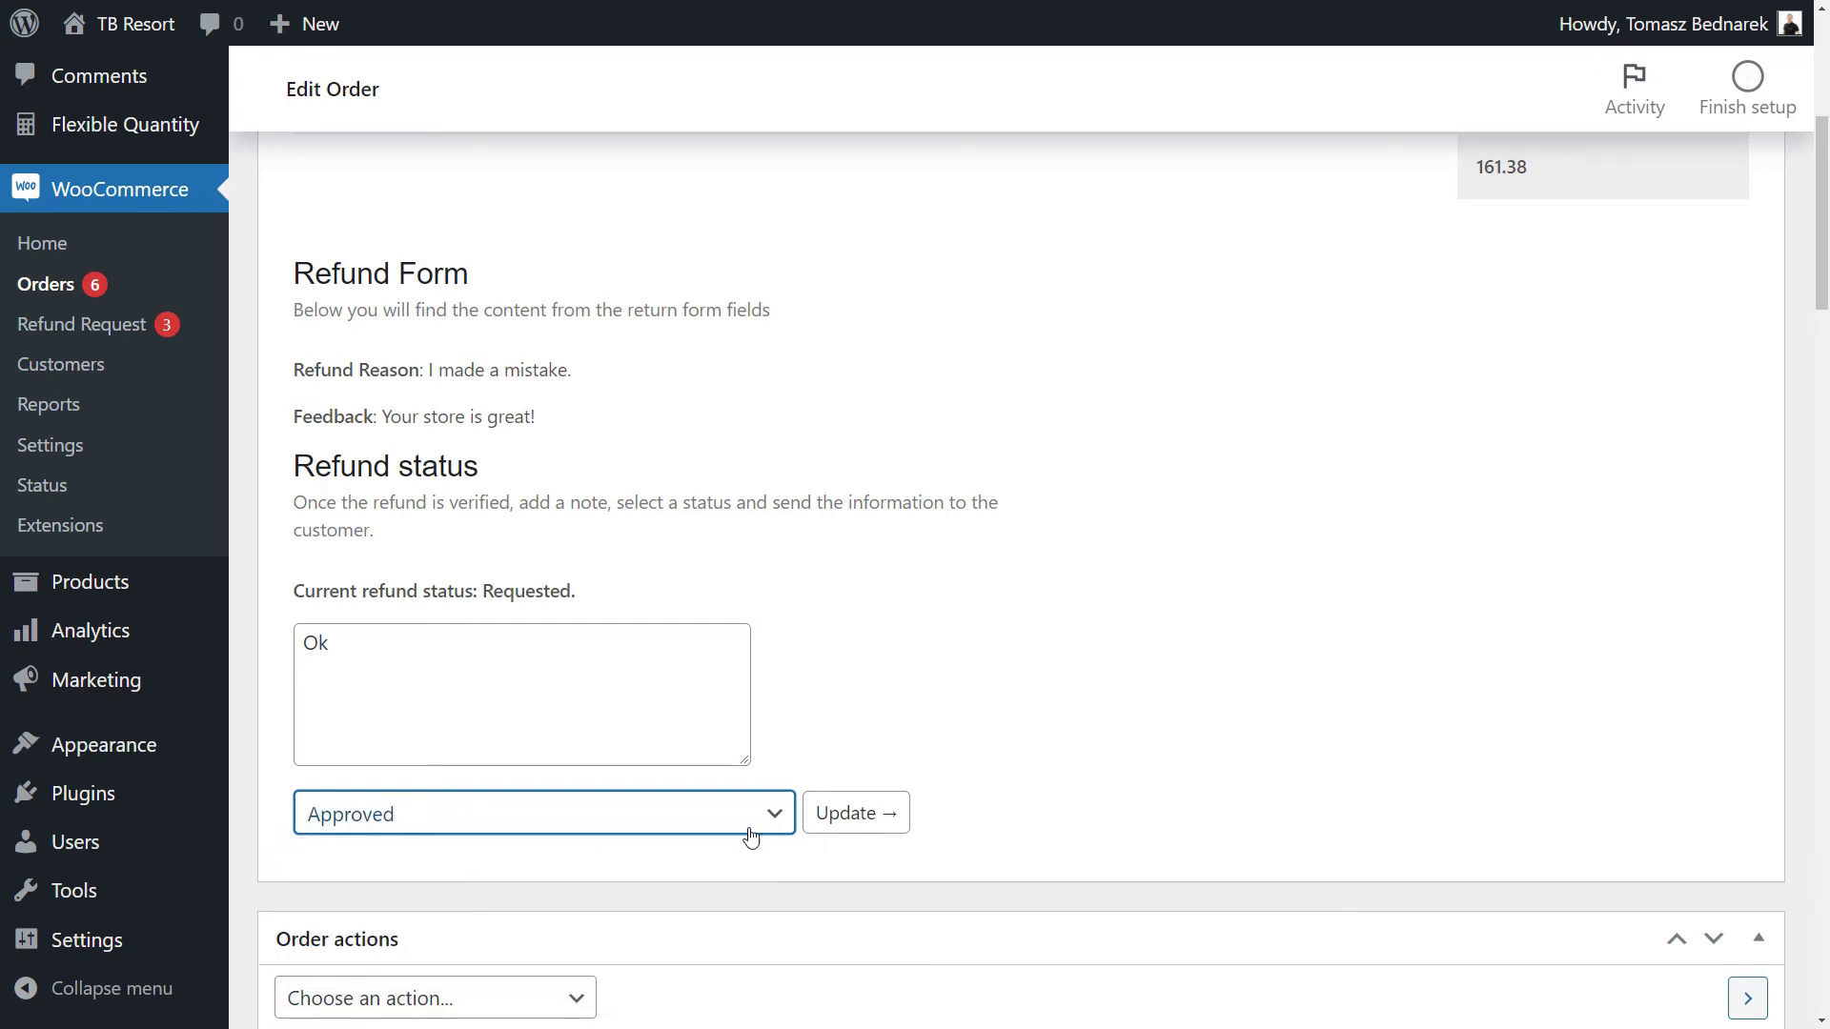
left_click(857, 821)
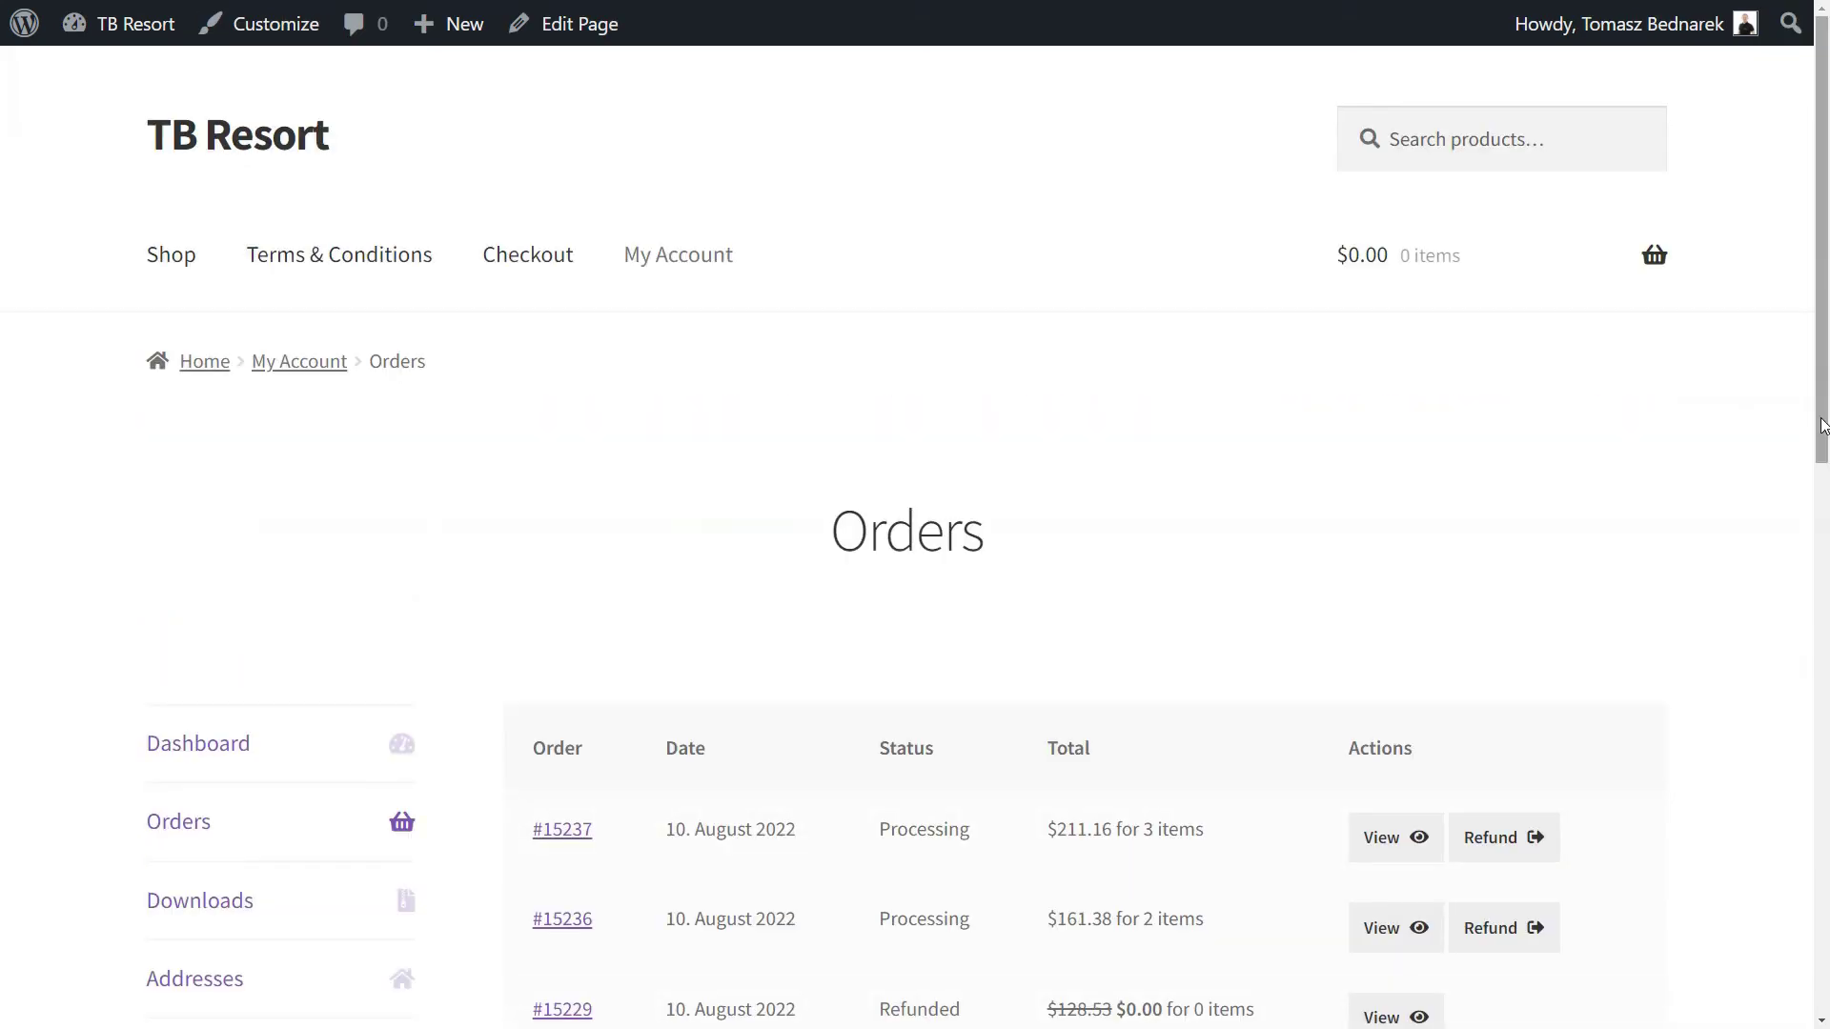
Check order #15236's refund status from the storefront Orders list
left_click_drag(1822, 426, 1825, 672)
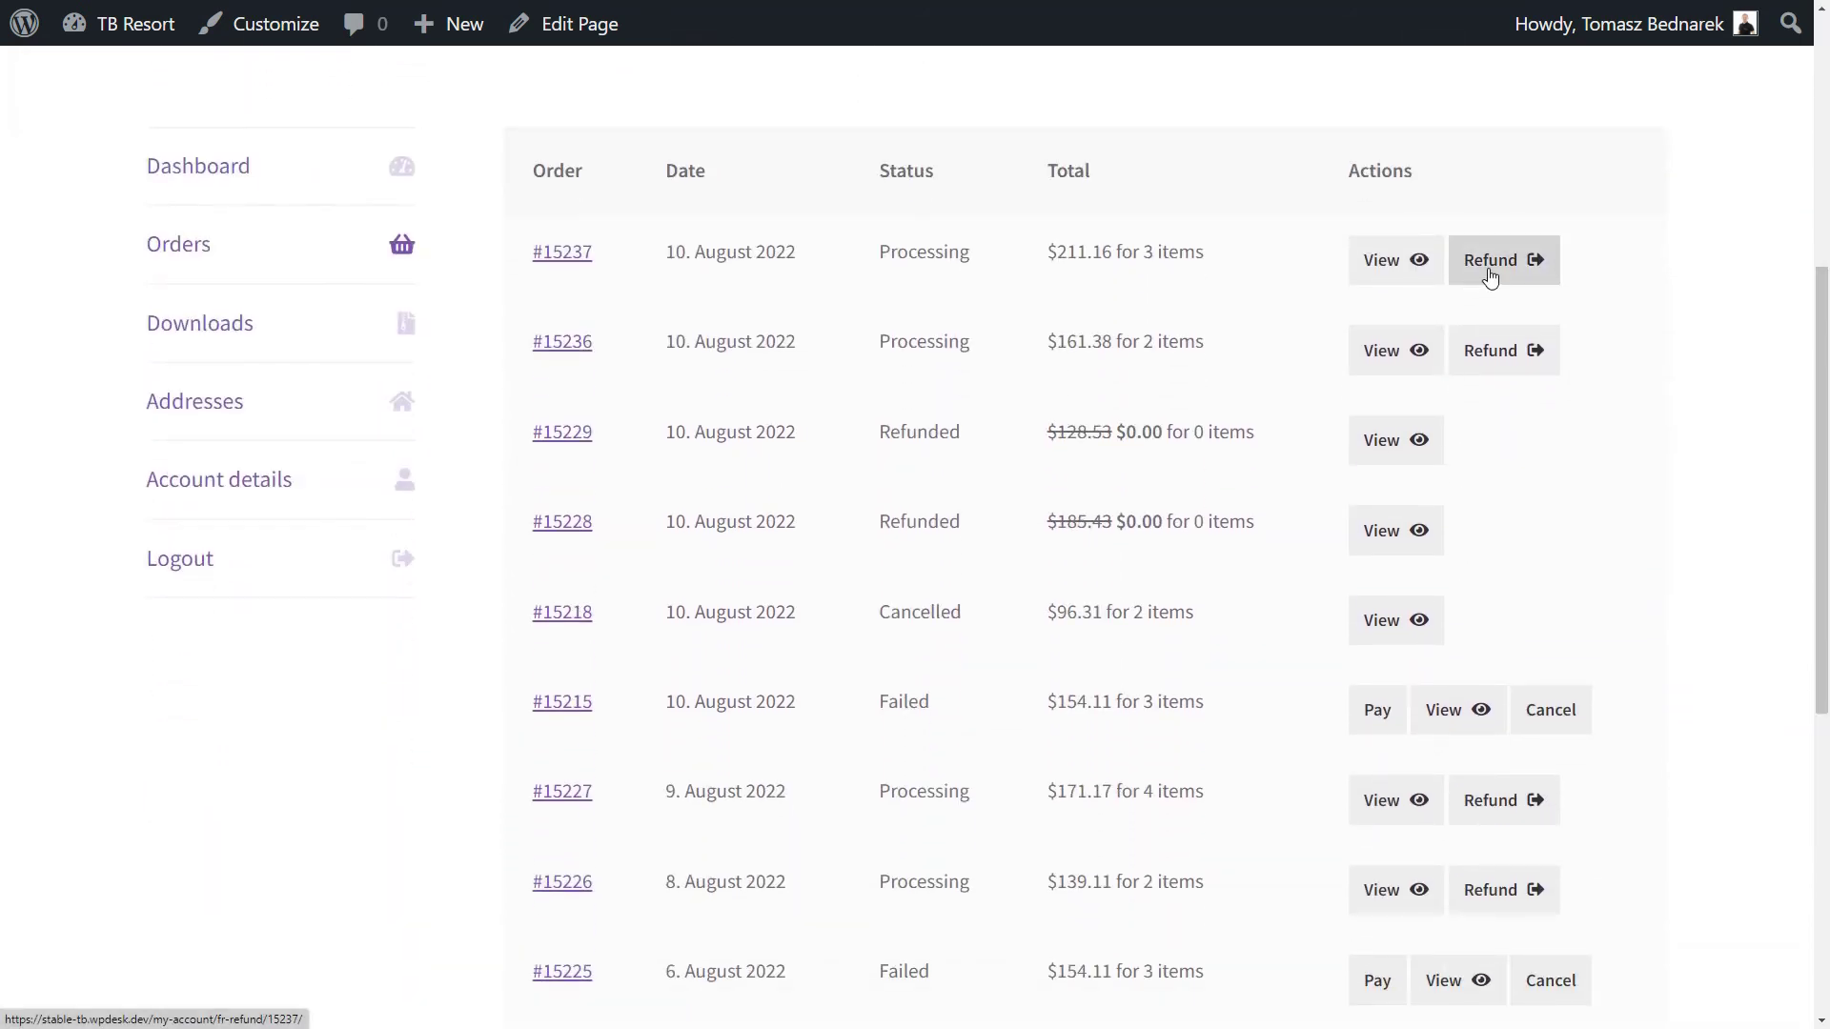
left_click(1501, 350)
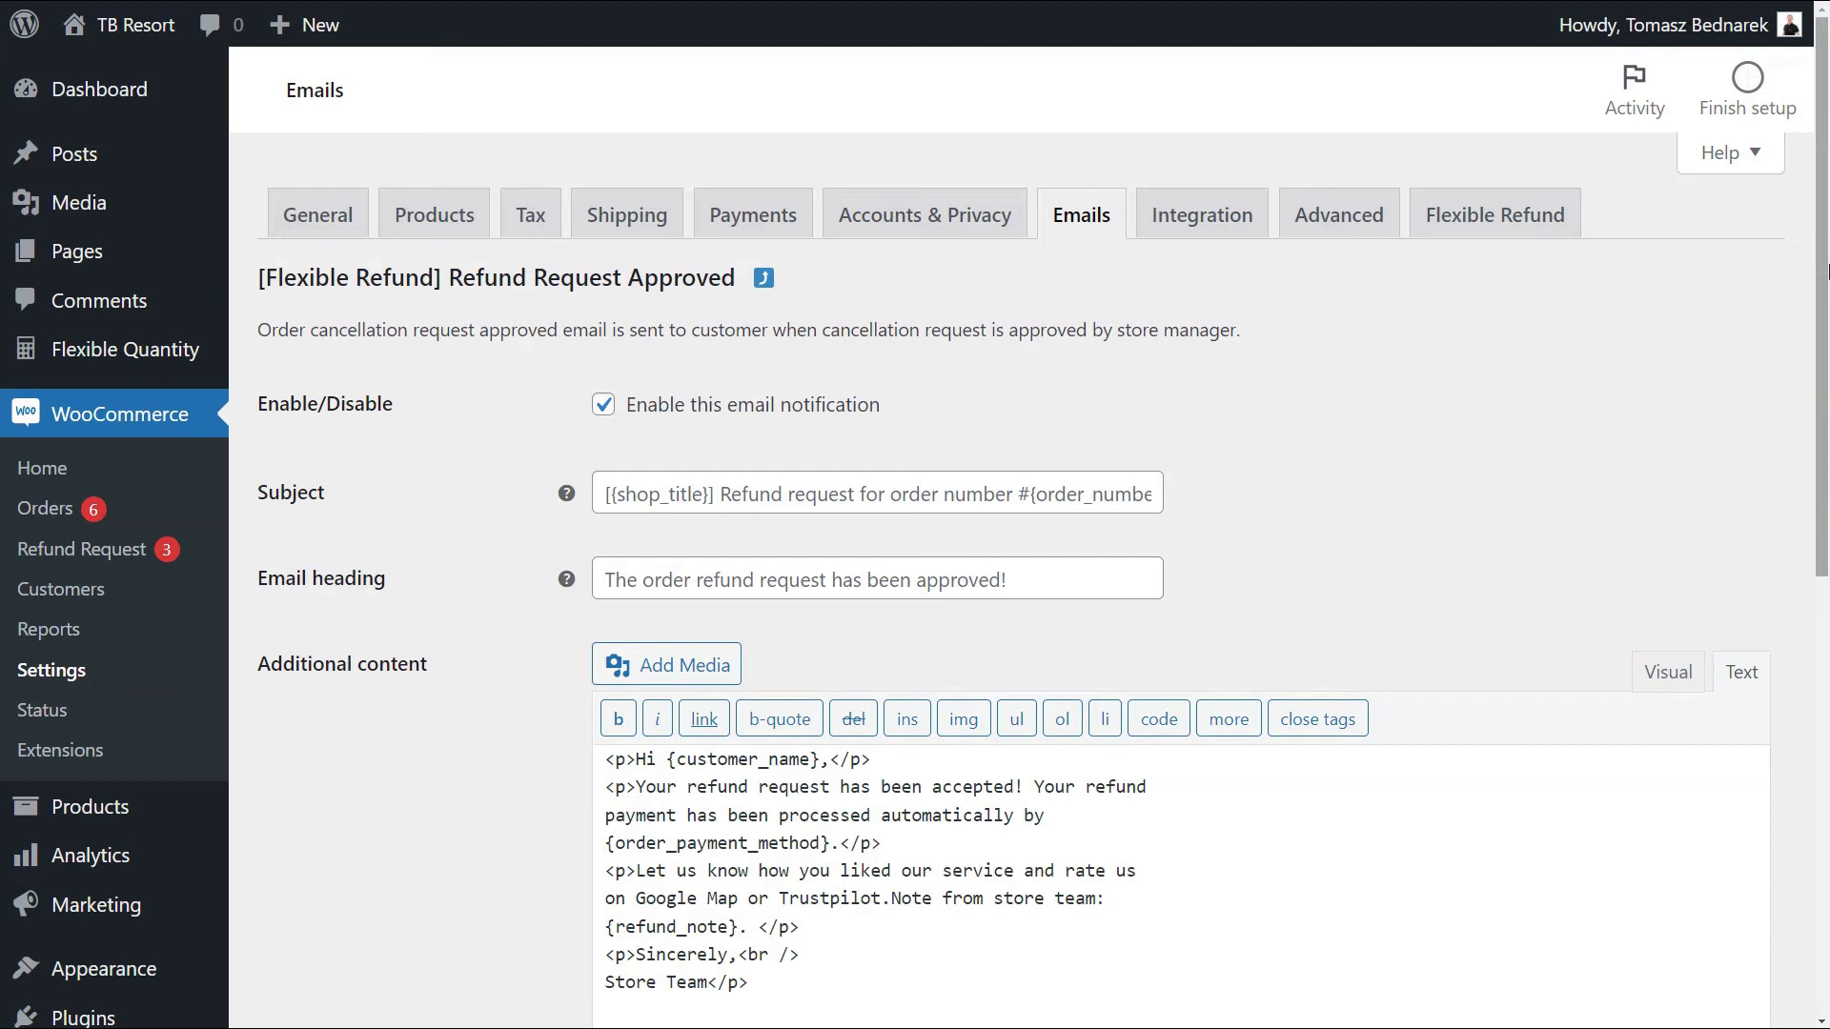
Scroll through the Refund Request Approved e-mail template settings
left_click_drag(1827, 271, 1827, 548)
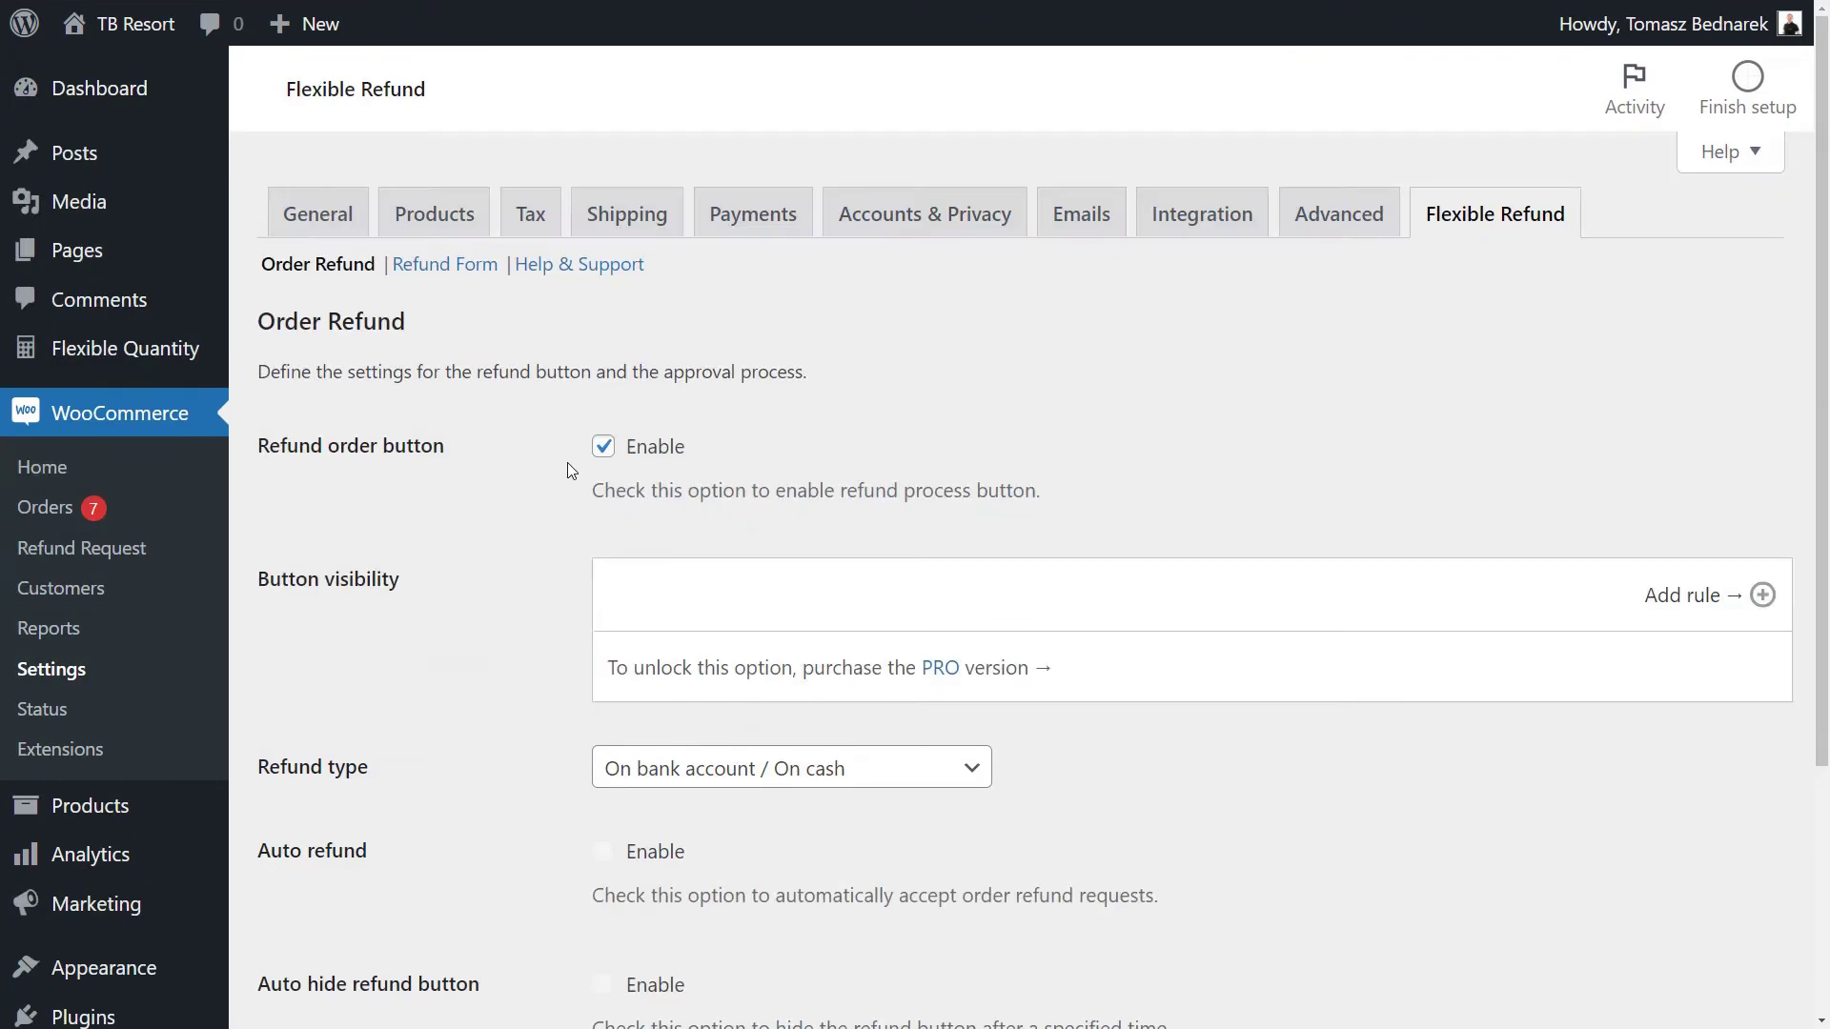
scroll(568, 461, "down", 4)
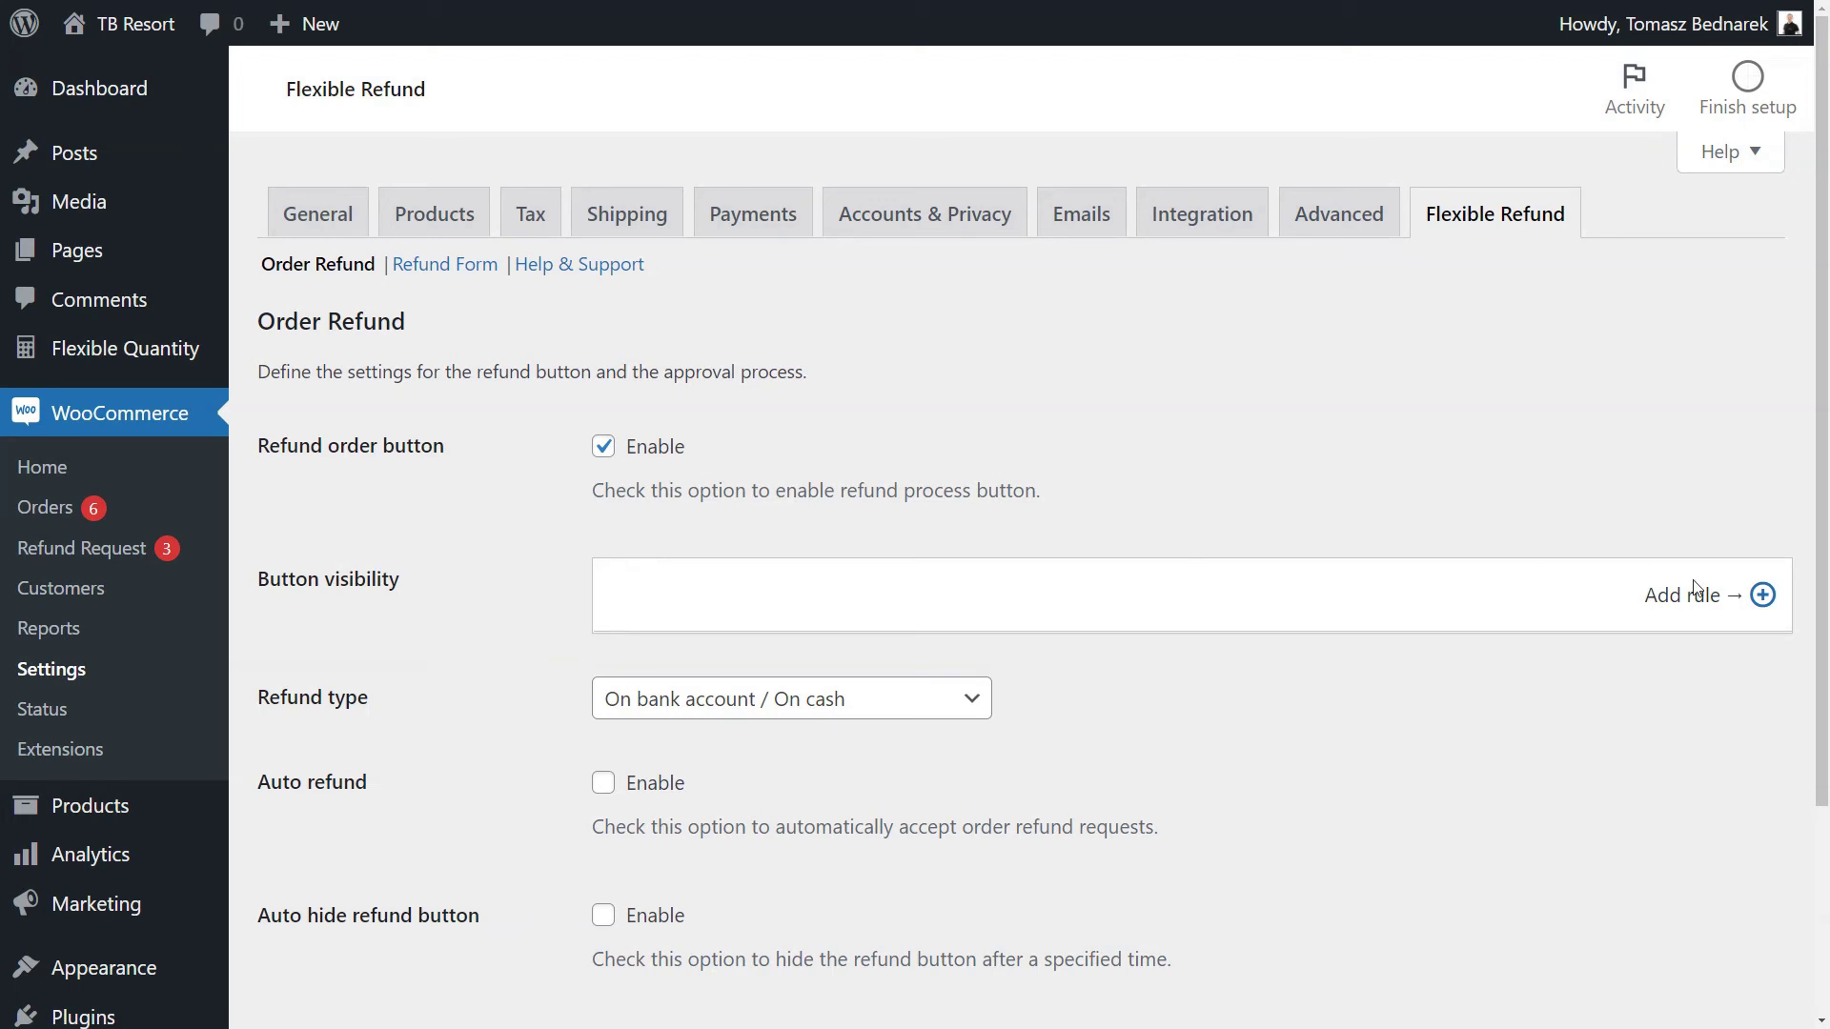
Add a rule on Order statuses and switch the refund type to On coupon
left_click(1762, 595)
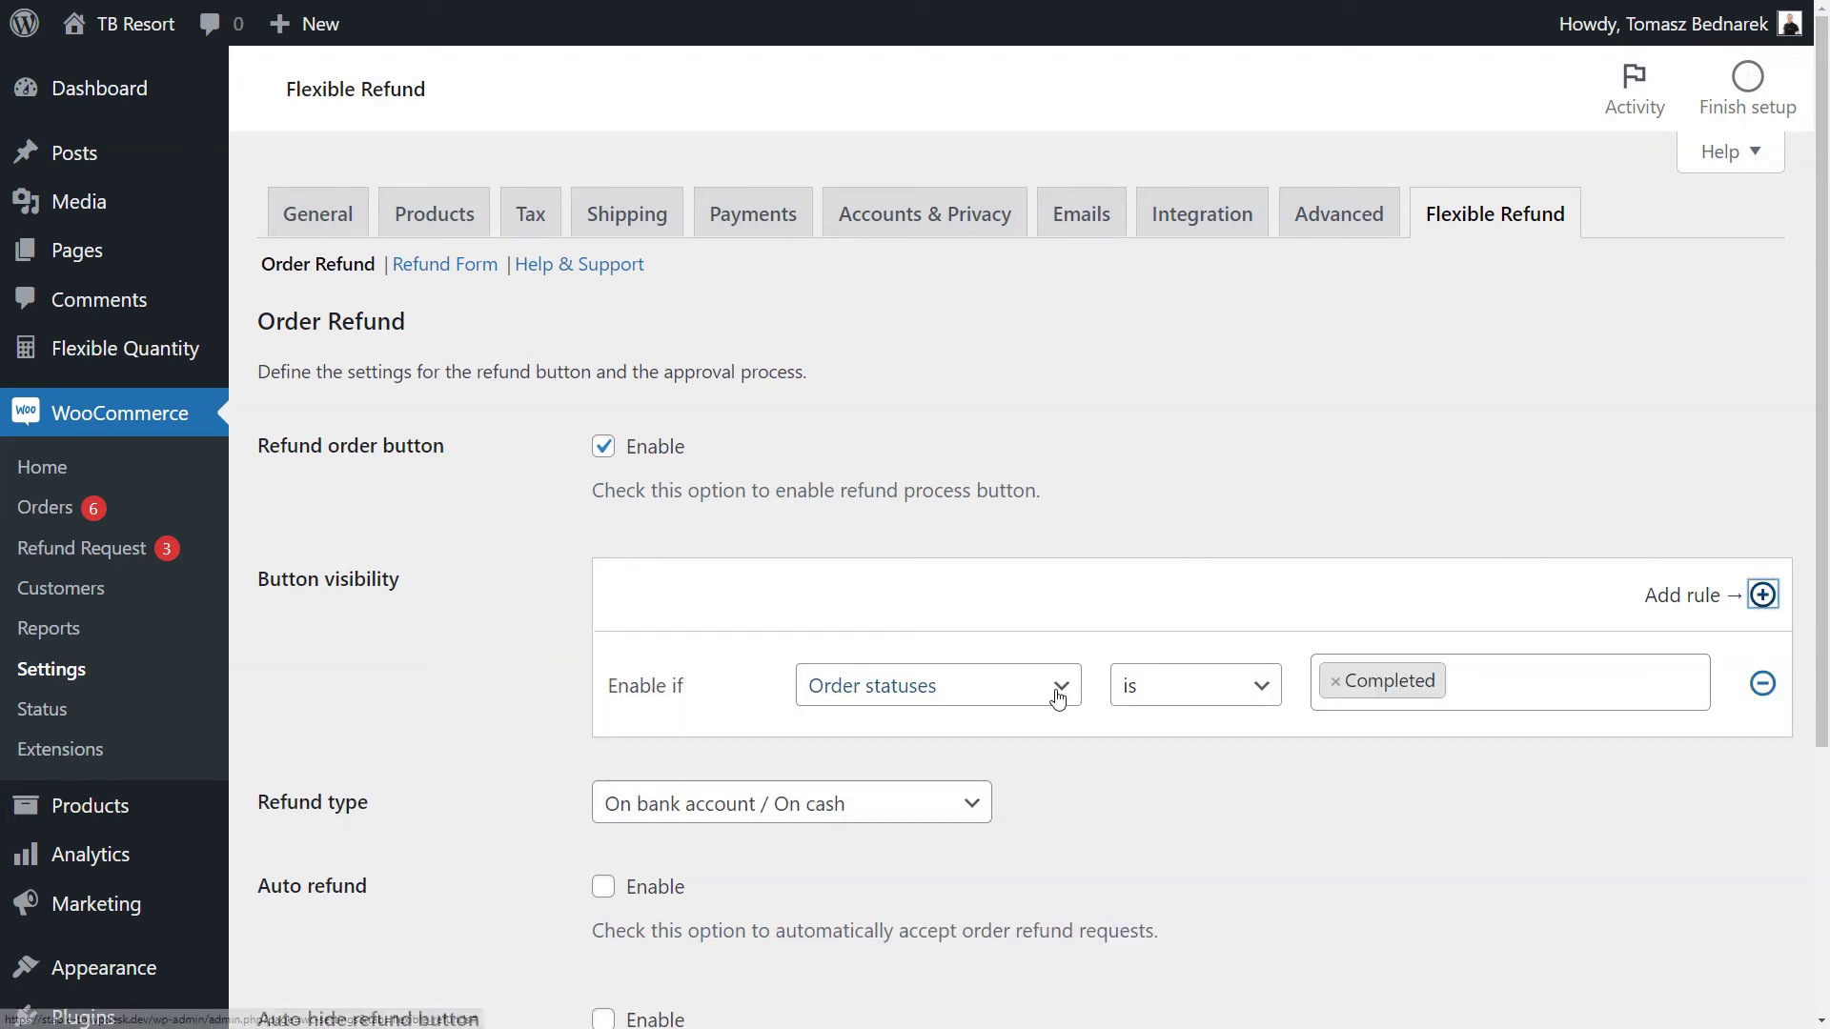
left_click(1034, 702)
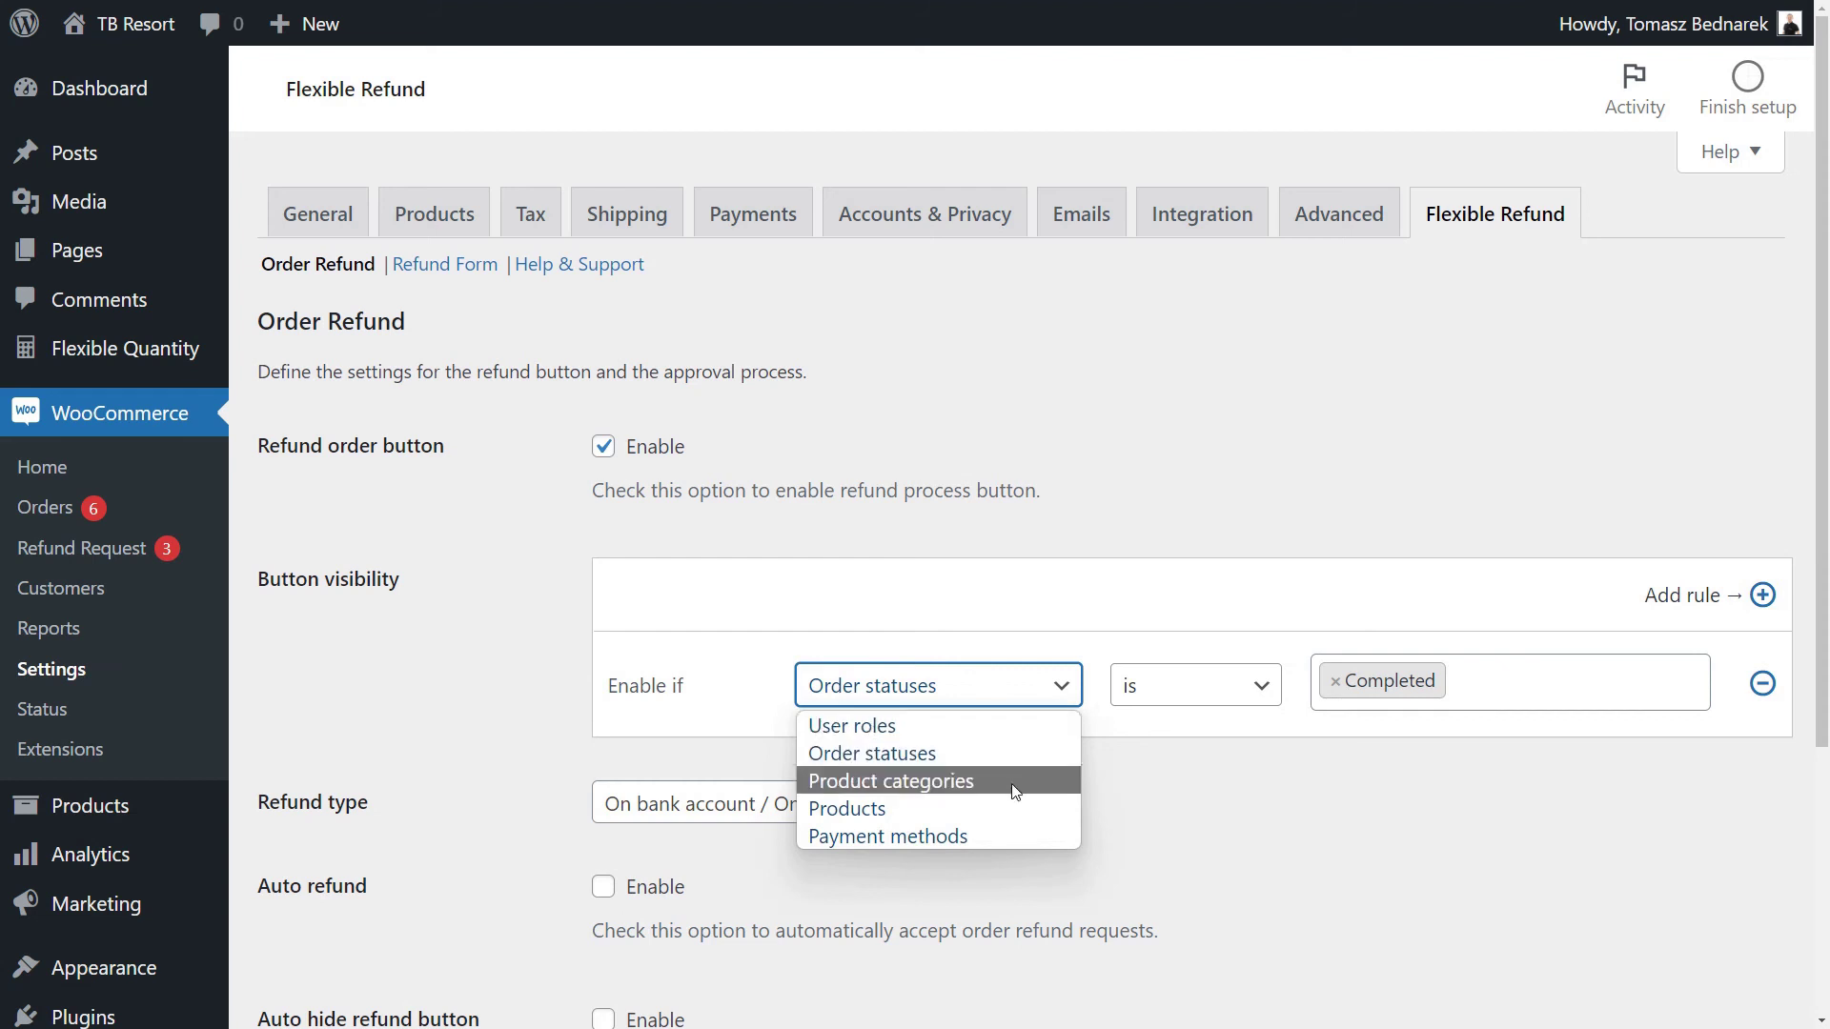
left_click(1158, 822)
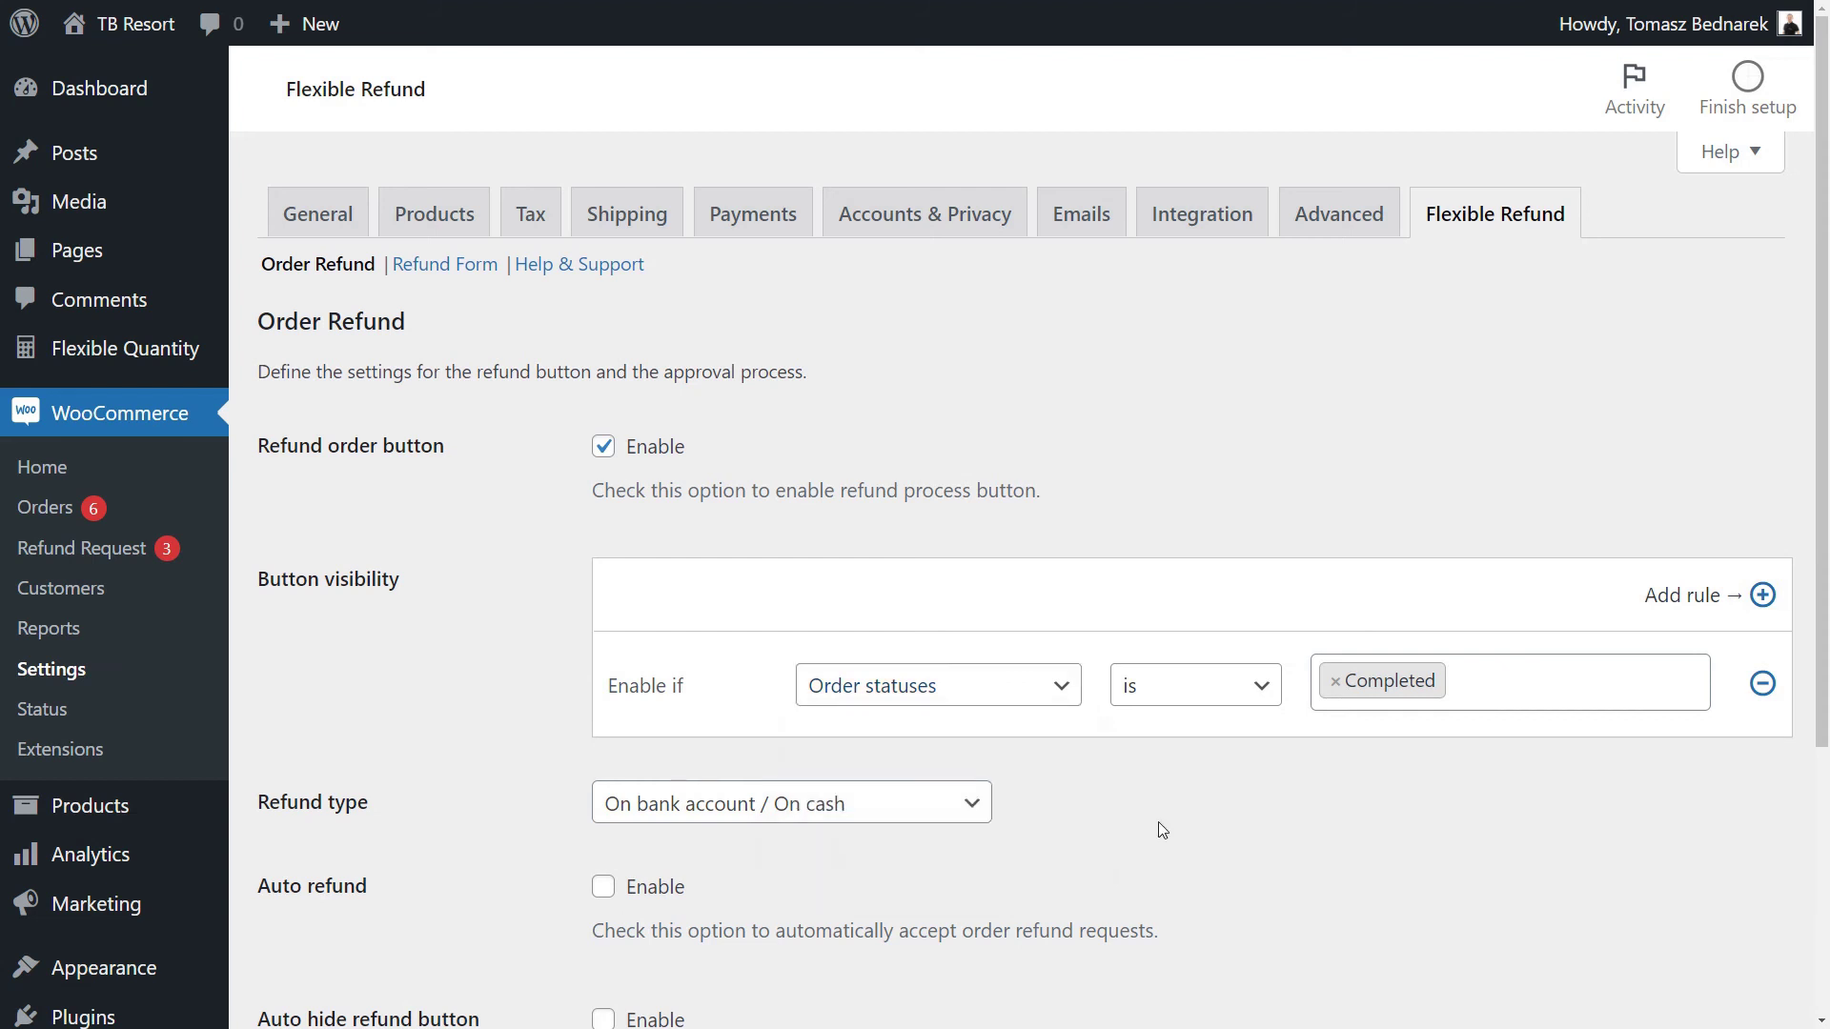
left_click(841, 823)
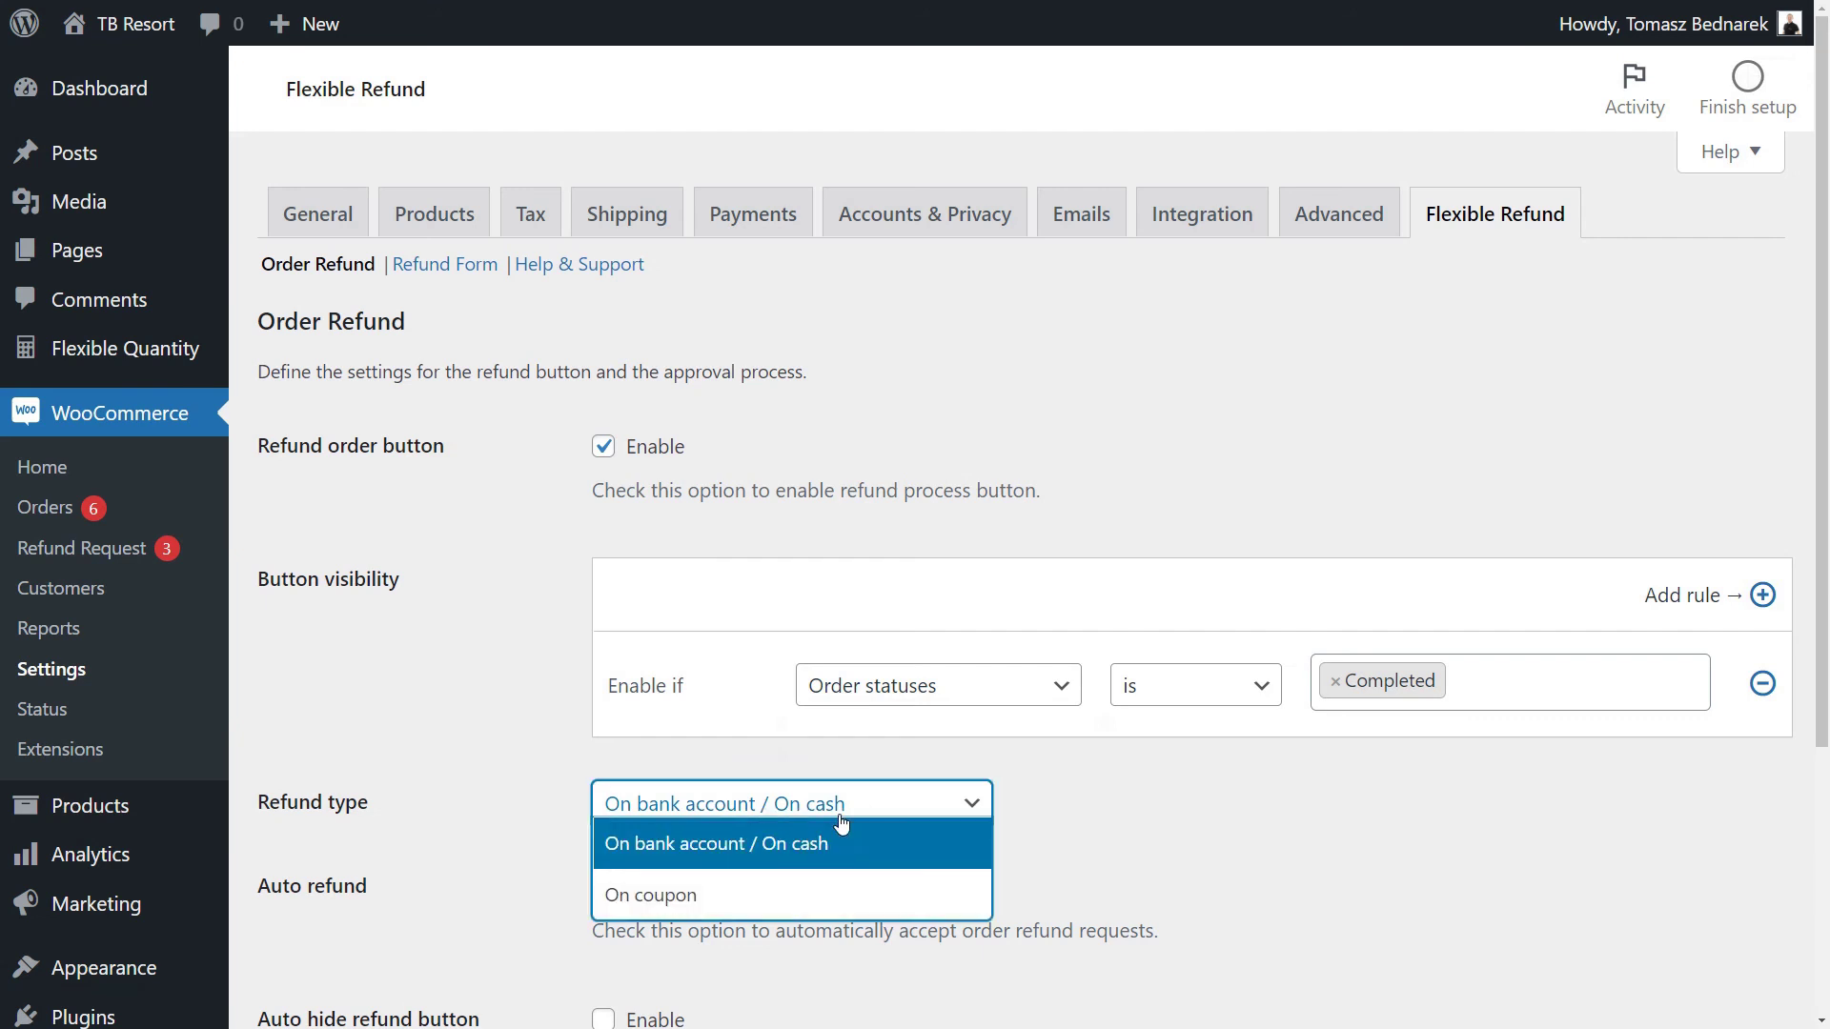
left_click(837, 897)
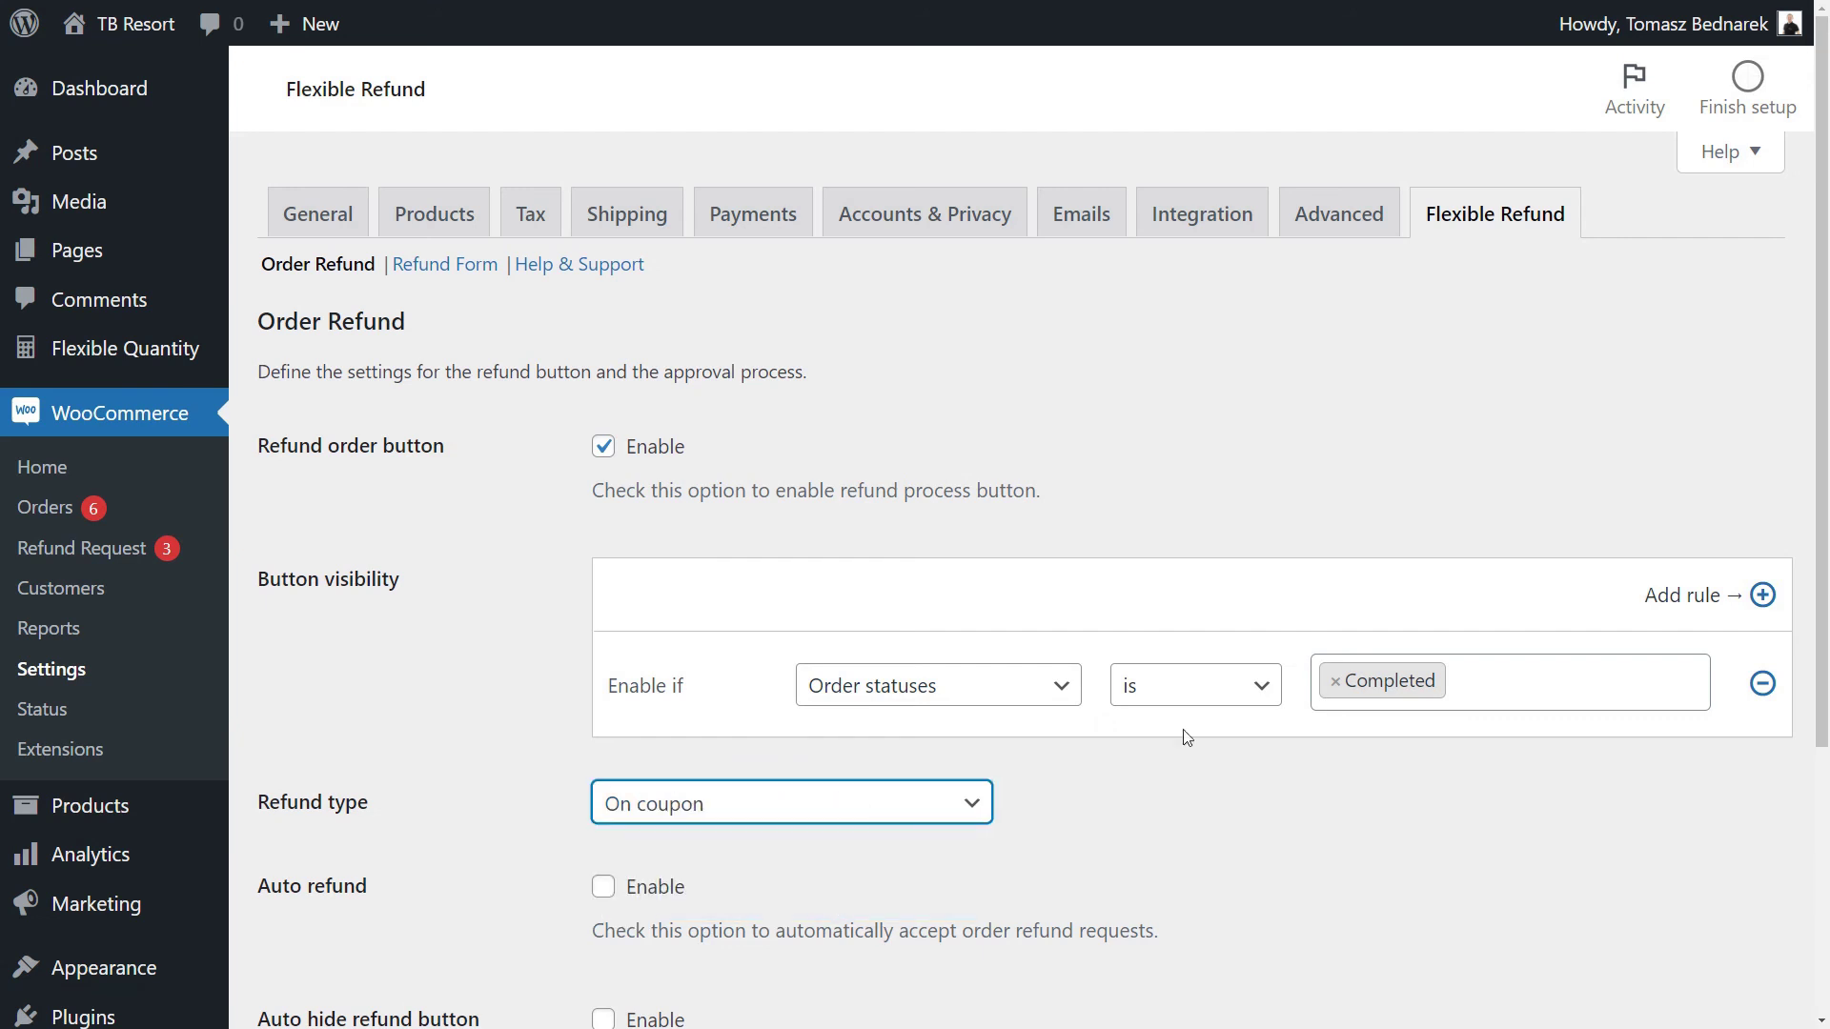
Turn on auto refund and auto-hide the refund button after a delay in Month(s)
scroll(1825, 796, "down", 2)
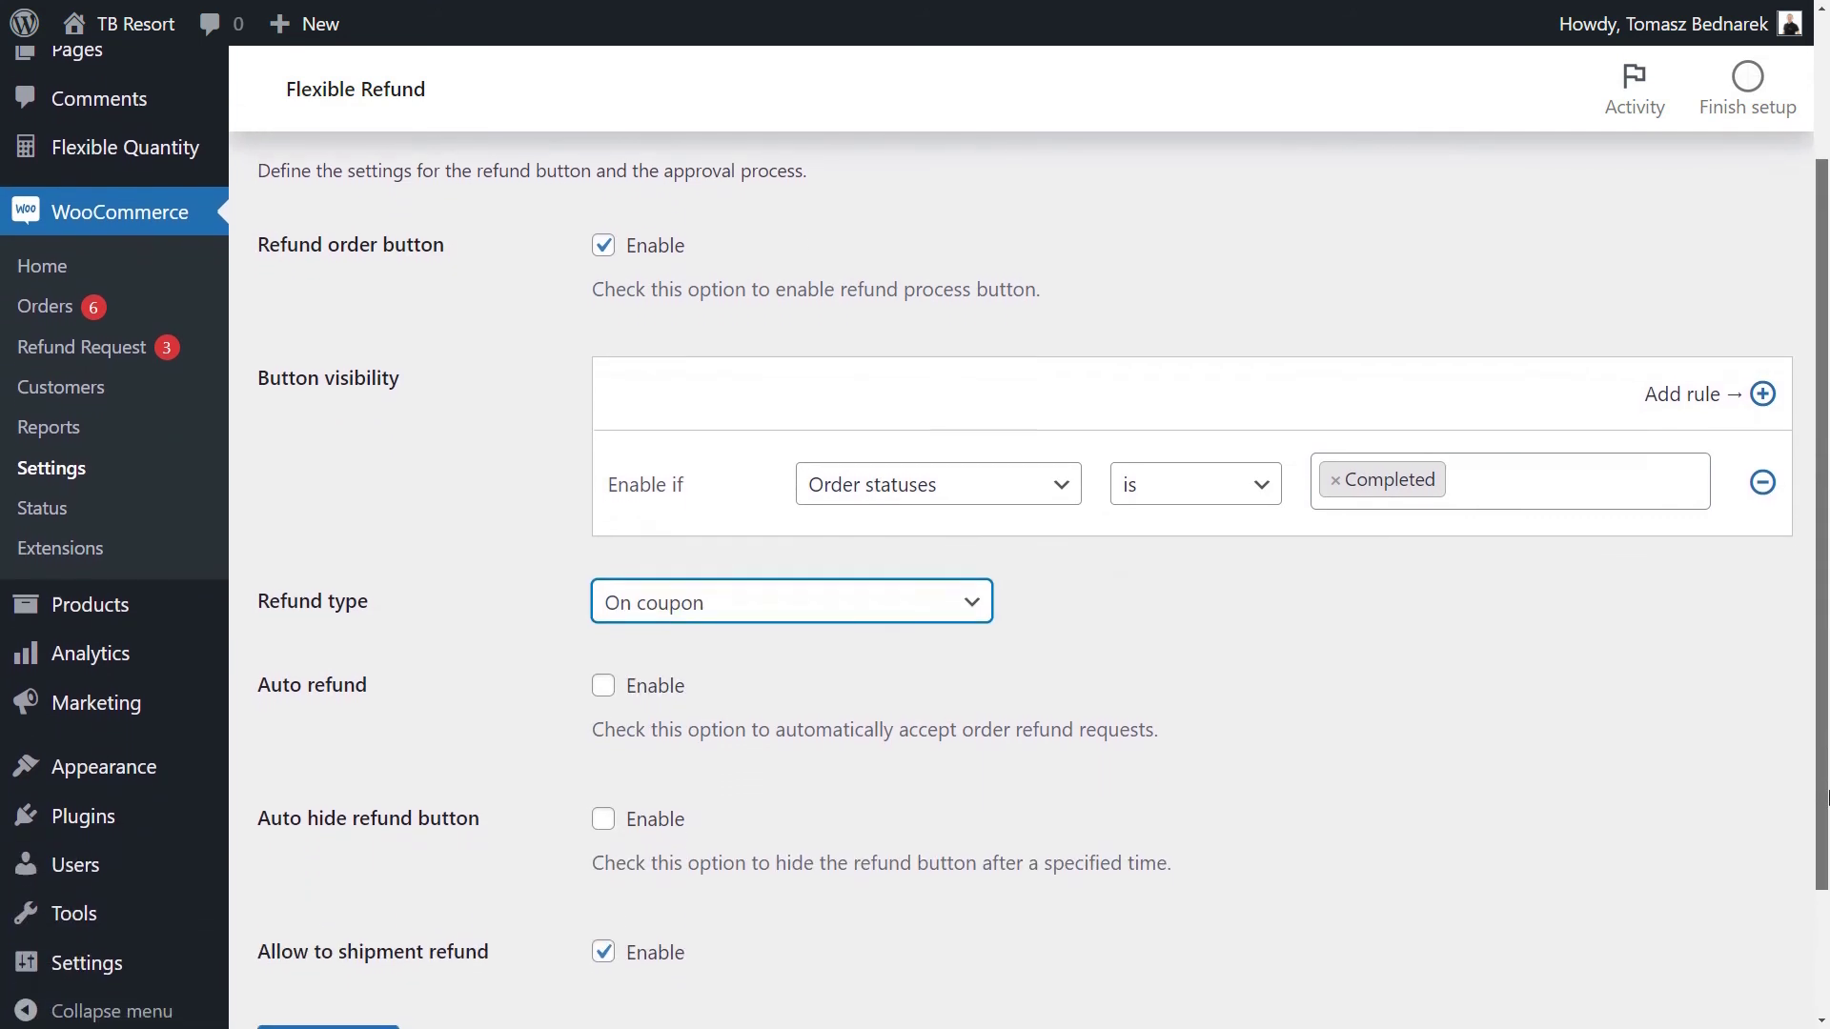
left_click(603, 695)
left_click(603, 818)
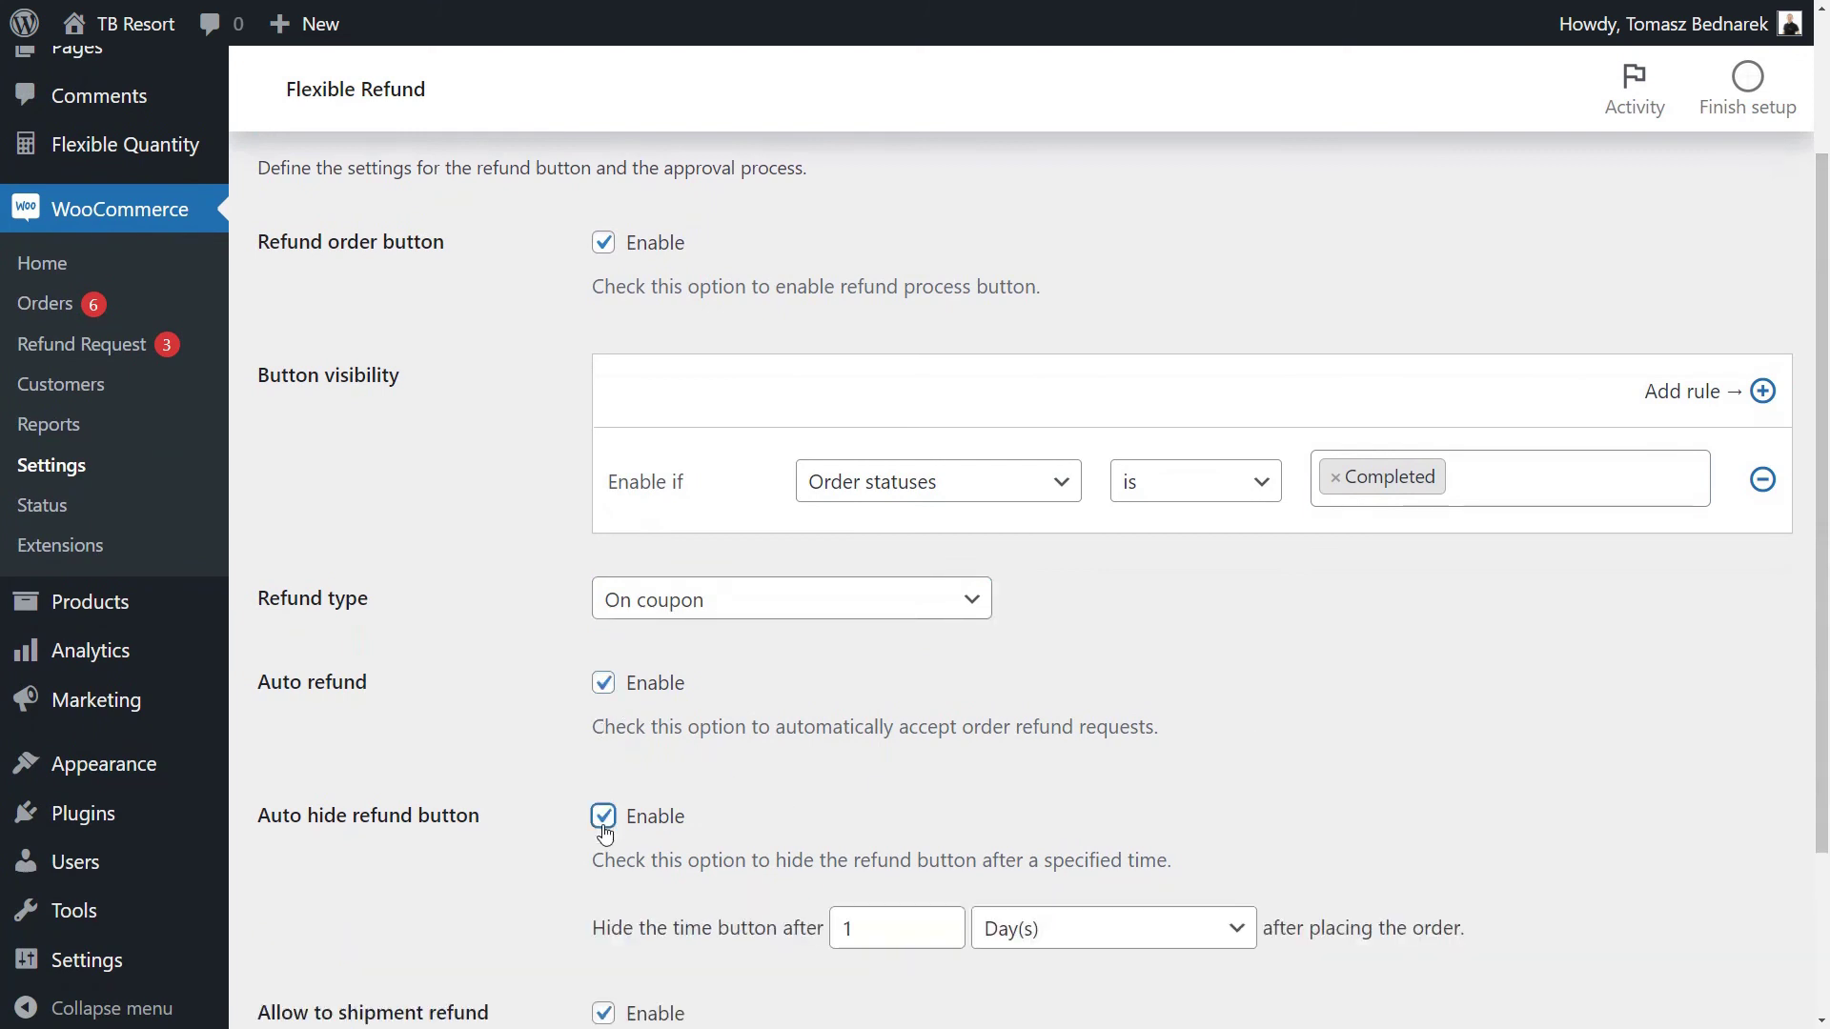
left_click(1013, 930)
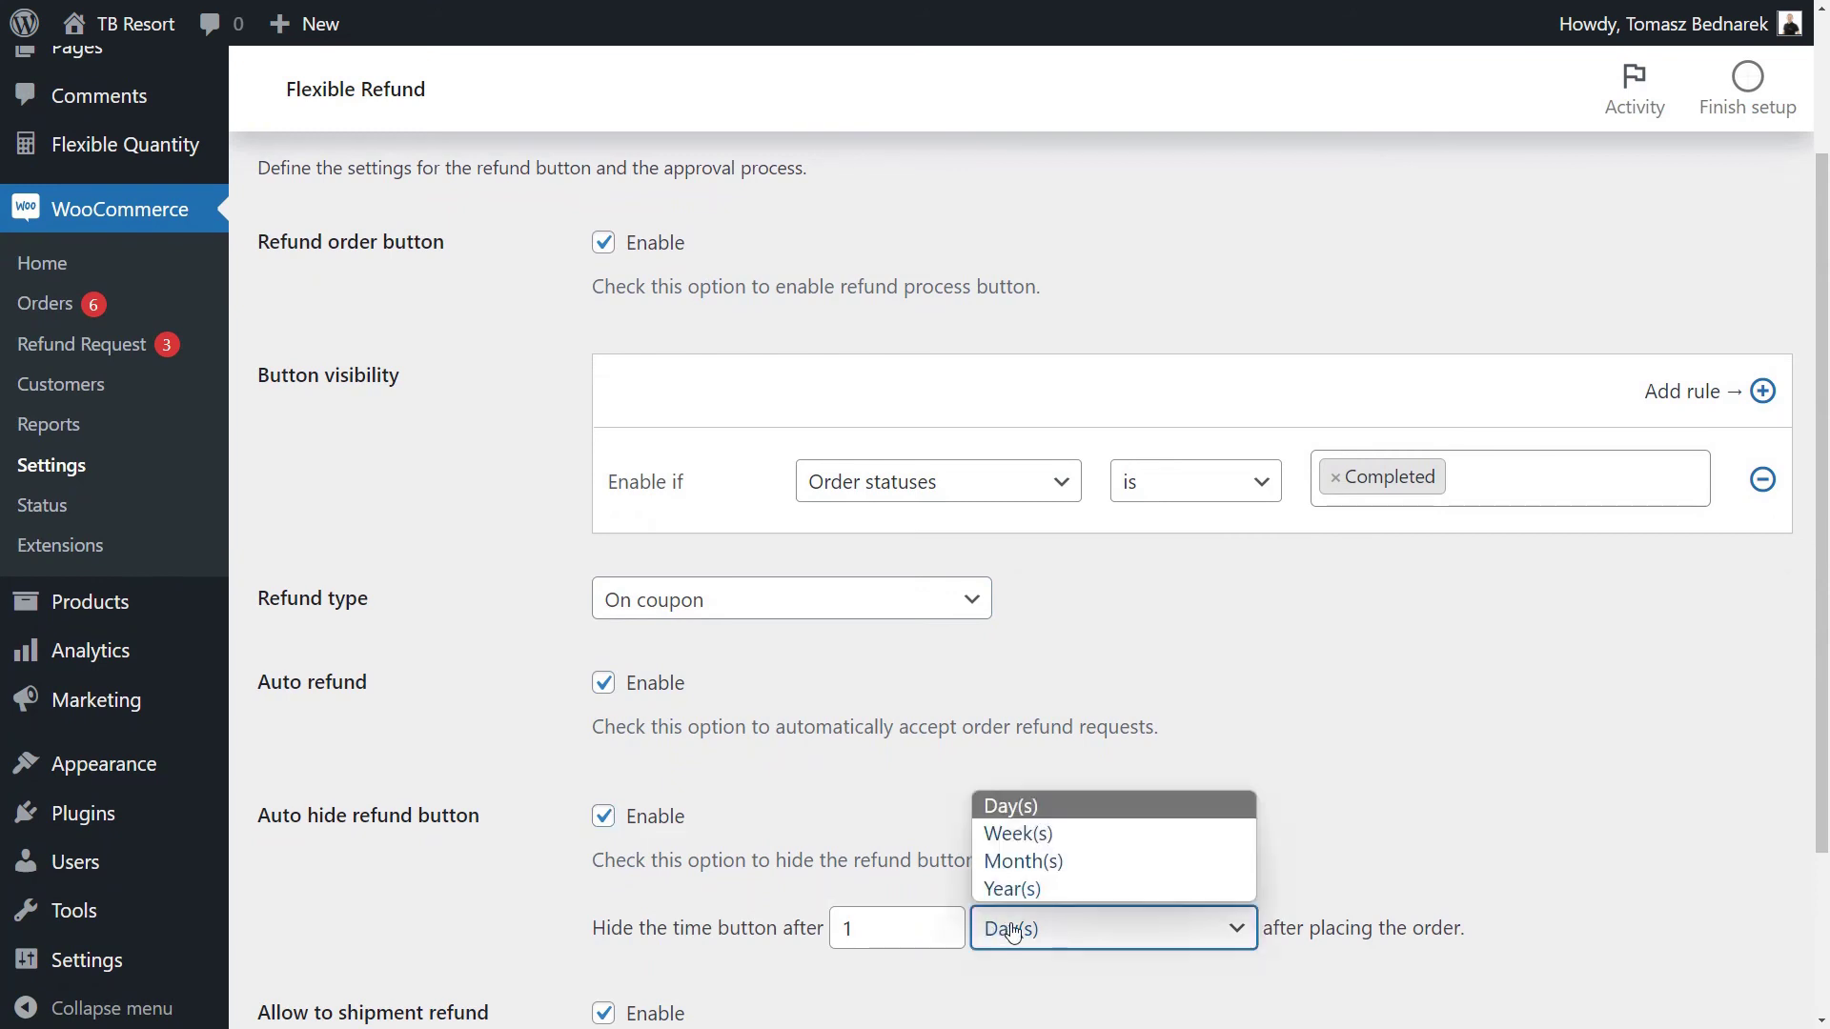
left_click(1022, 861)
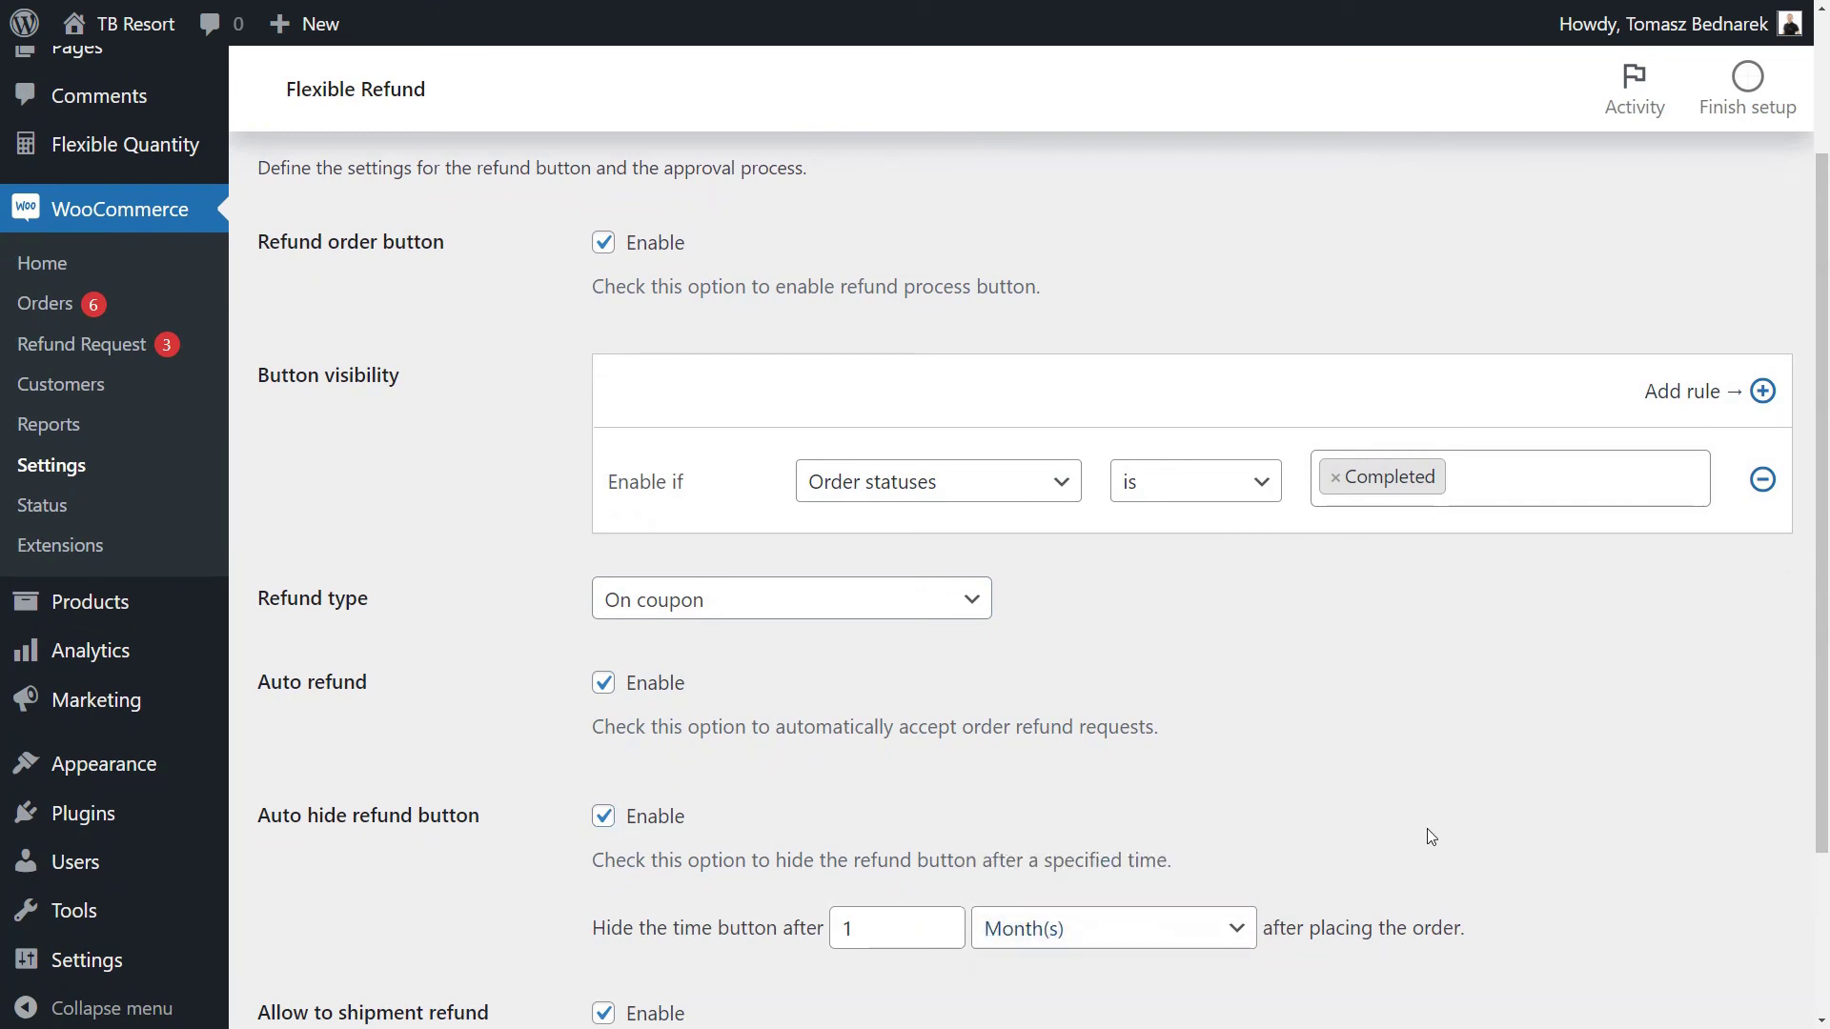
scroll(1825, 826, "down", 2)
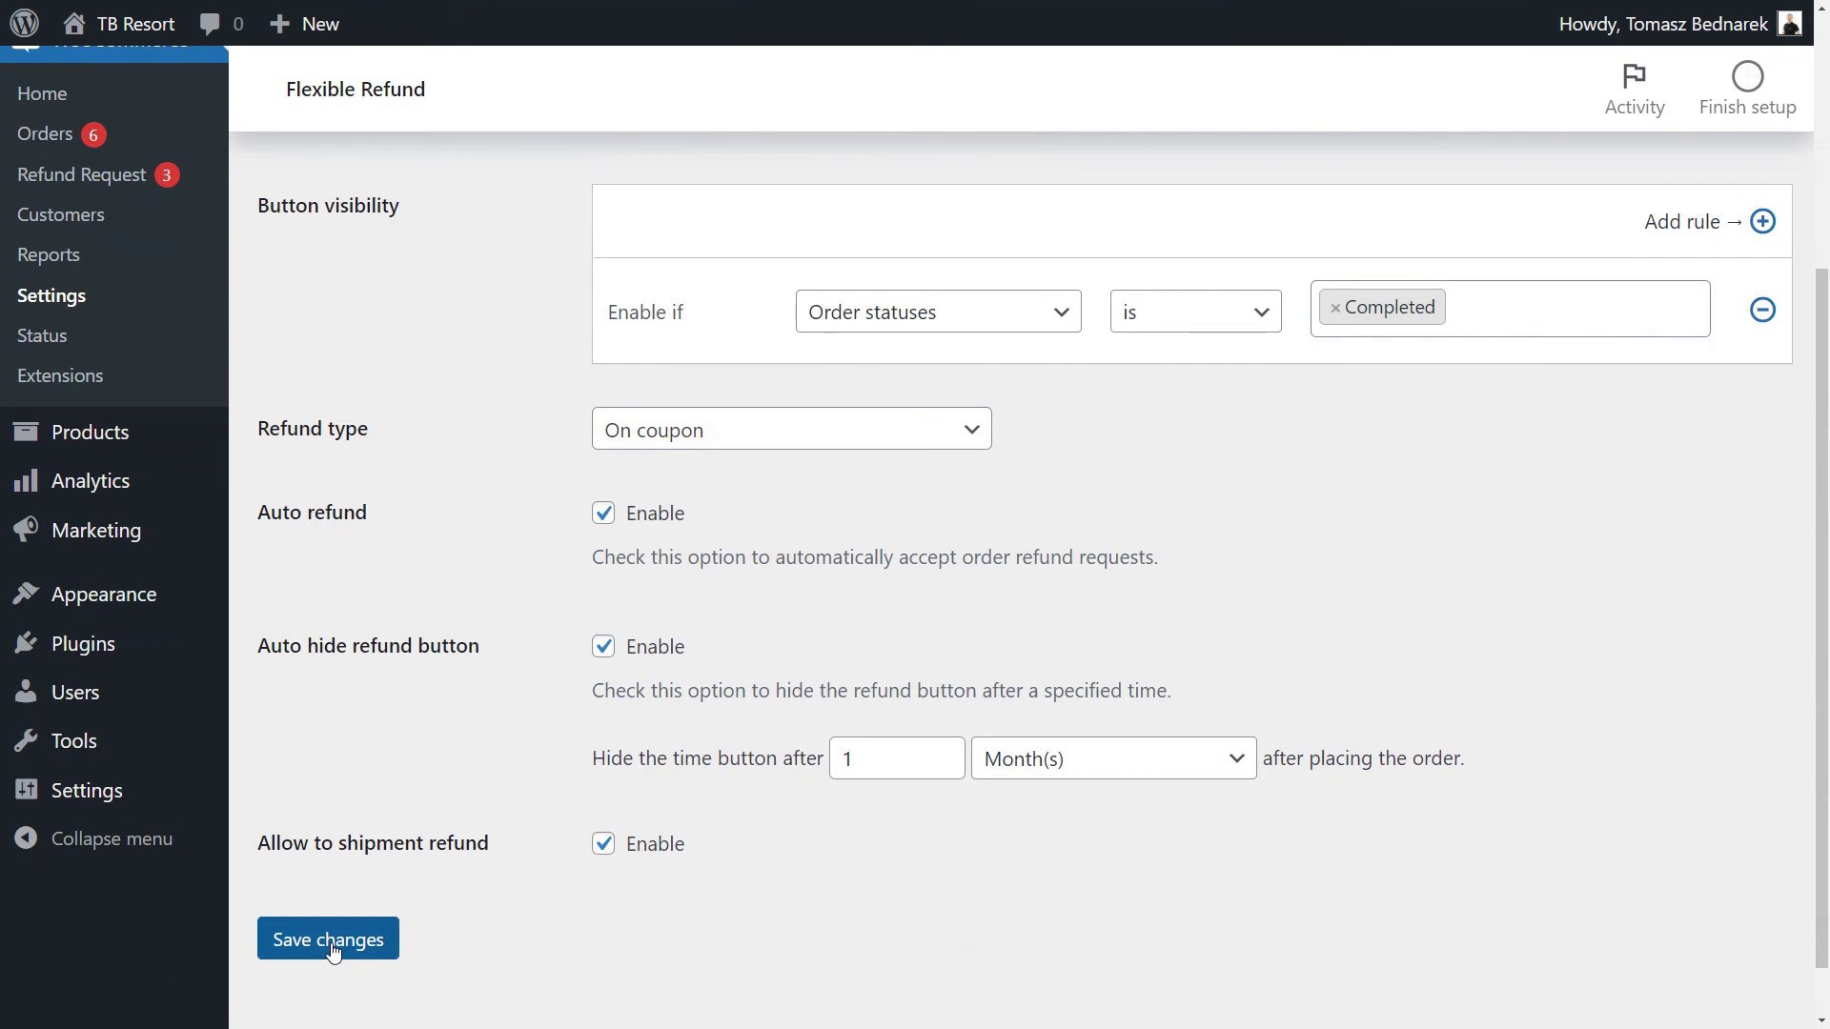
scroll(1008, 353, "up", 4)
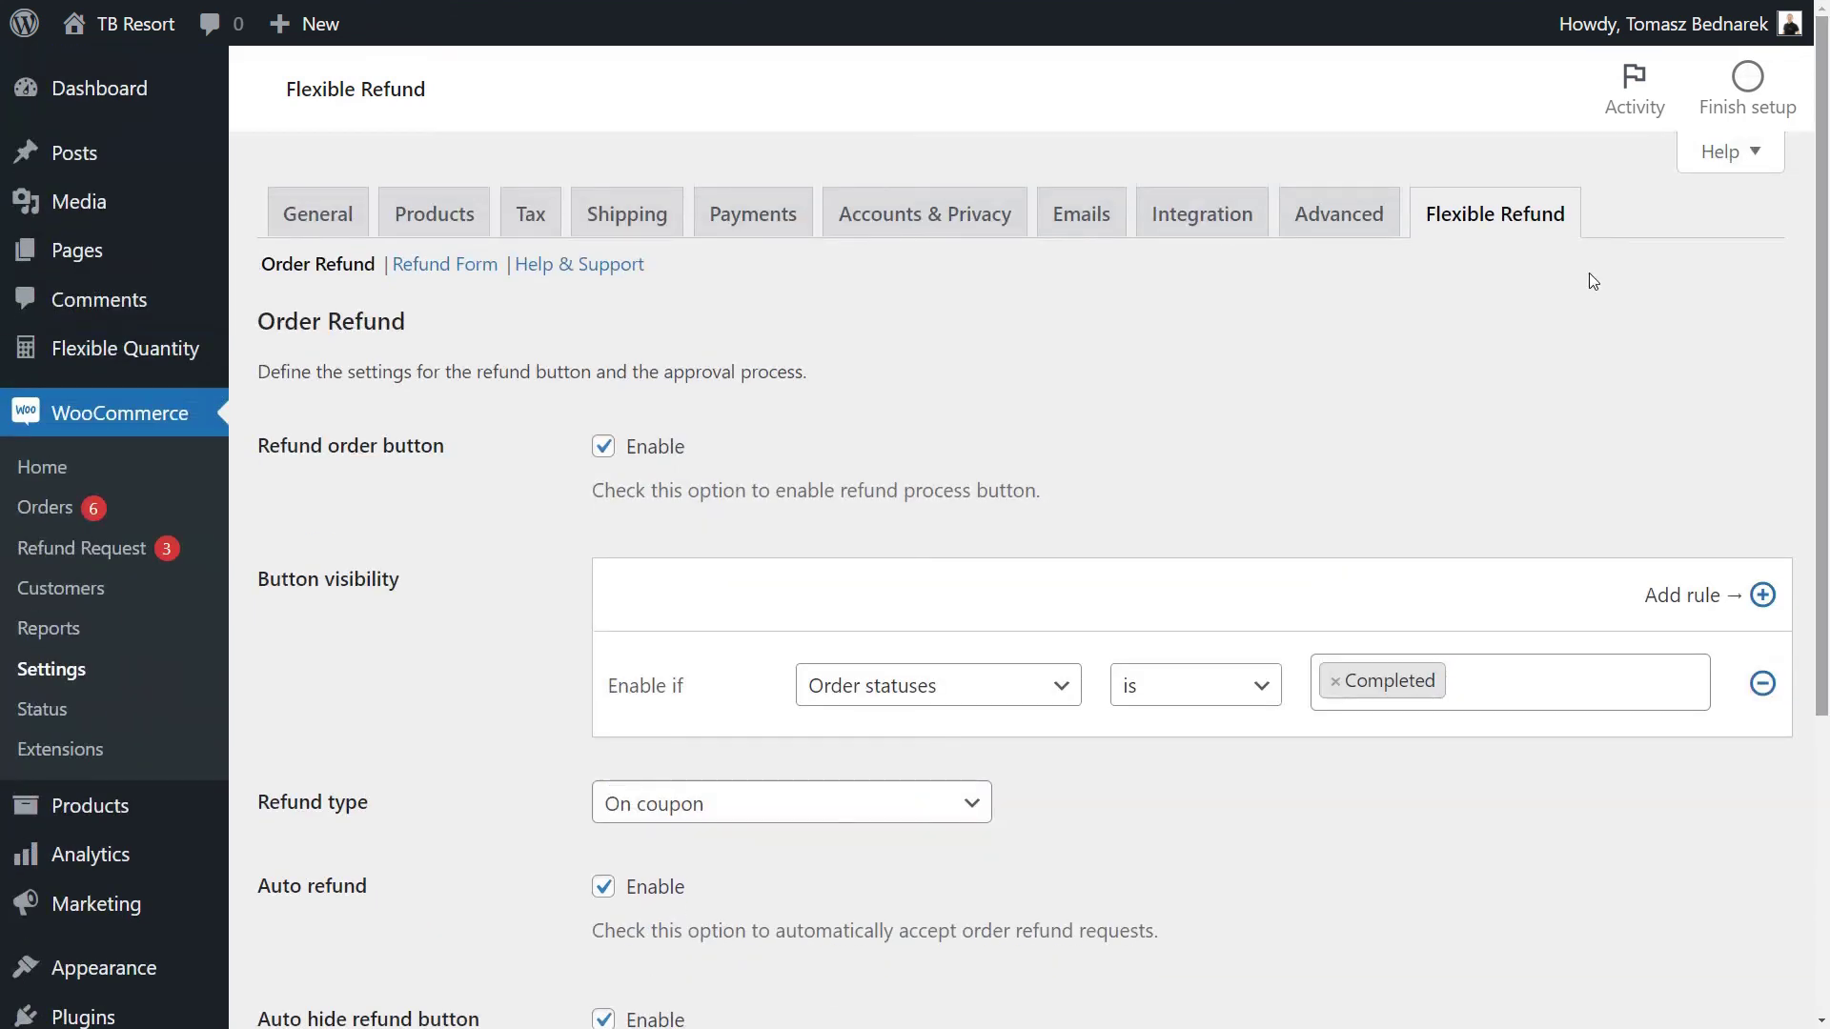
Browse the Upload and HTML field types in the Refund Form editor
left_click(444, 266)
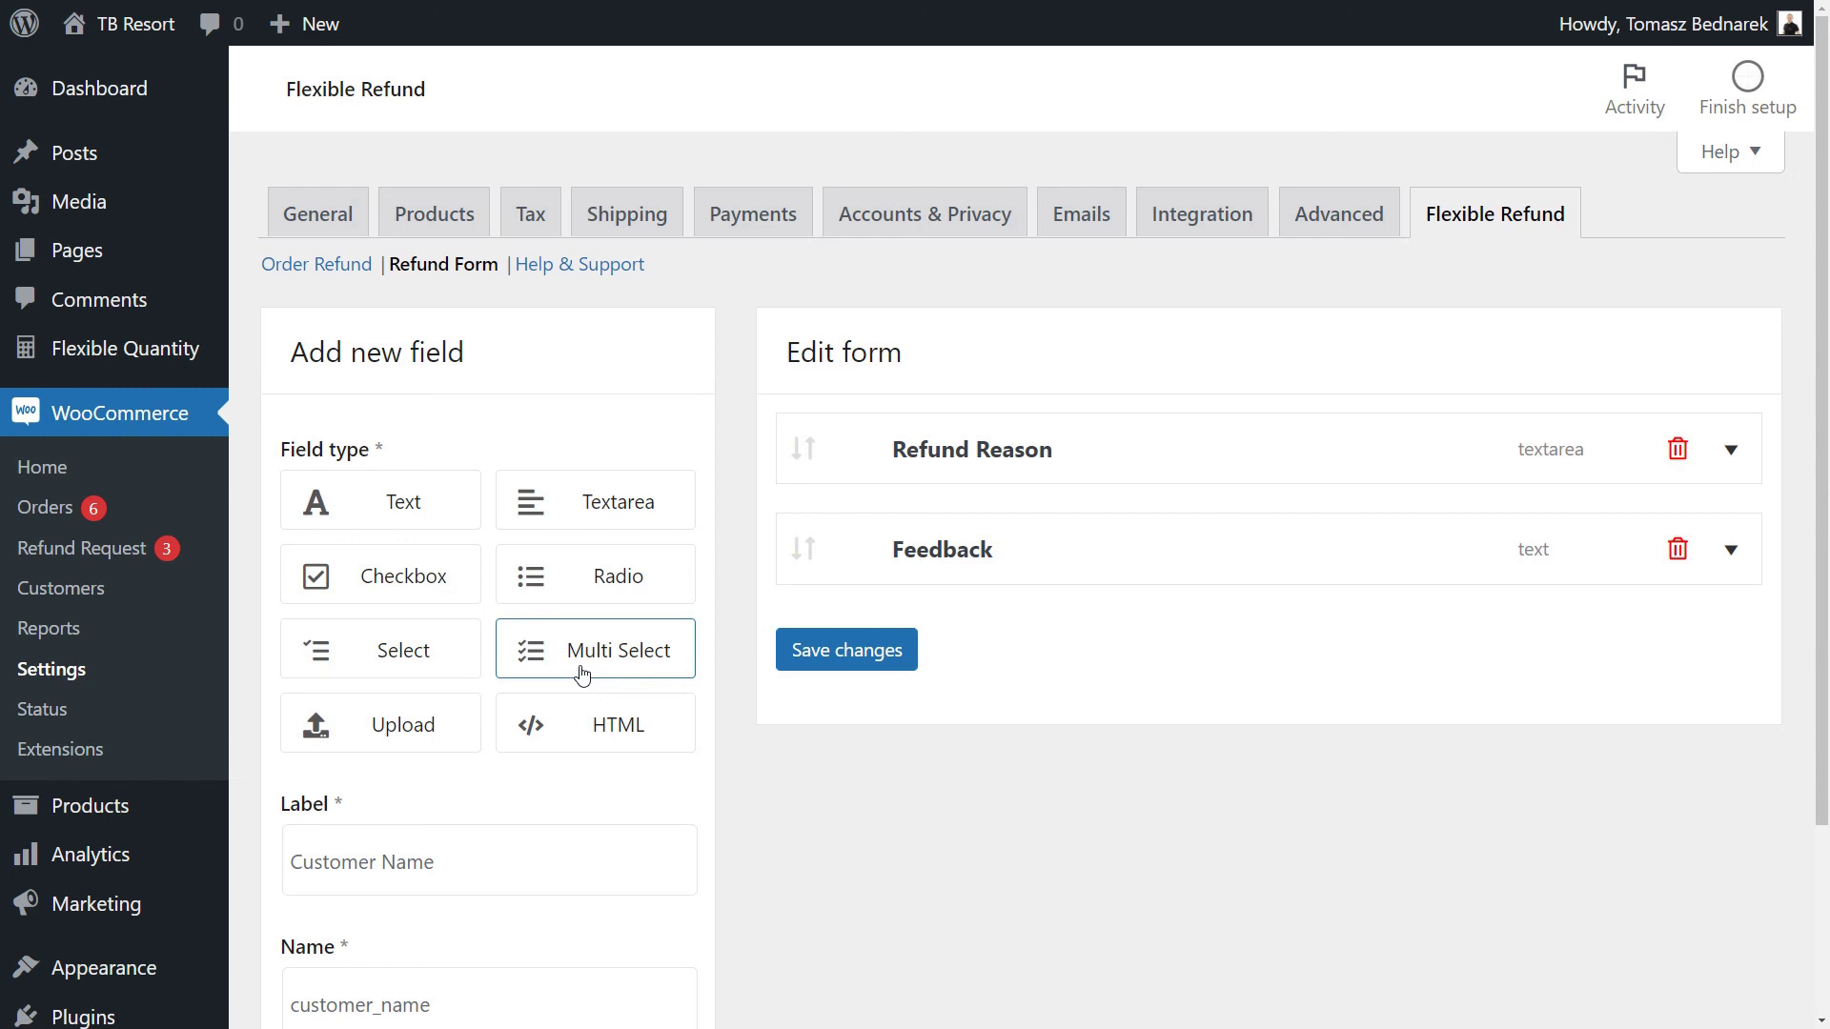
left_click(391, 740)
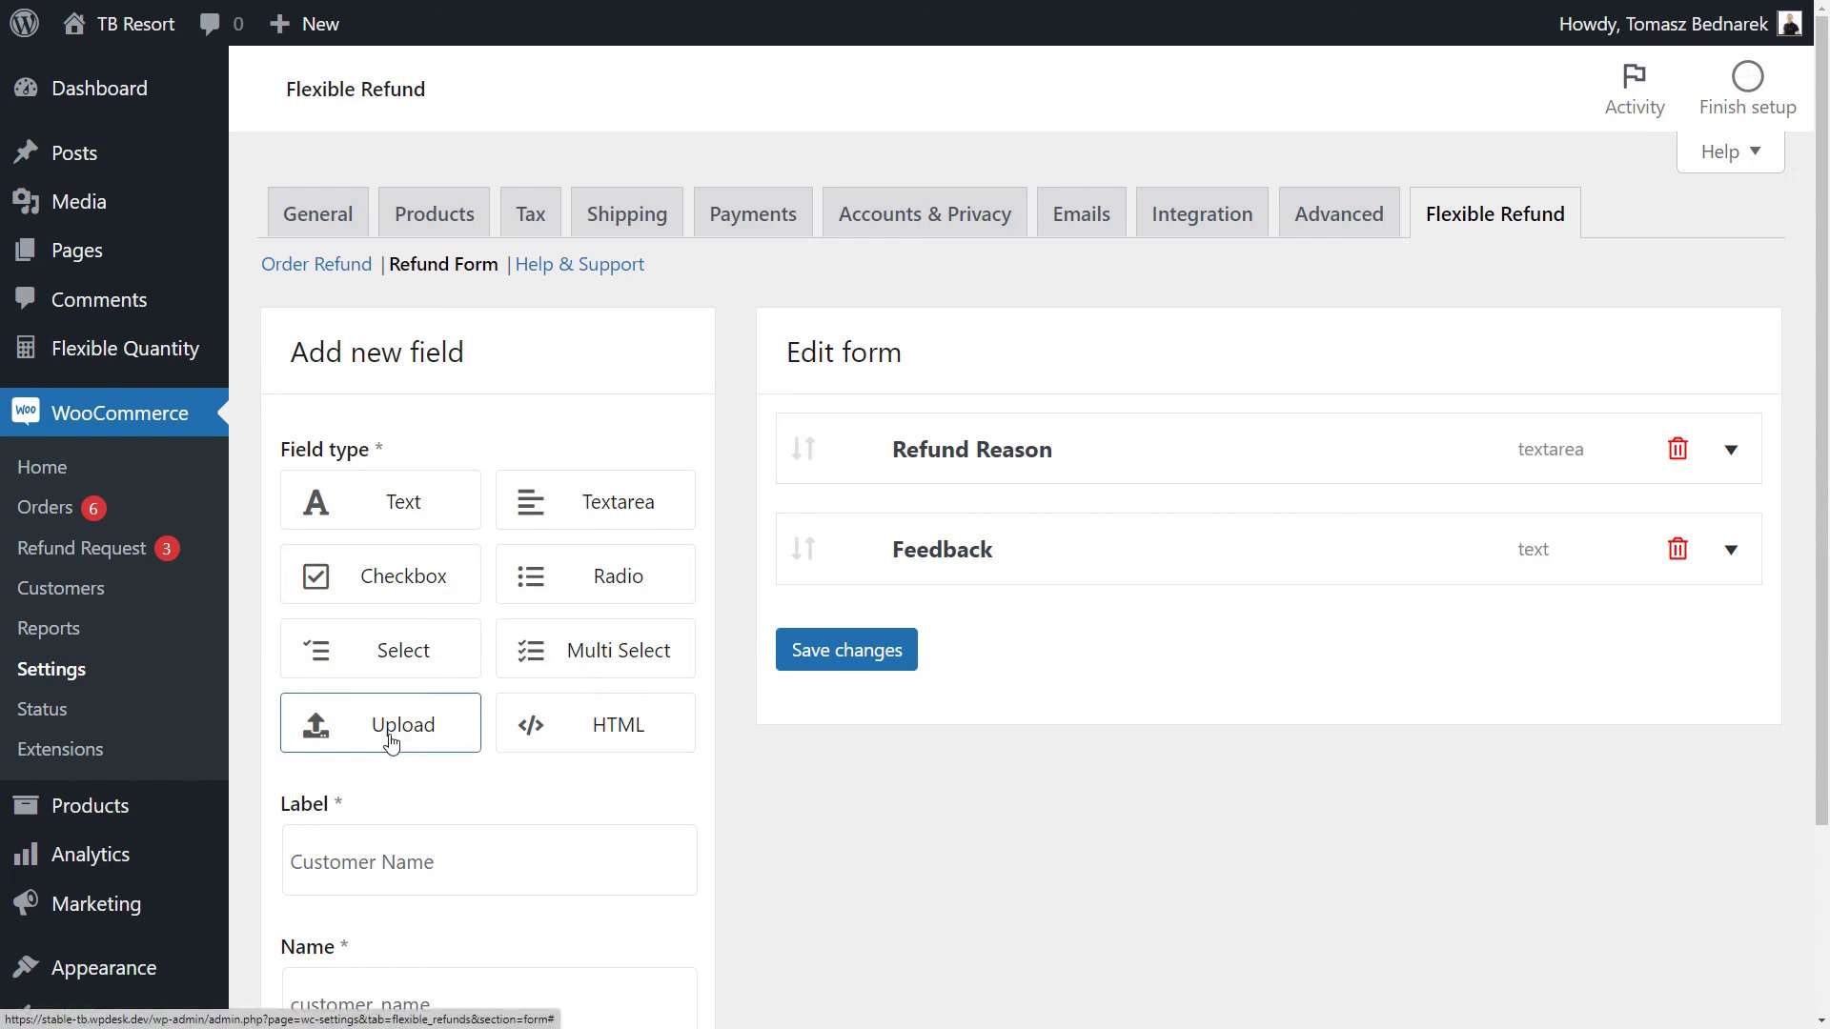
left_click(574, 742)
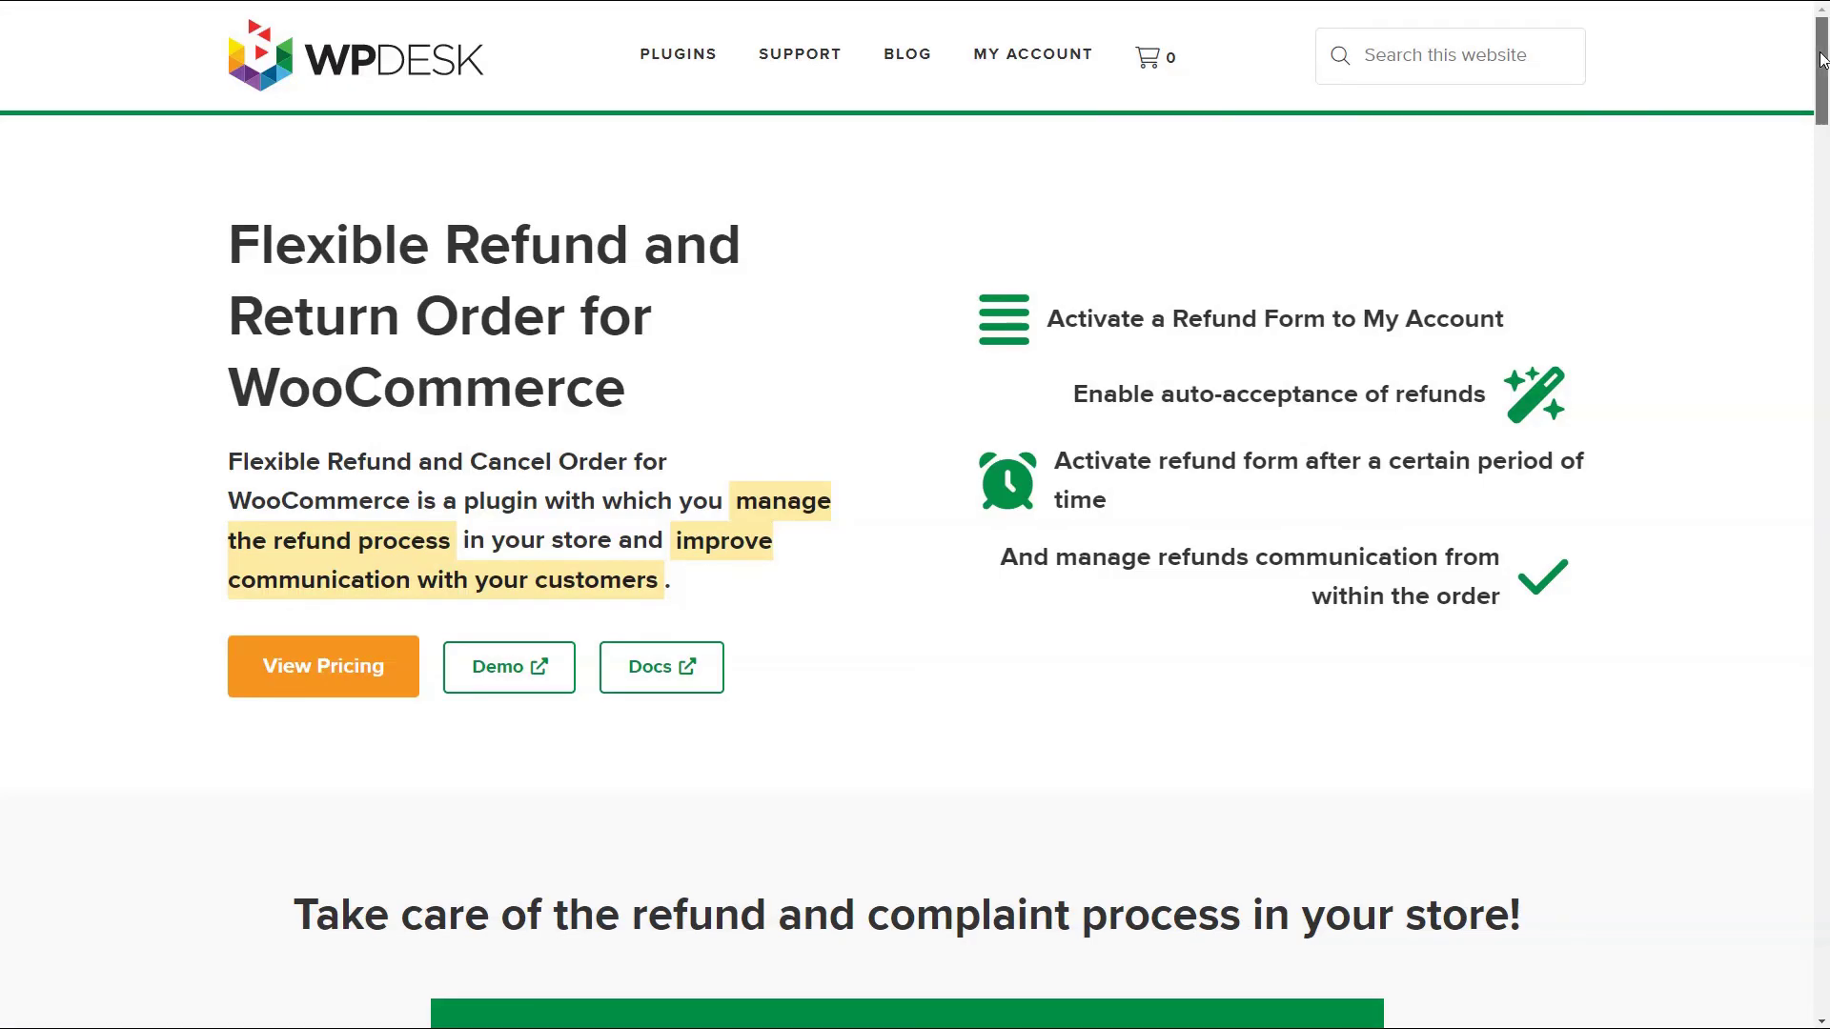
Scroll down through the WP Desk Flexible Refund pages to review the product details and documentation
left_click_drag(1822, 62, 1824, 341)
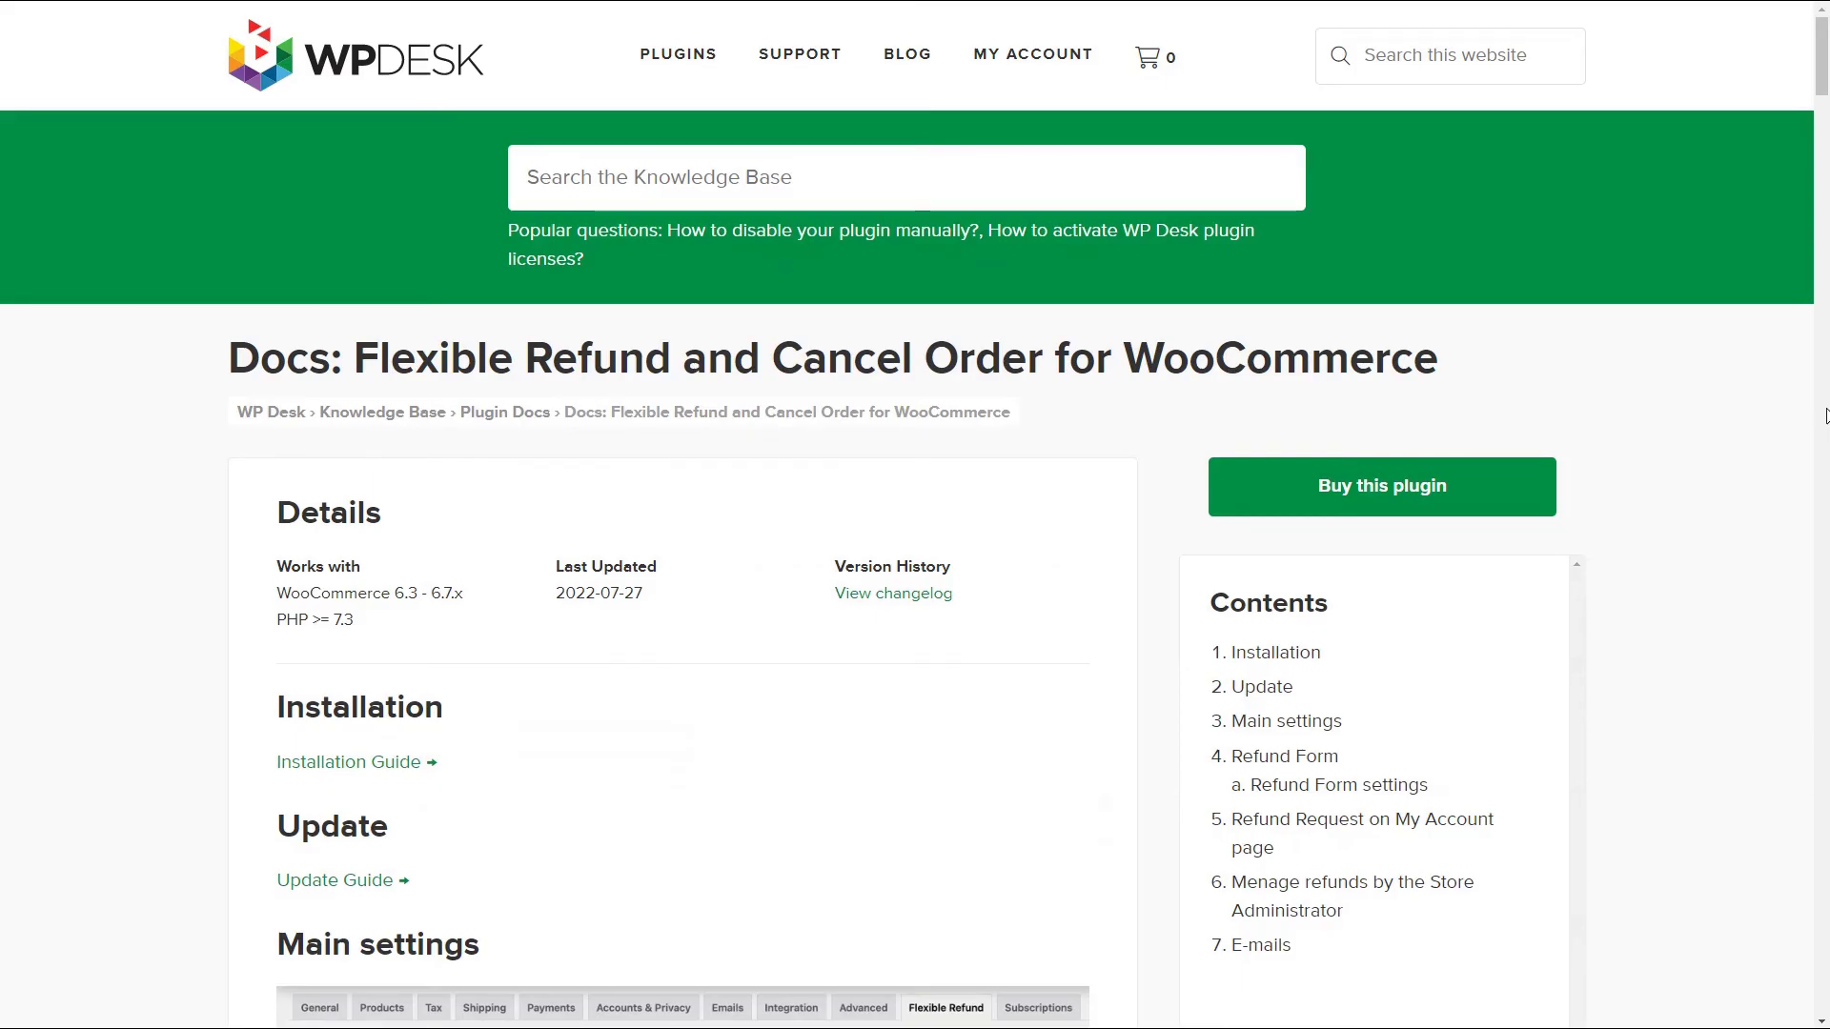
scroll(1826, 417, "down", 15)
scroll(1826, 417, "down", 2)
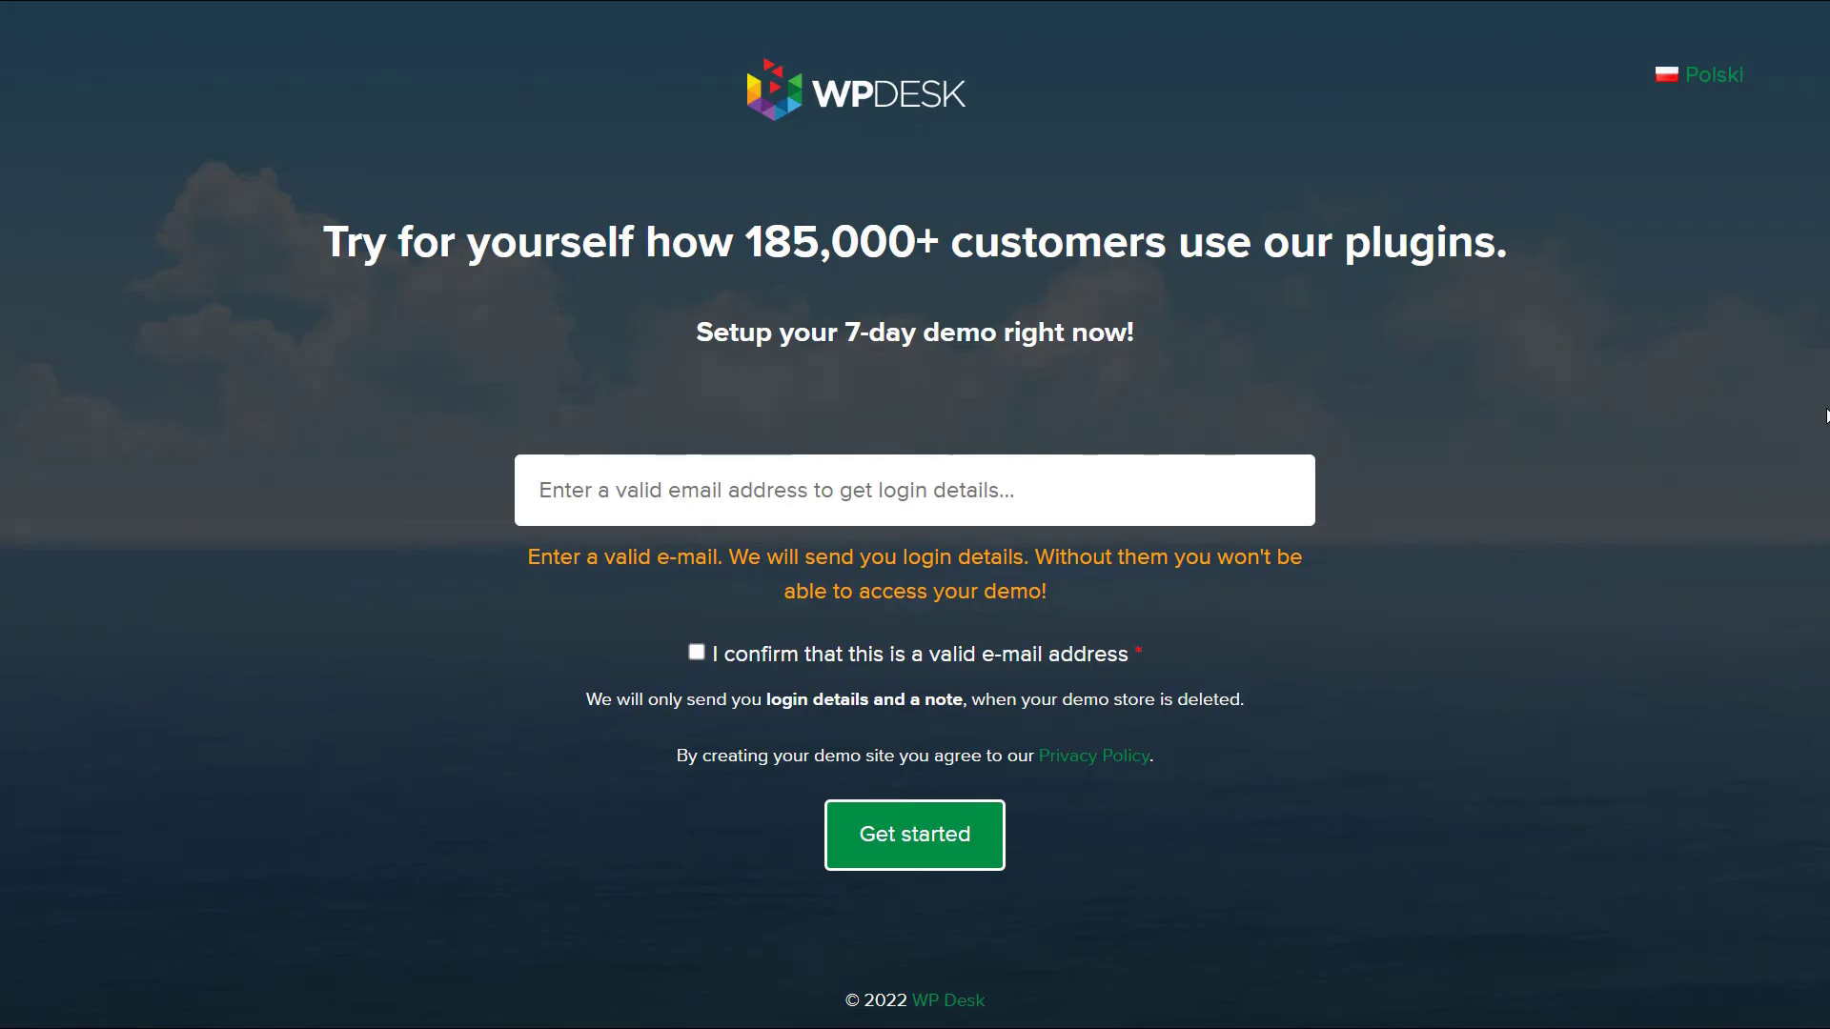